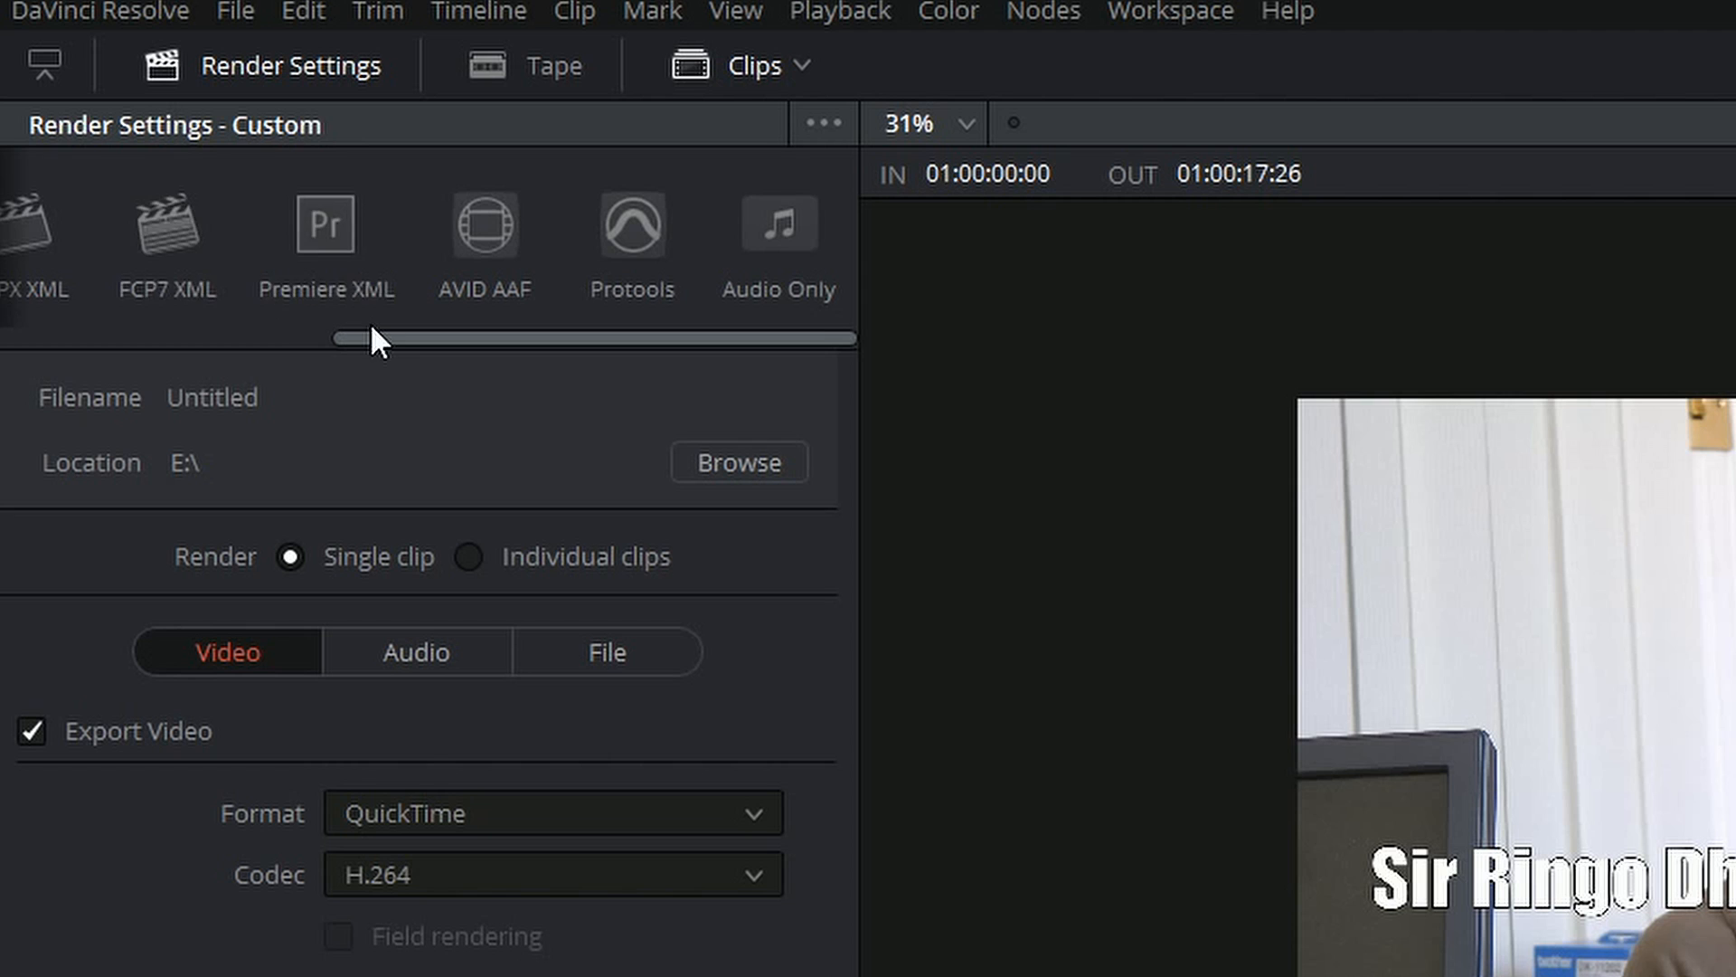
# Step: Add the timeline to the render queue with the YouTube 1080p preset and start rendering it
pyautogui.moveTo(372, 336); pyautogui.dragTo(112, 337)
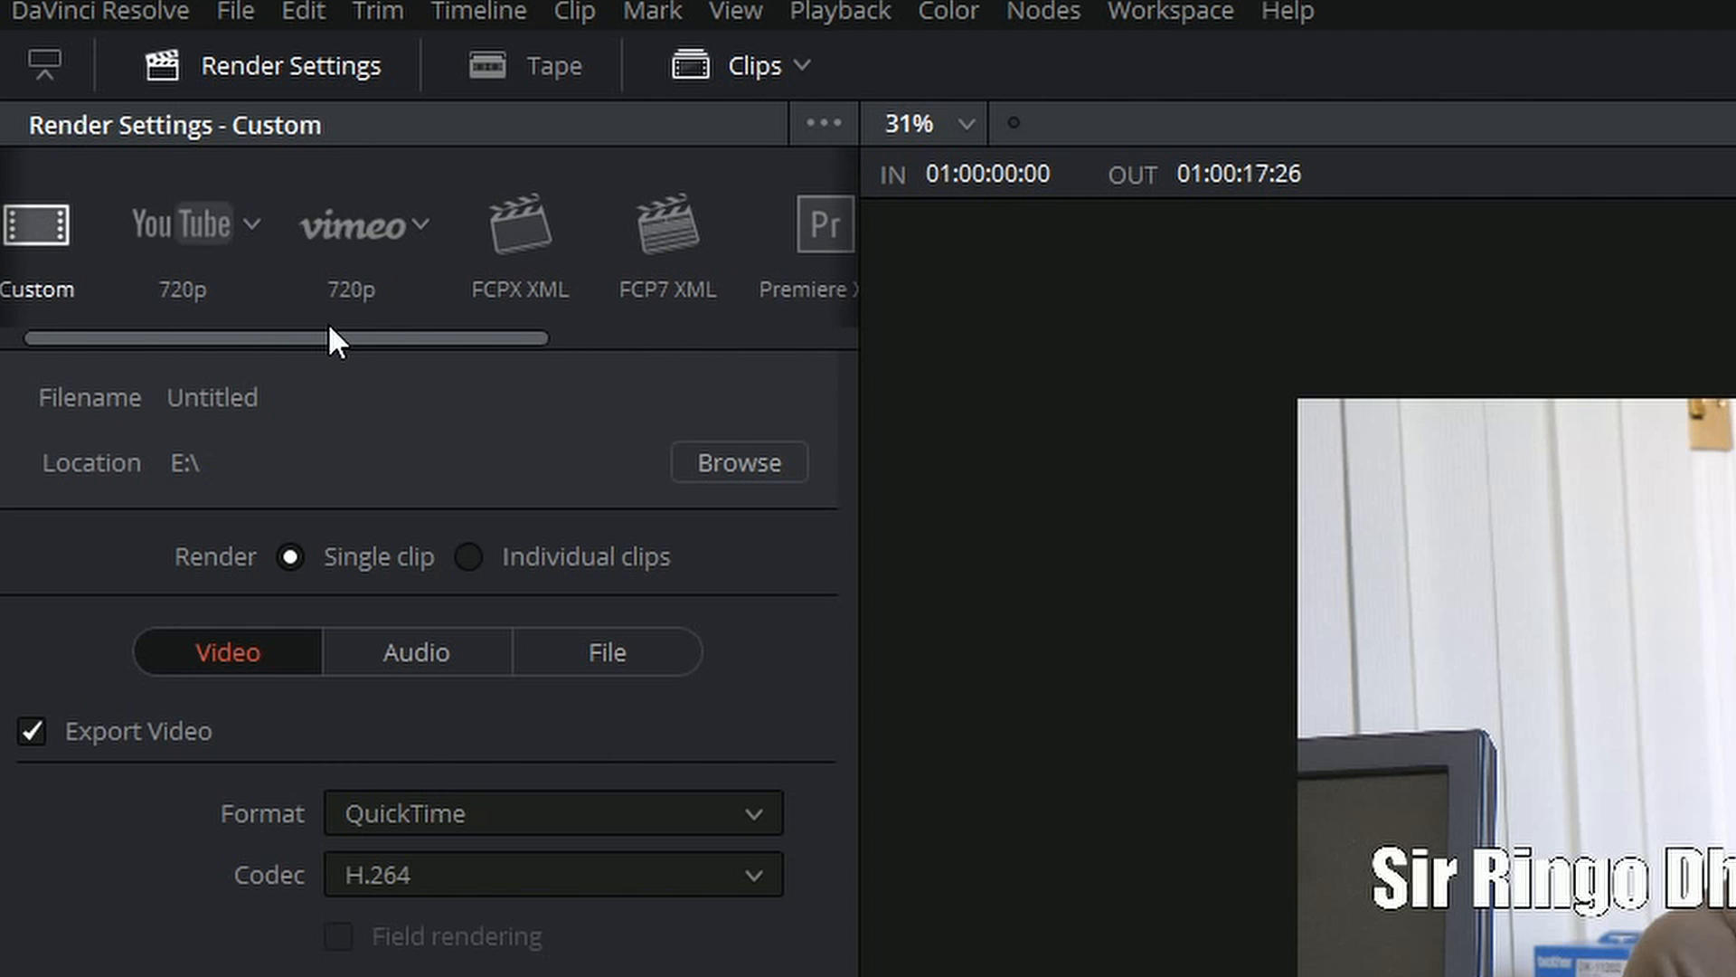
pyautogui.moveTo(282, 336); pyautogui.dragTo(240, 334)
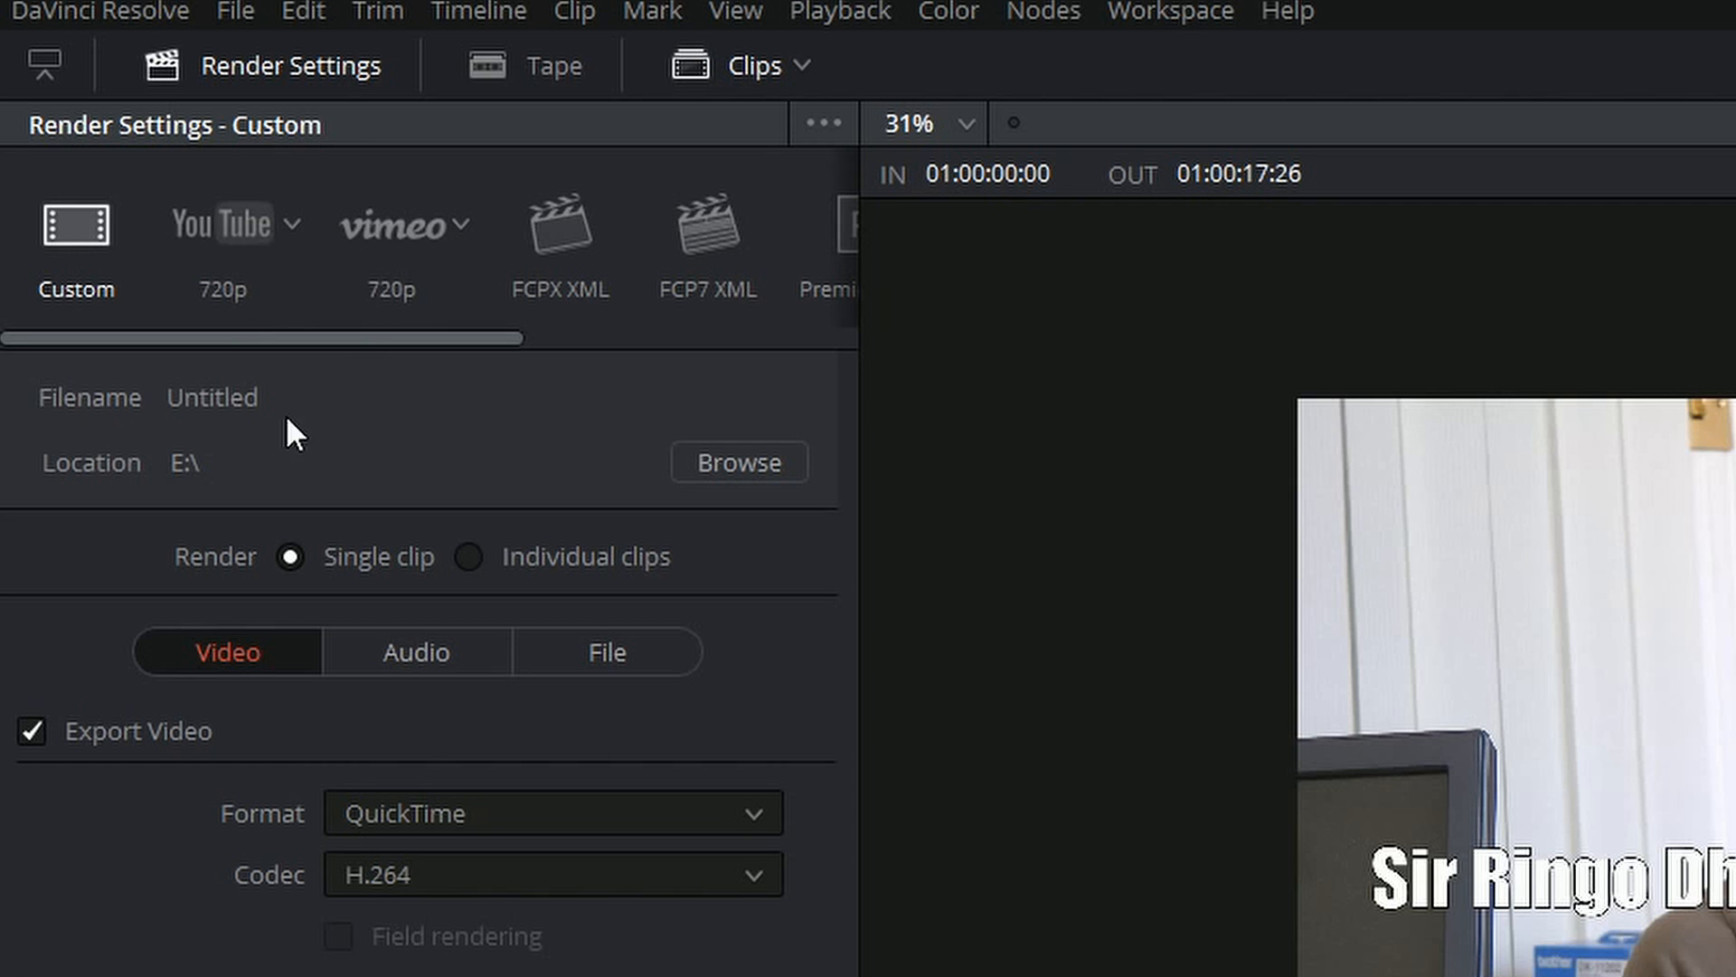
pyautogui.click(210, 213)
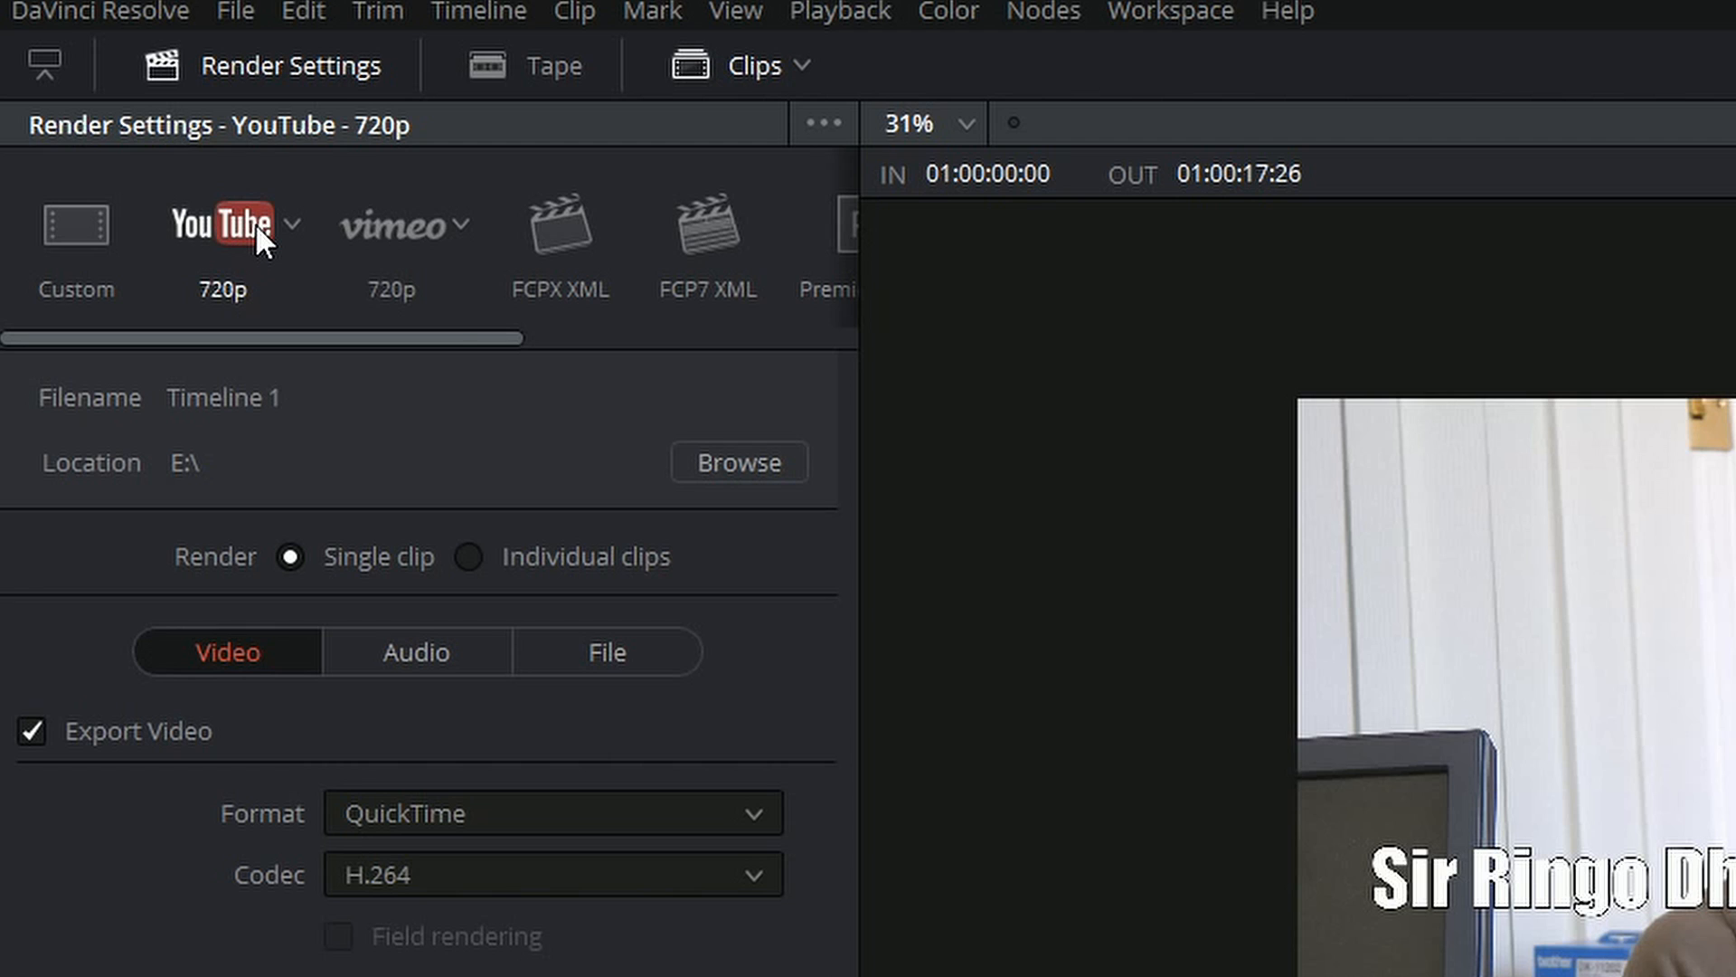
pyautogui.click(290, 223)
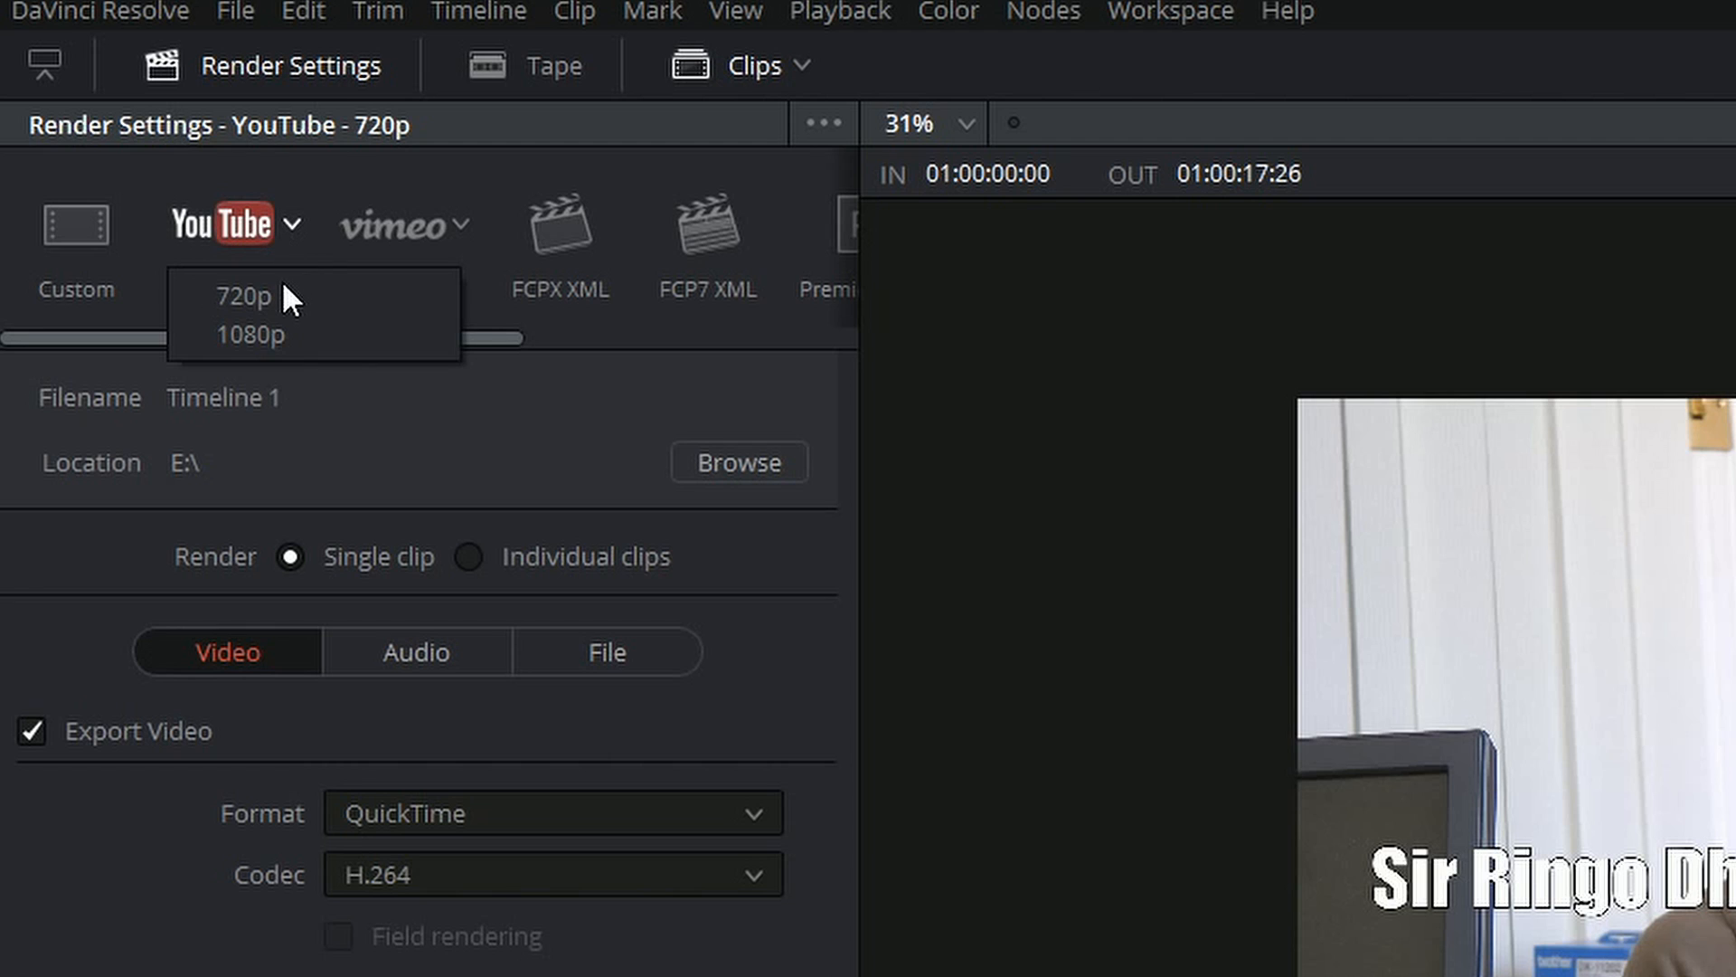
pyautogui.click(293, 334)
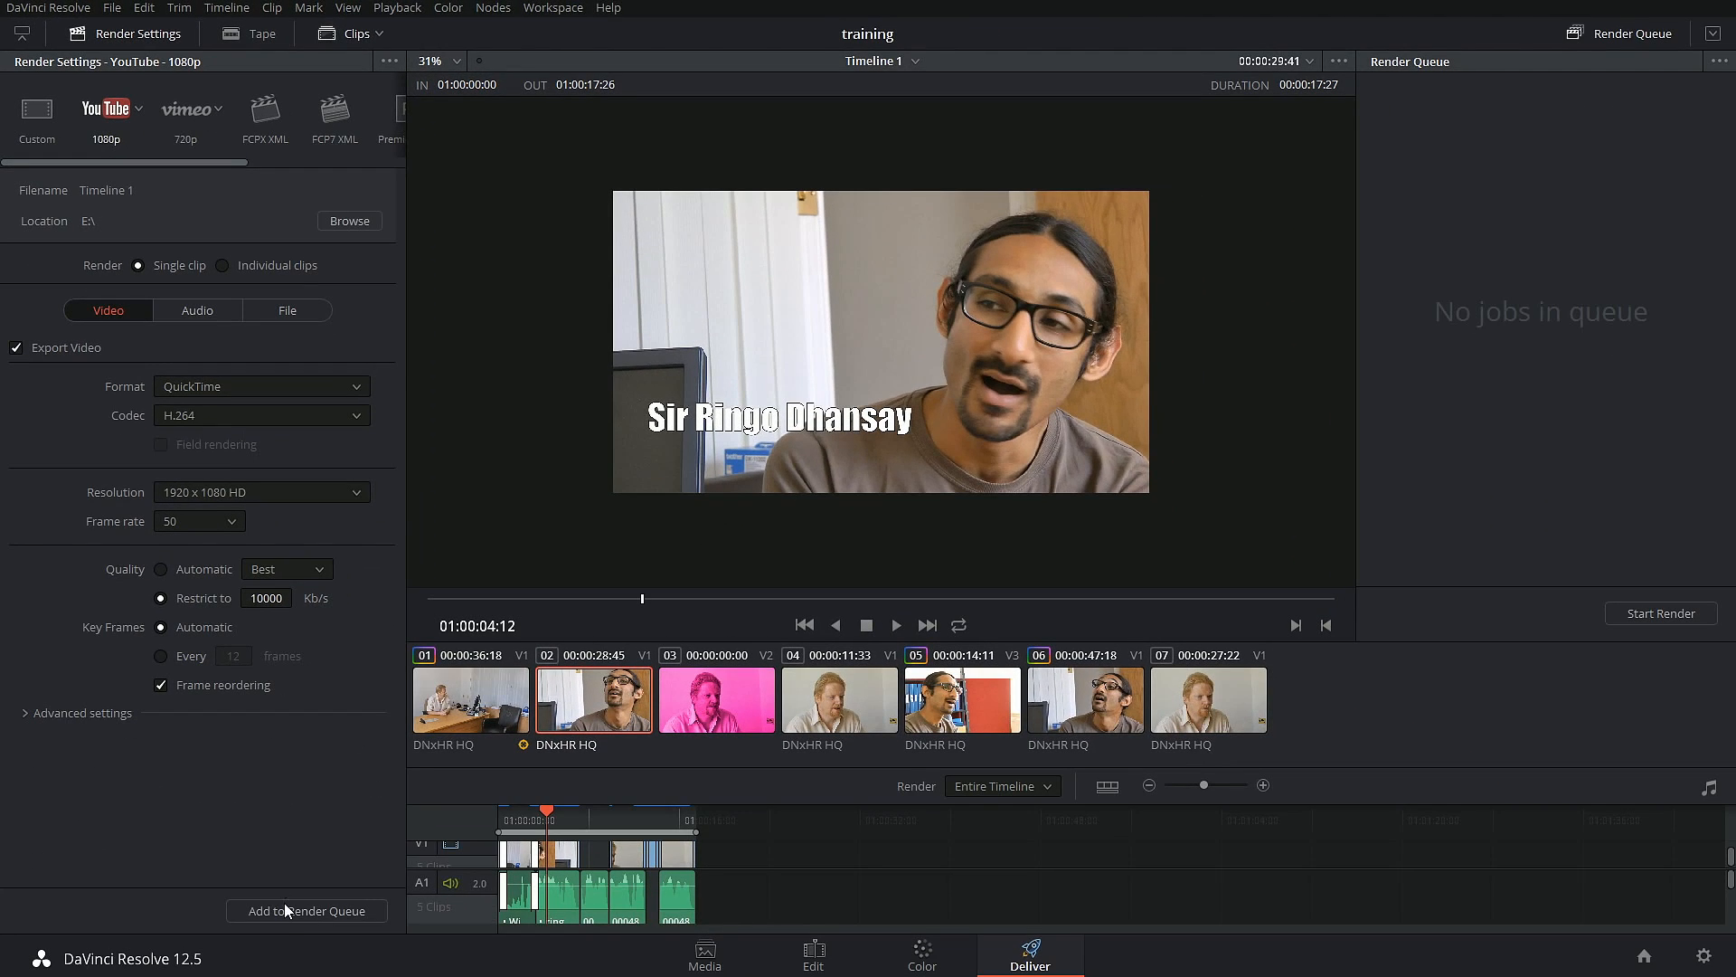
pyautogui.click(293, 910)
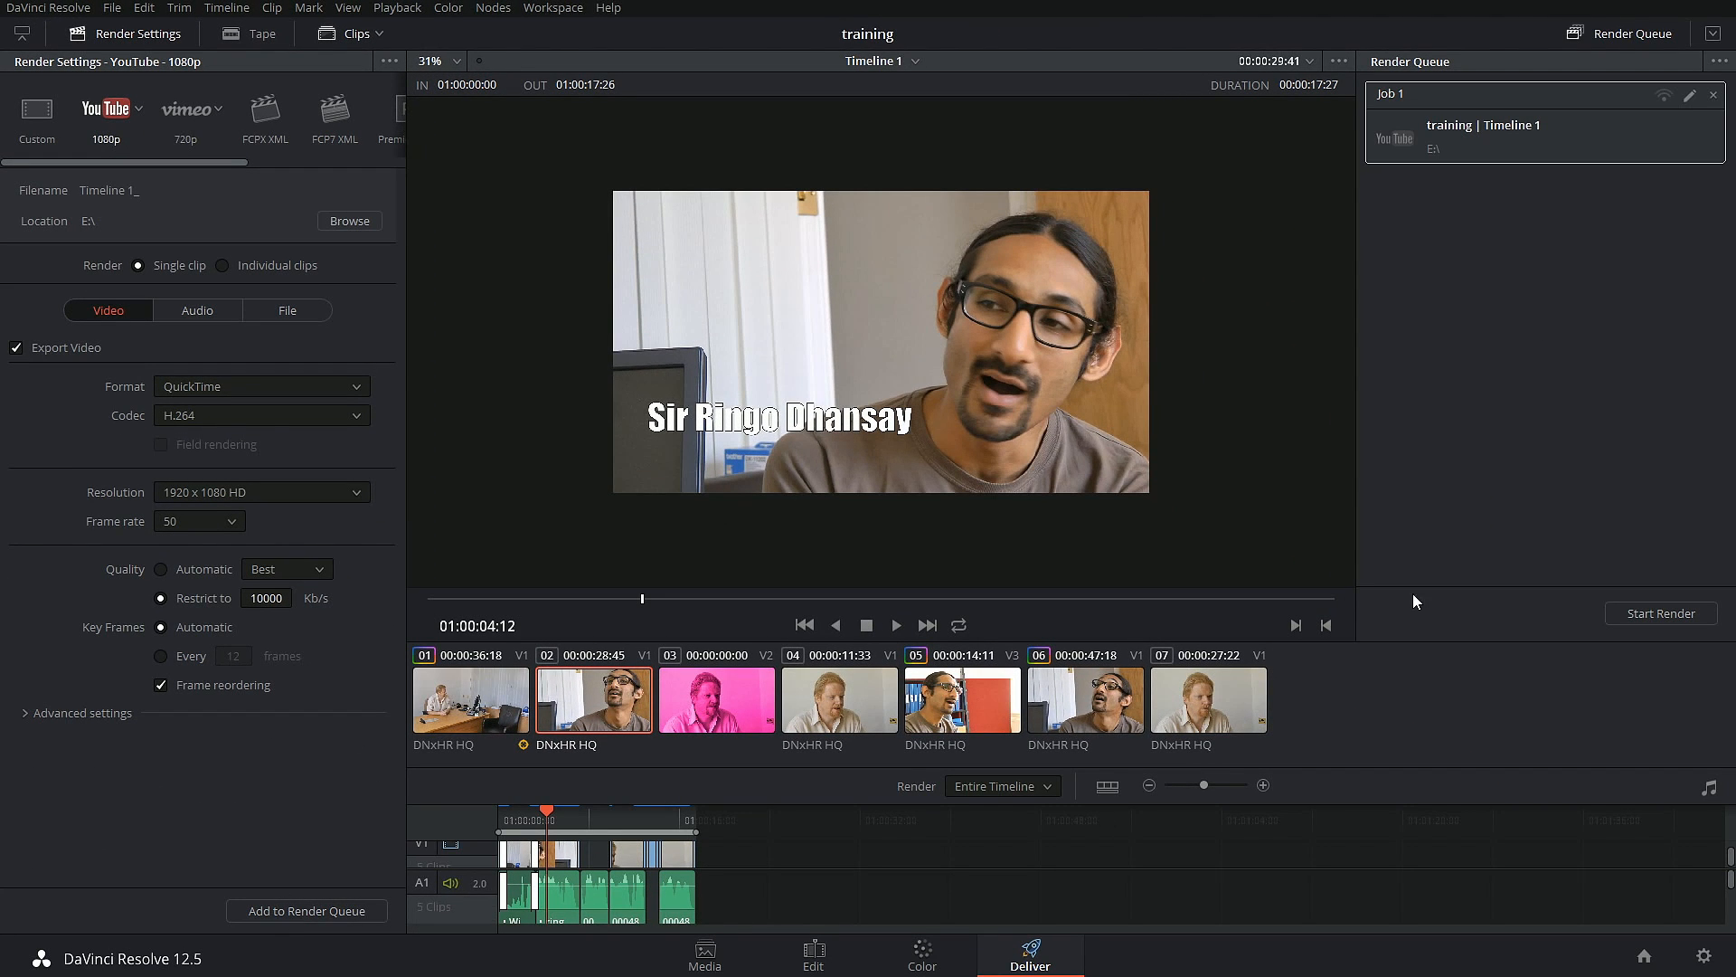
pyautogui.click(1623, 614)
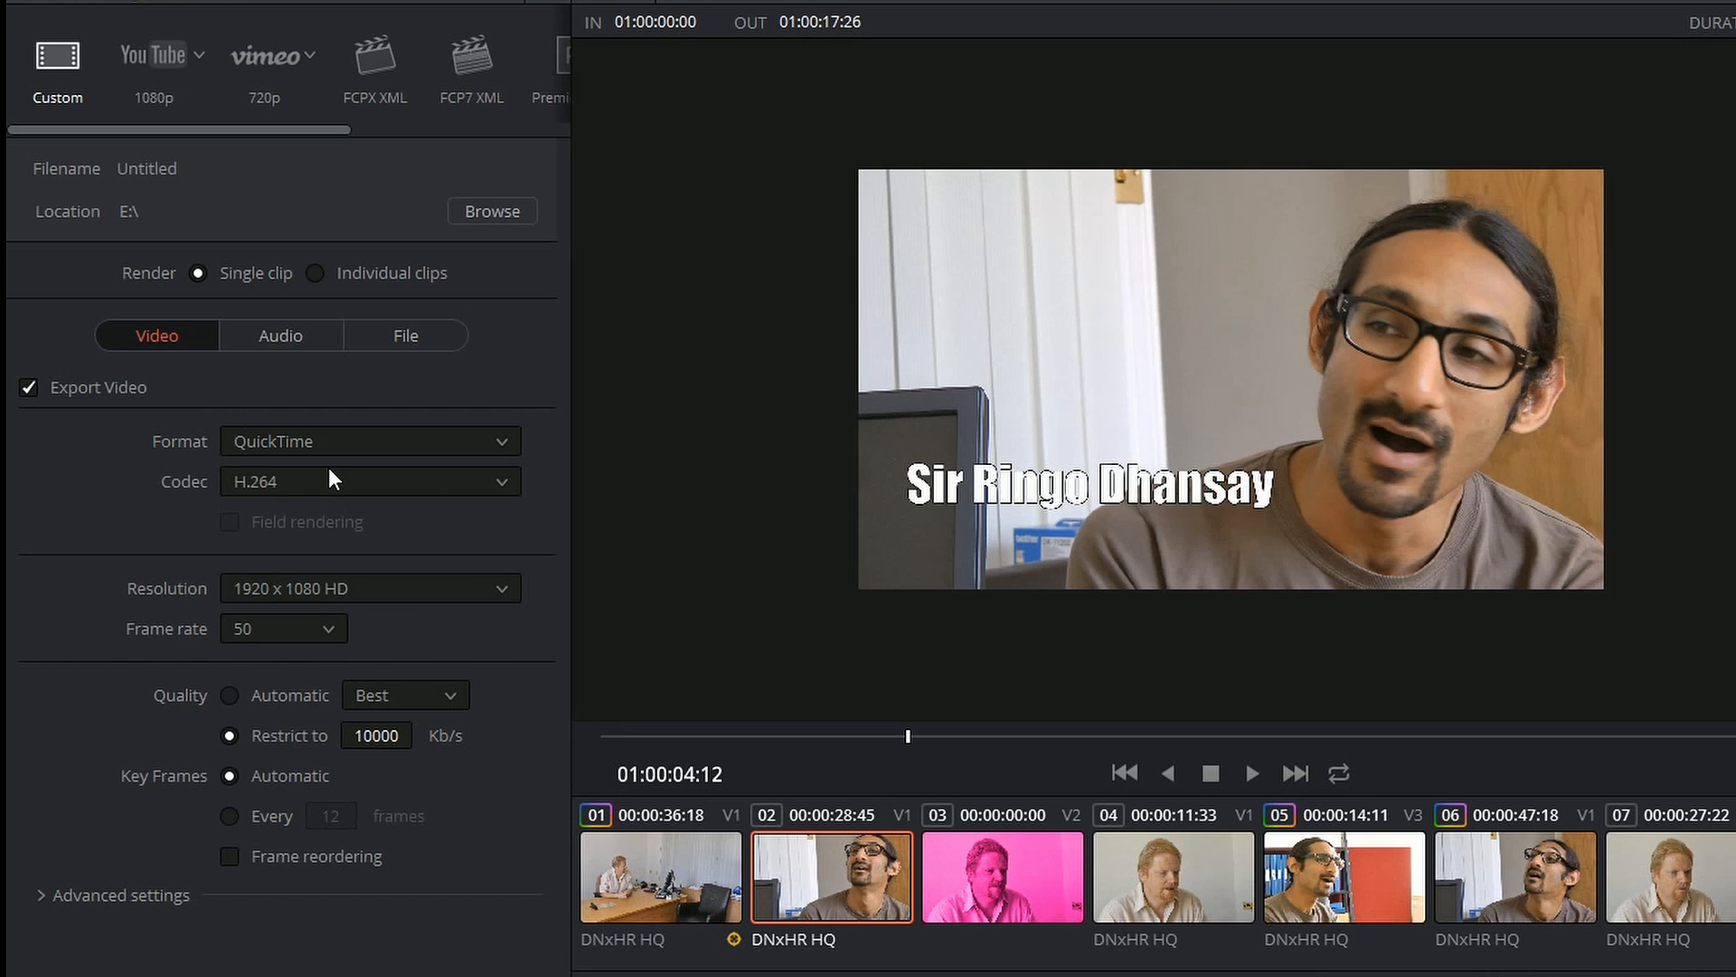
# Step: Set the custom preset's video format to AVI with the Cineform YUV 10-bit codec
pyautogui.click(487, 439)
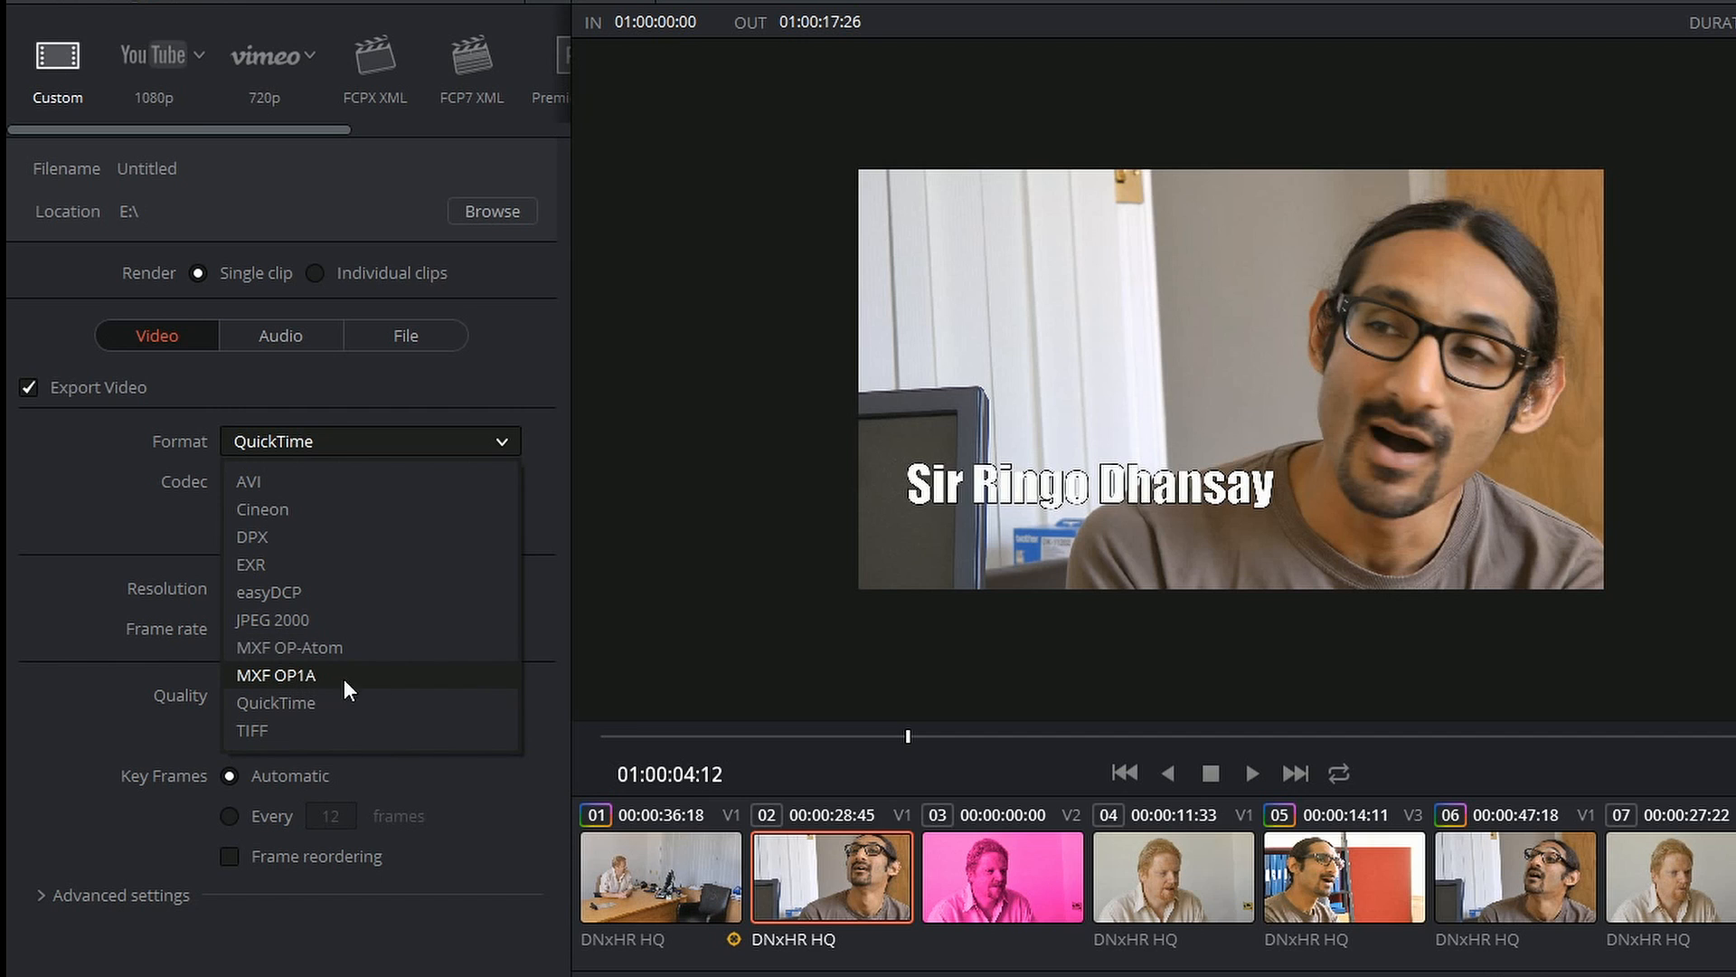
pyautogui.click(289, 745)
pyautogui.click(298, 436)
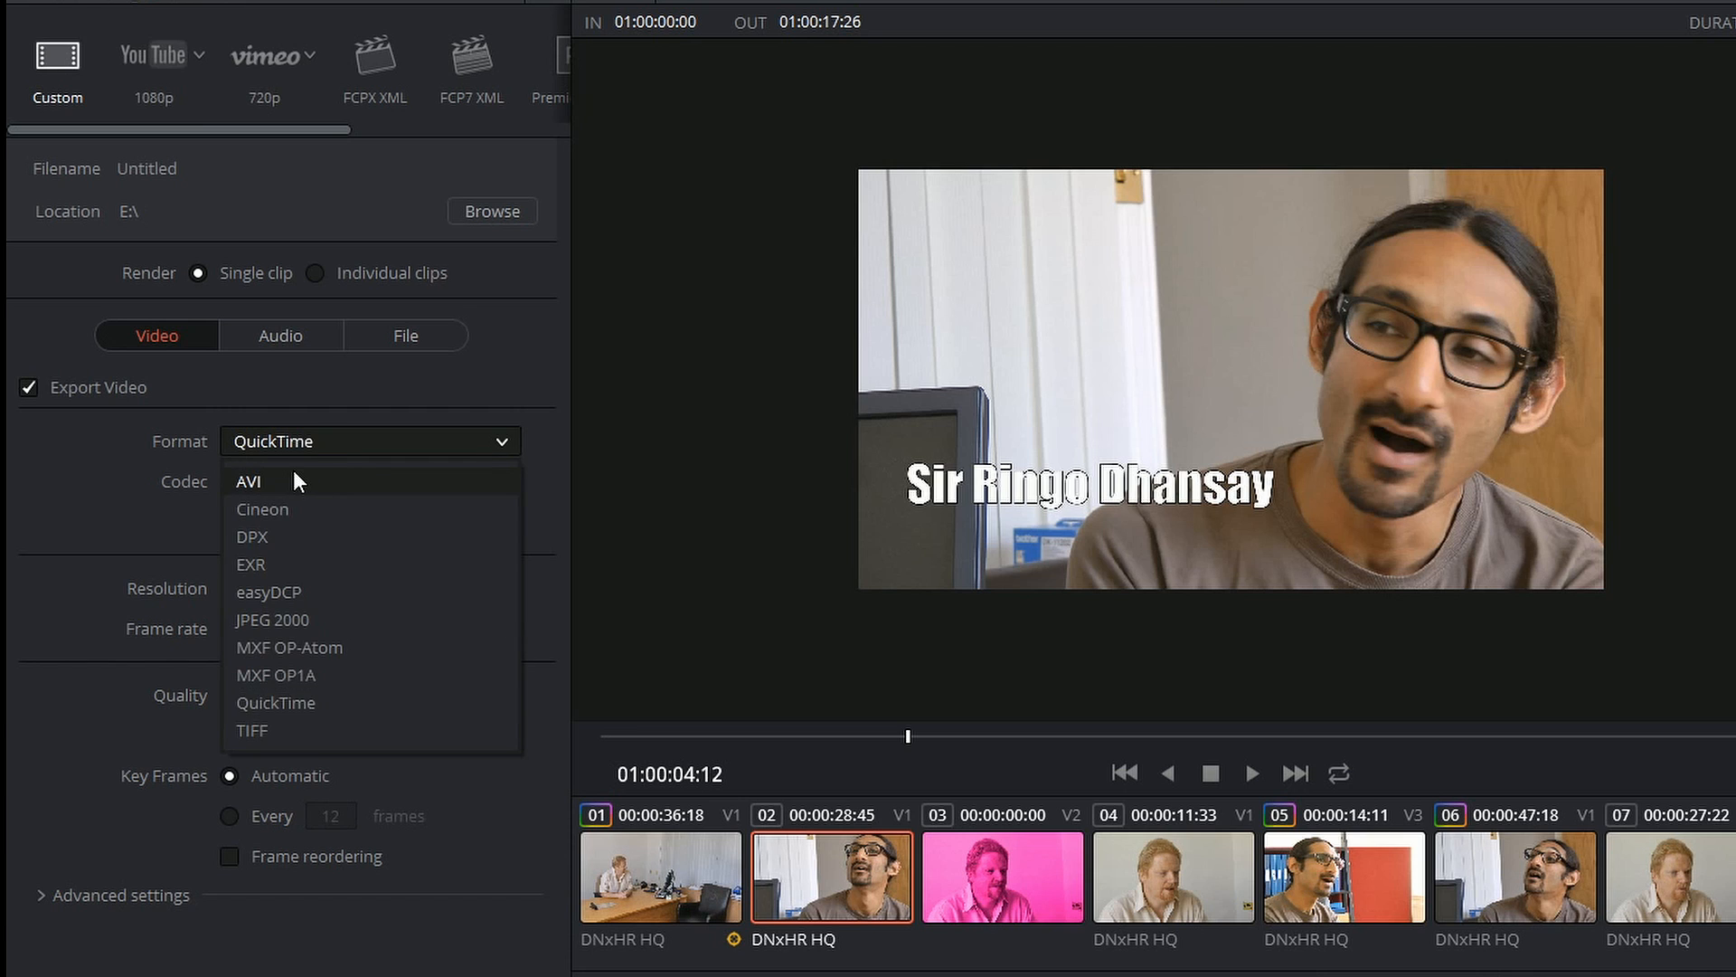
pyautogui.click(293, 469)
pyautogui.click(366, 481)
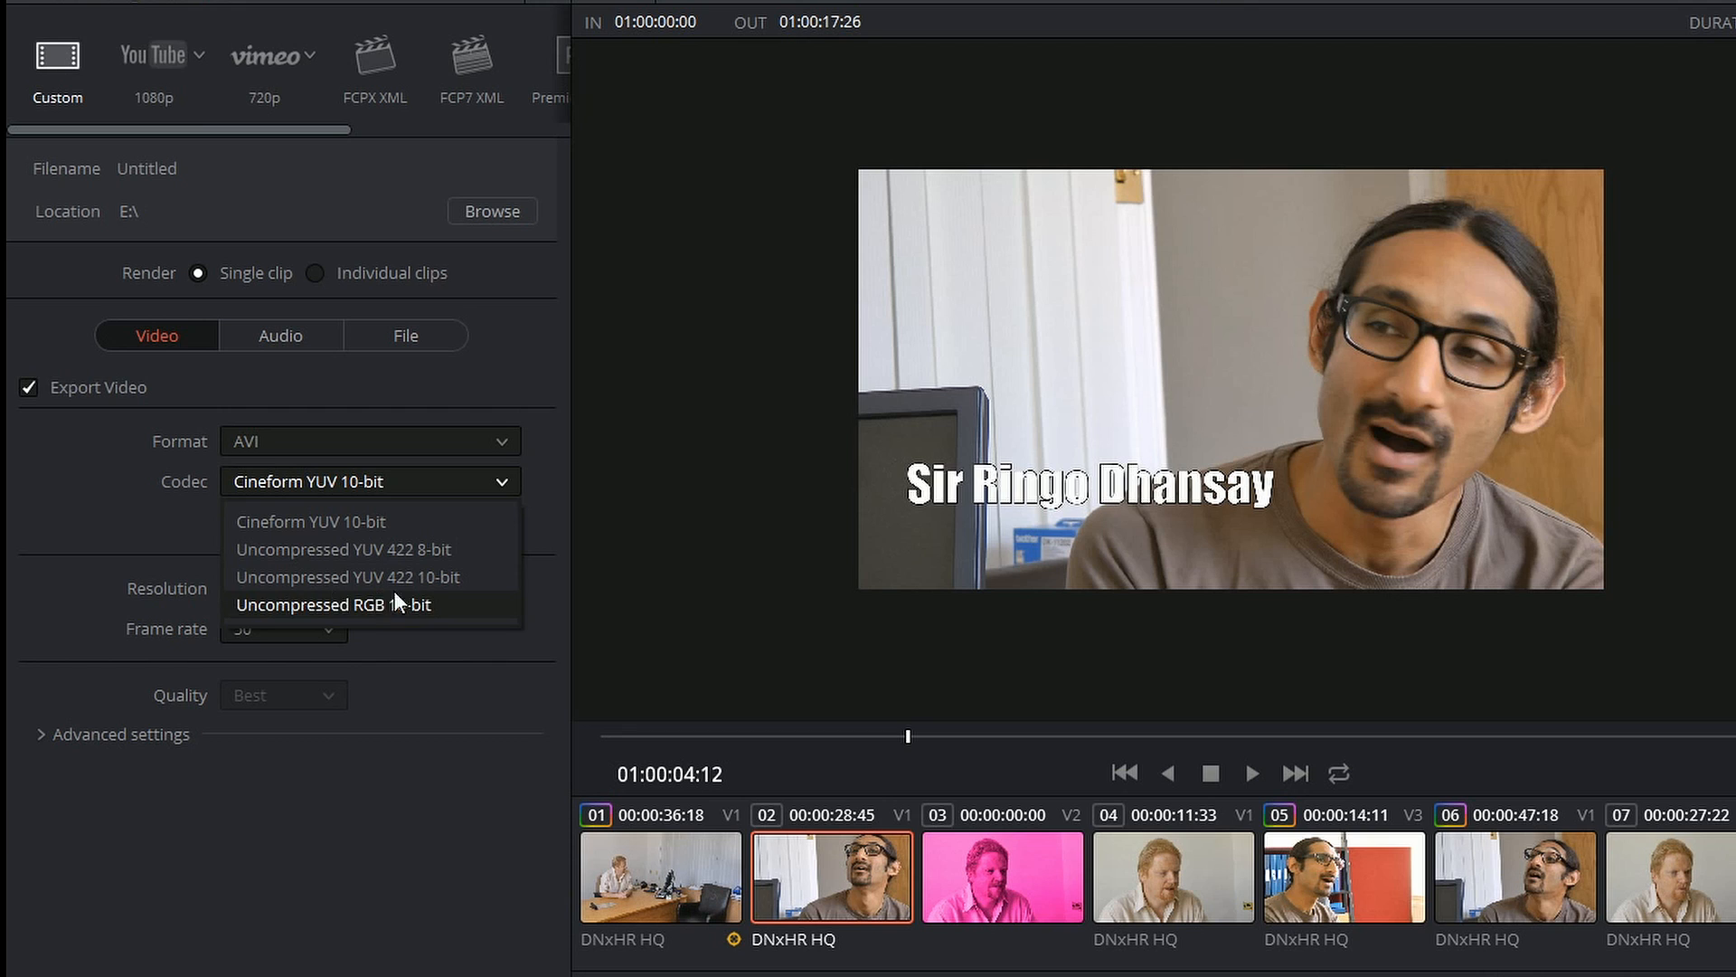
pyautogui.click(302, 525)
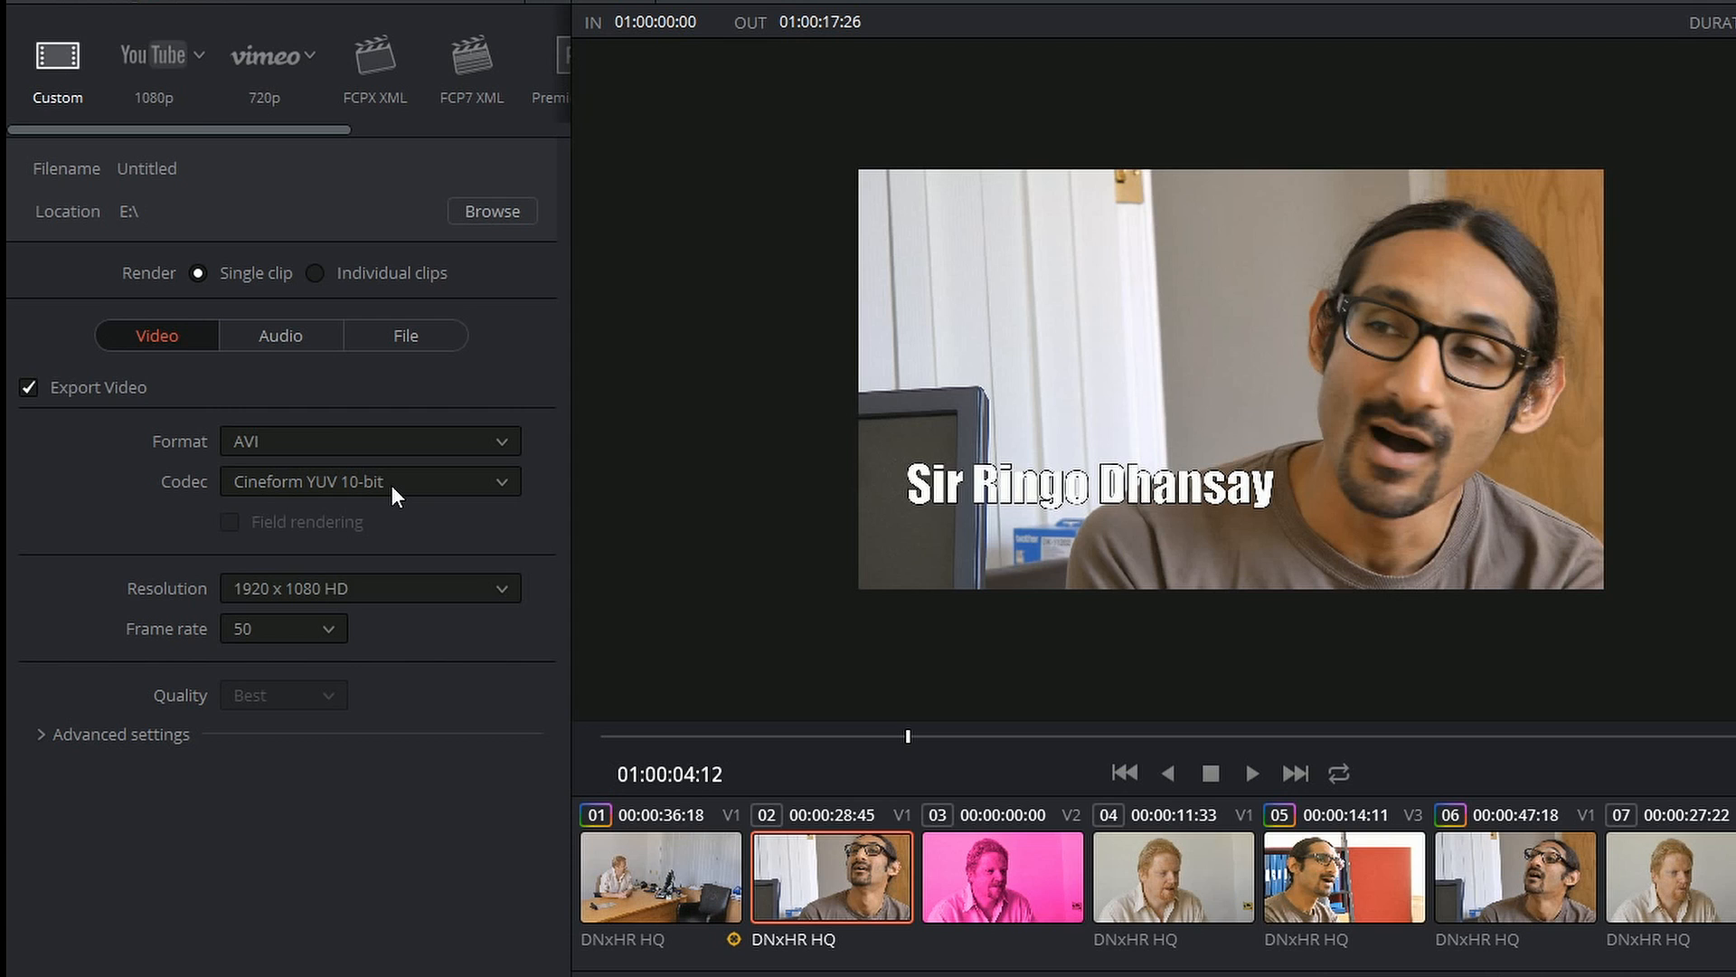
pyautogui.click(499, 484)
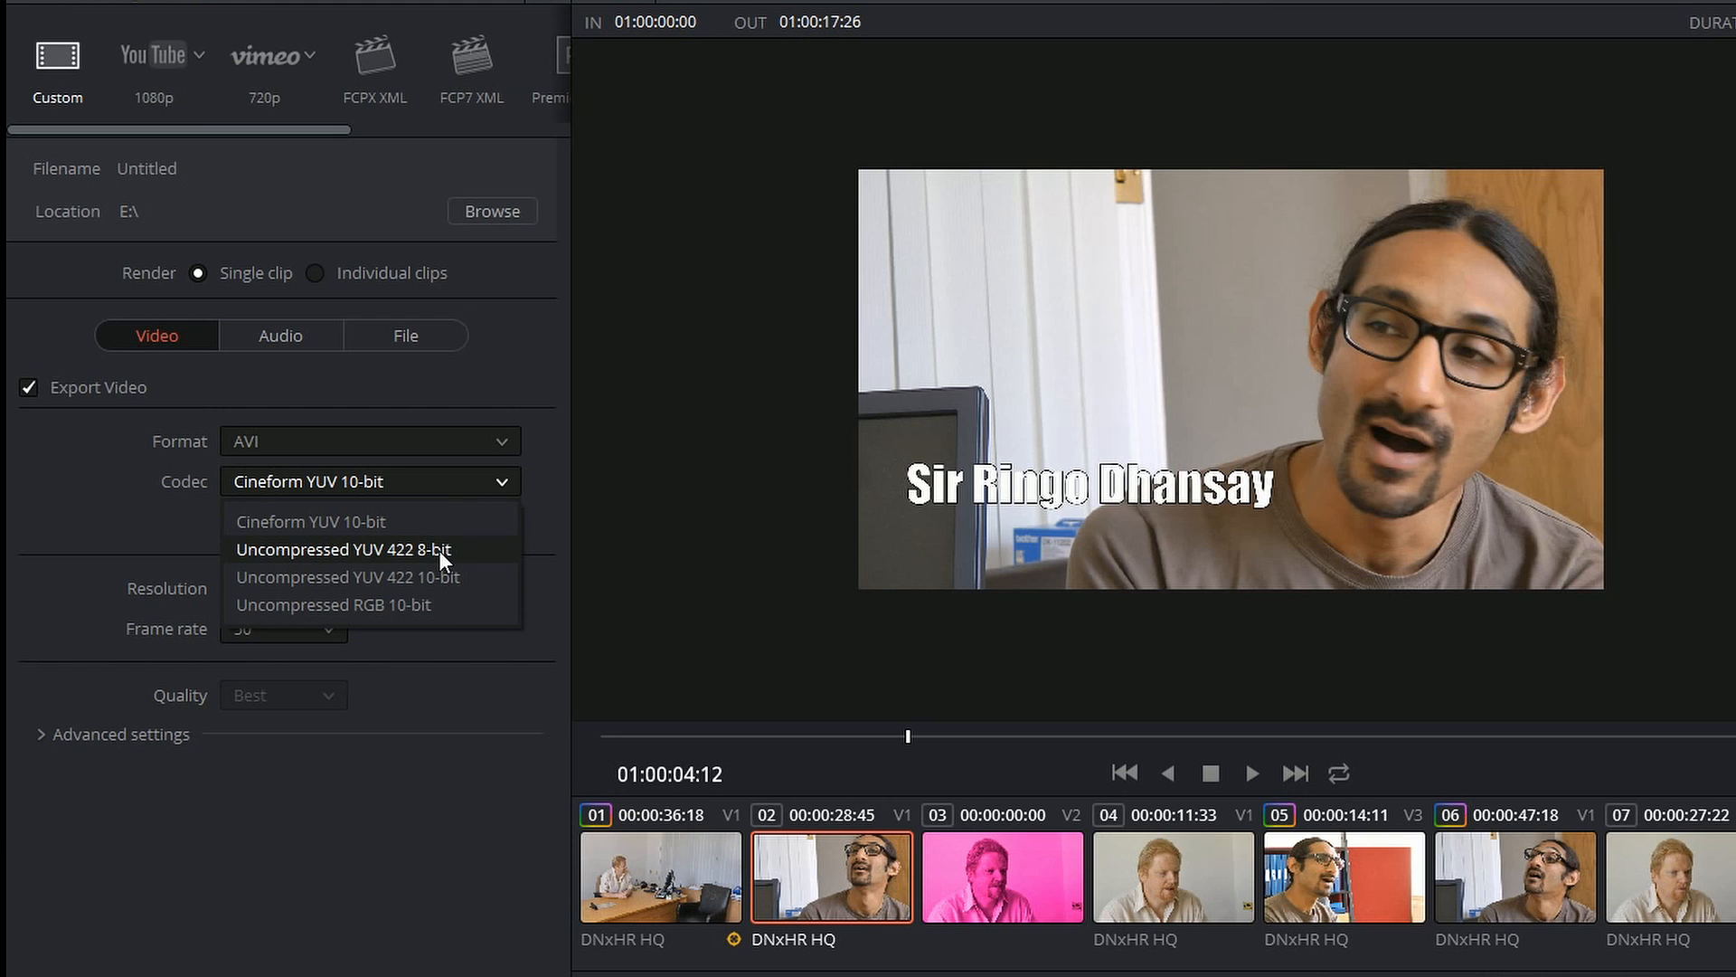
pyautogui.click(472, 445)
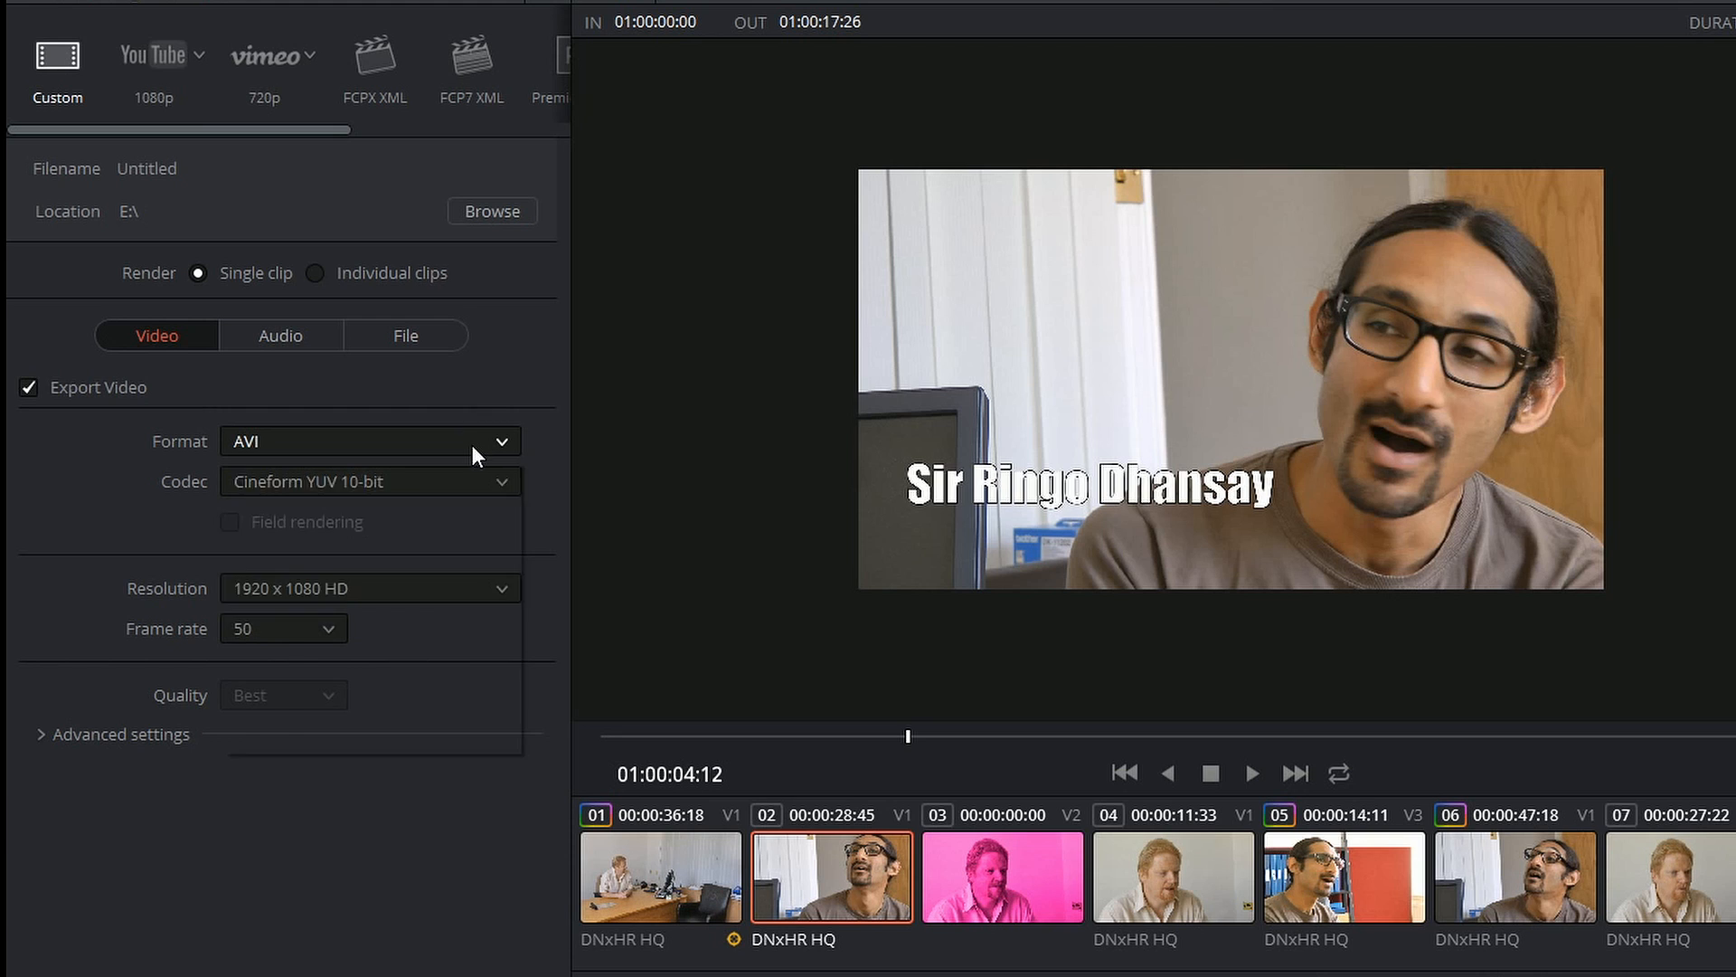
pyautogui.click(472, 445)
pyautogui.click(367, 475)
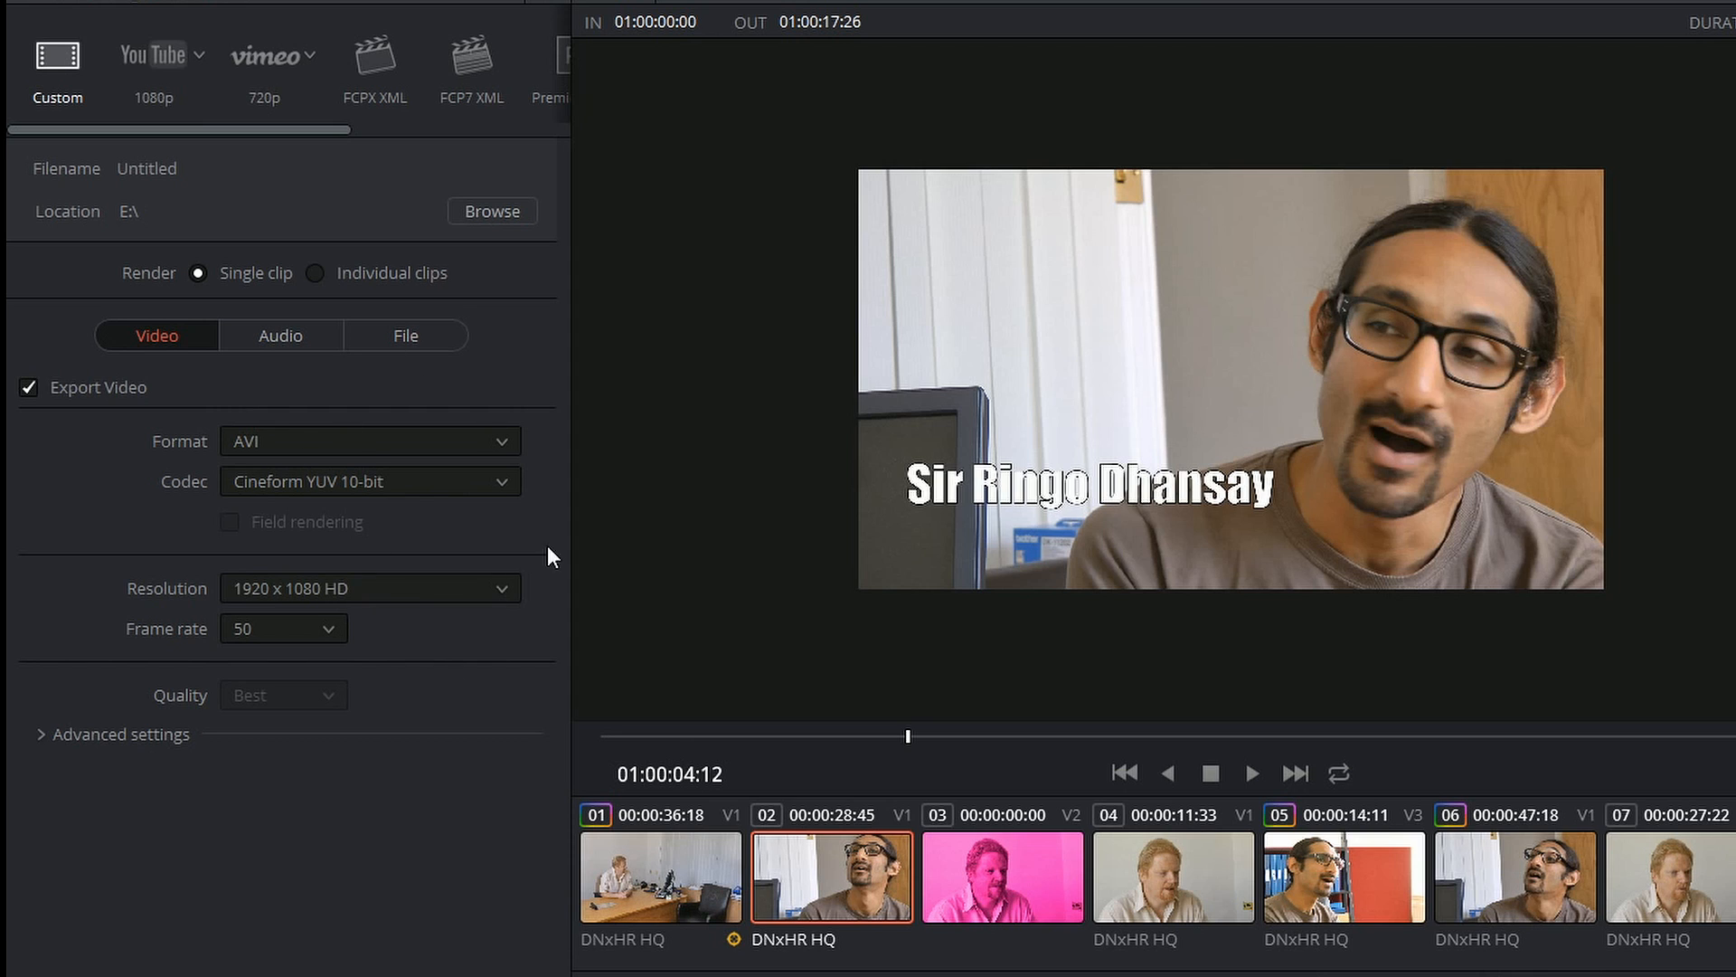
# Step: Set the video format to QuickTime, look through its available codecs and choose H.264
pyautogui.click(354, 442)
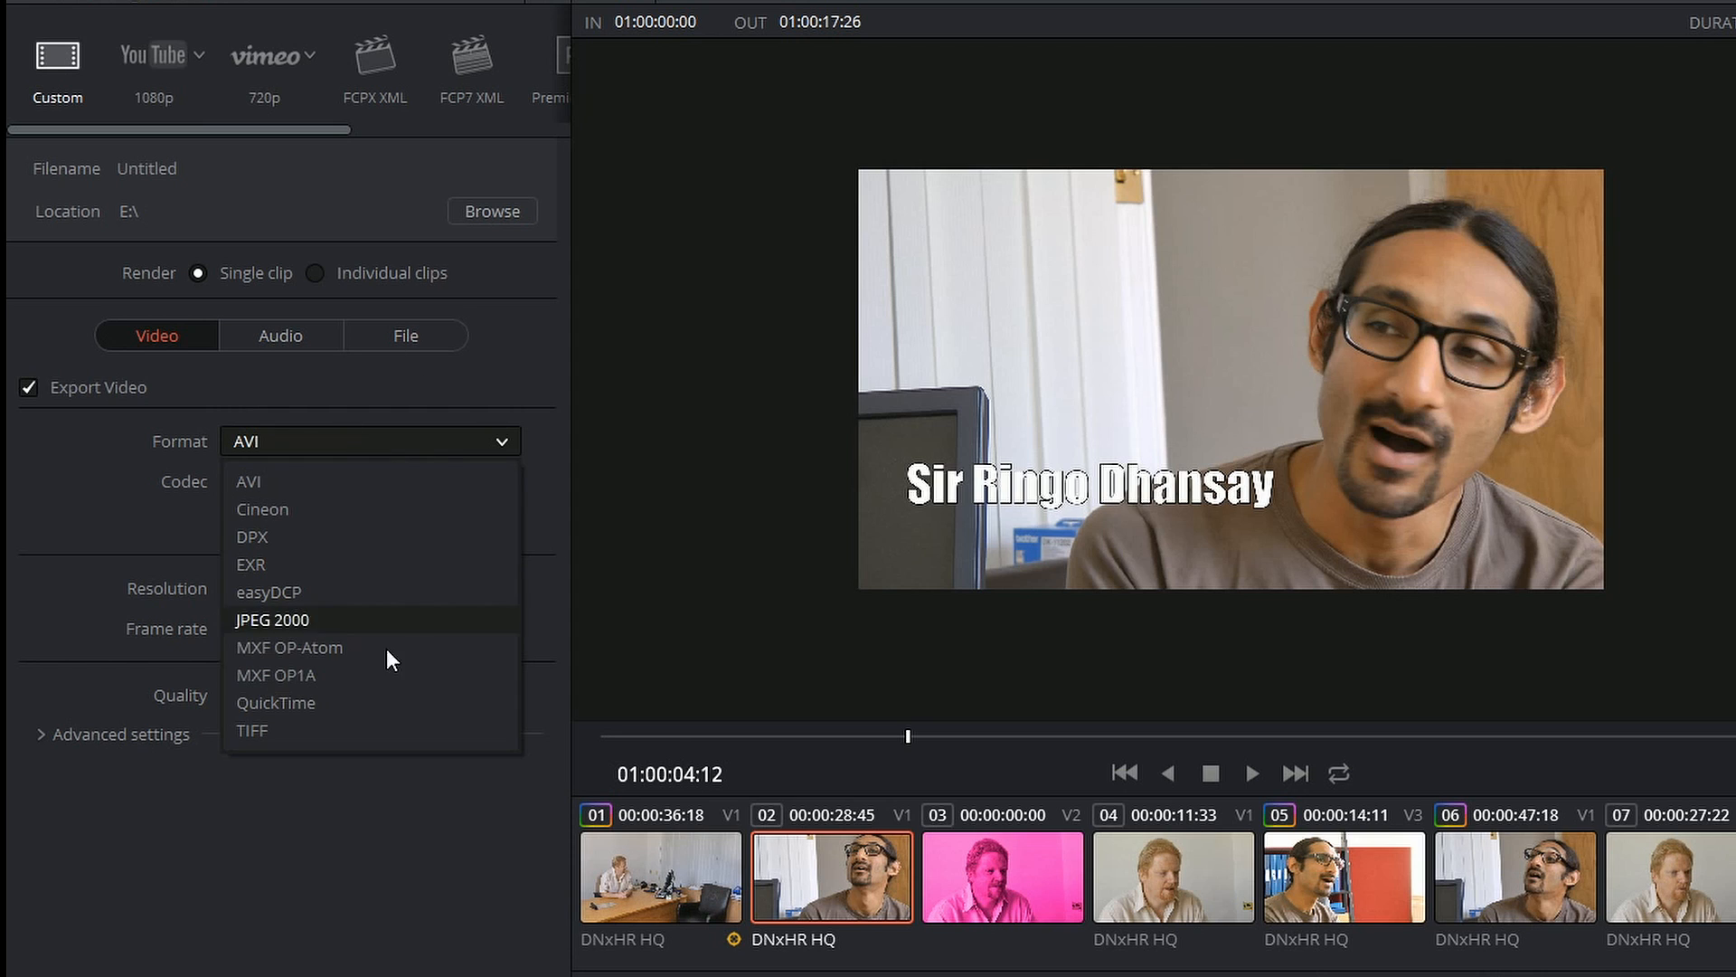
pyautogui.click(276, 702)
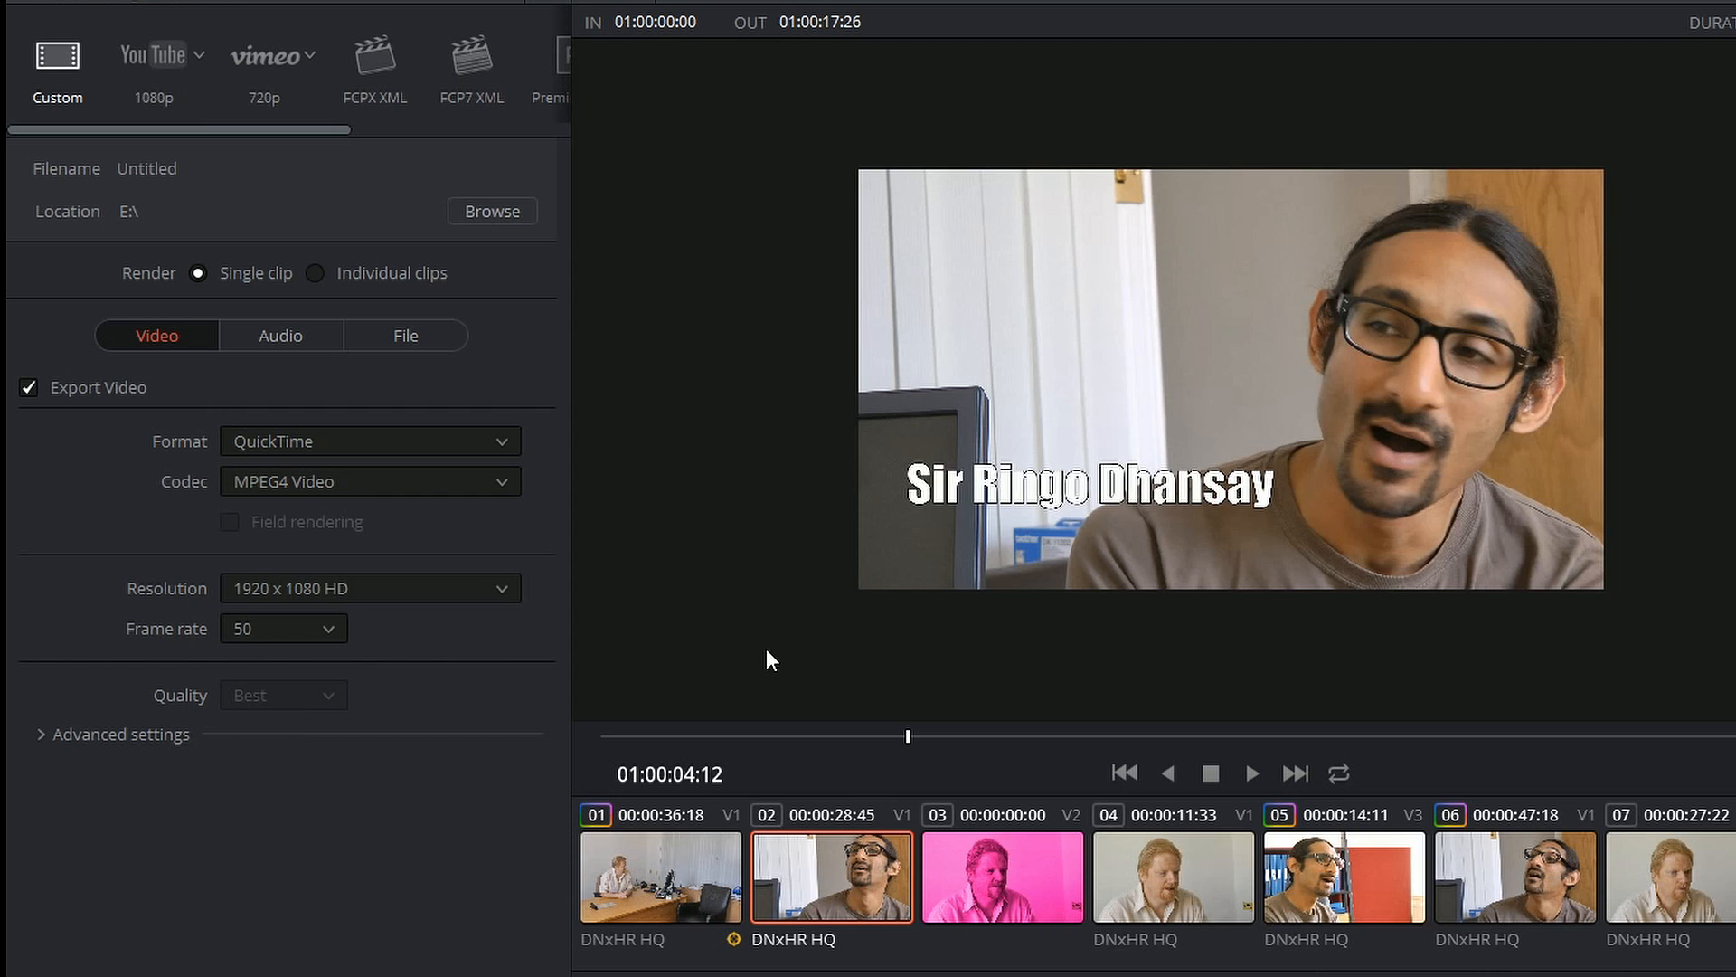
pyautogui.click(501, 481)
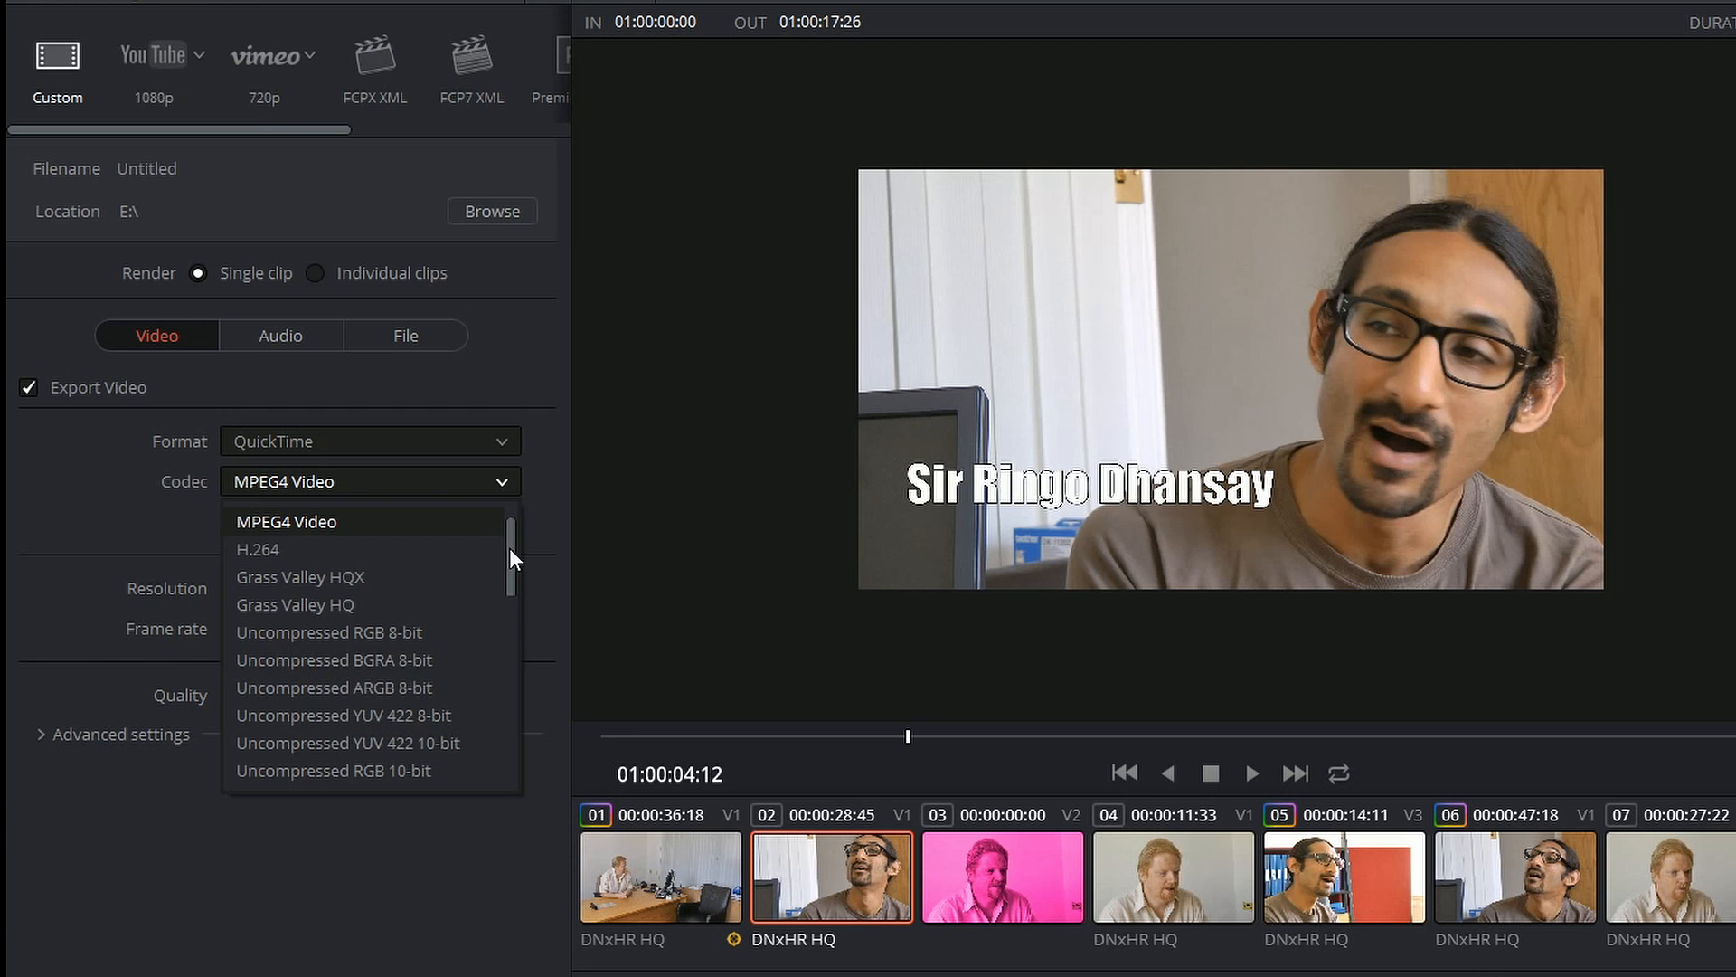
pyautogui.moveTo(511, 549); pyautogui.dragTo(515, 734)
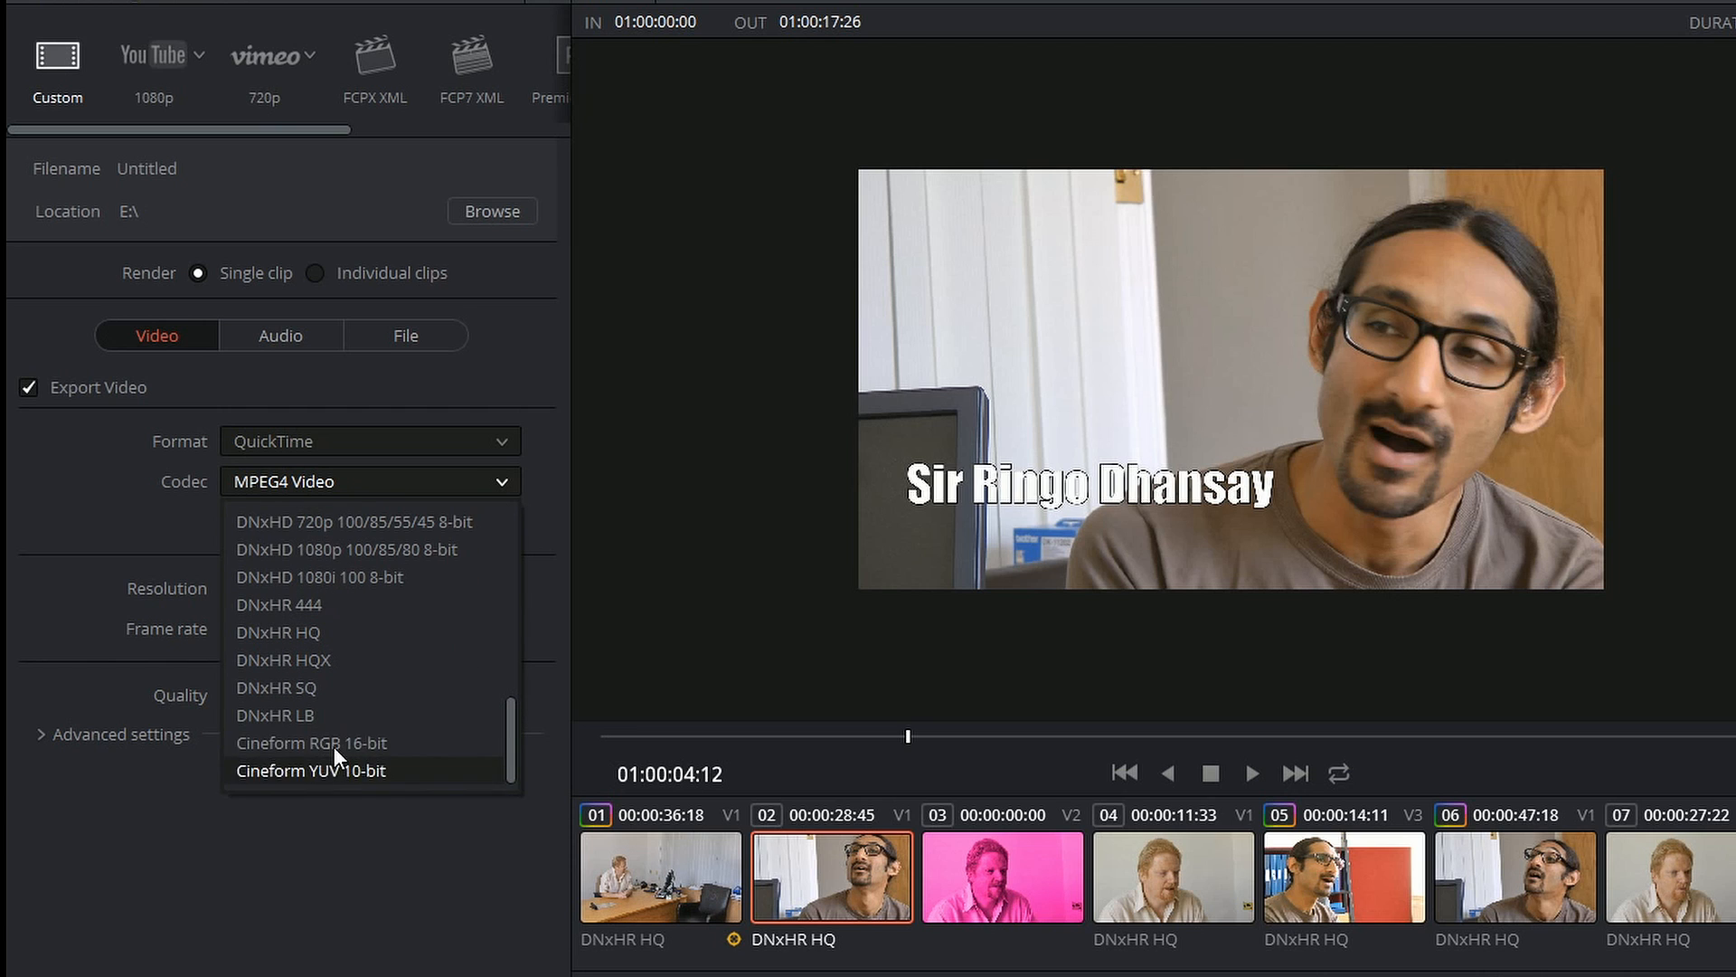
pyautogui.scroll(1, 505, 731)
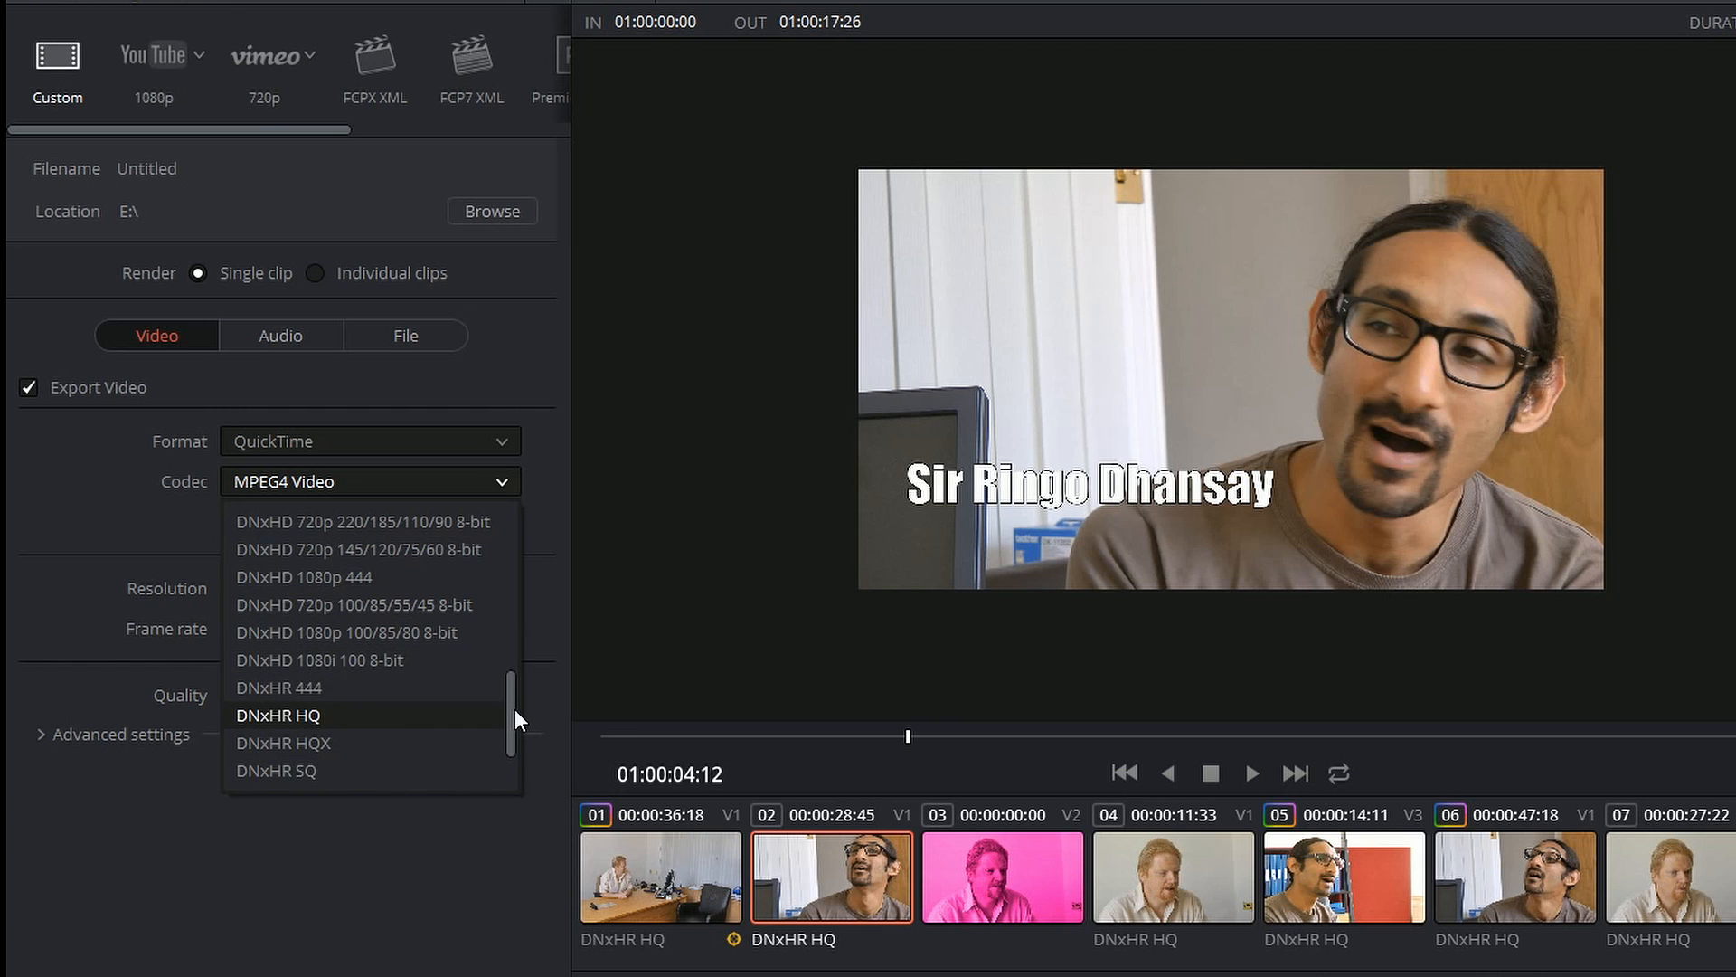
pyautogui.moveTo(514, 709); pyautogui.dragTo(513, 628)
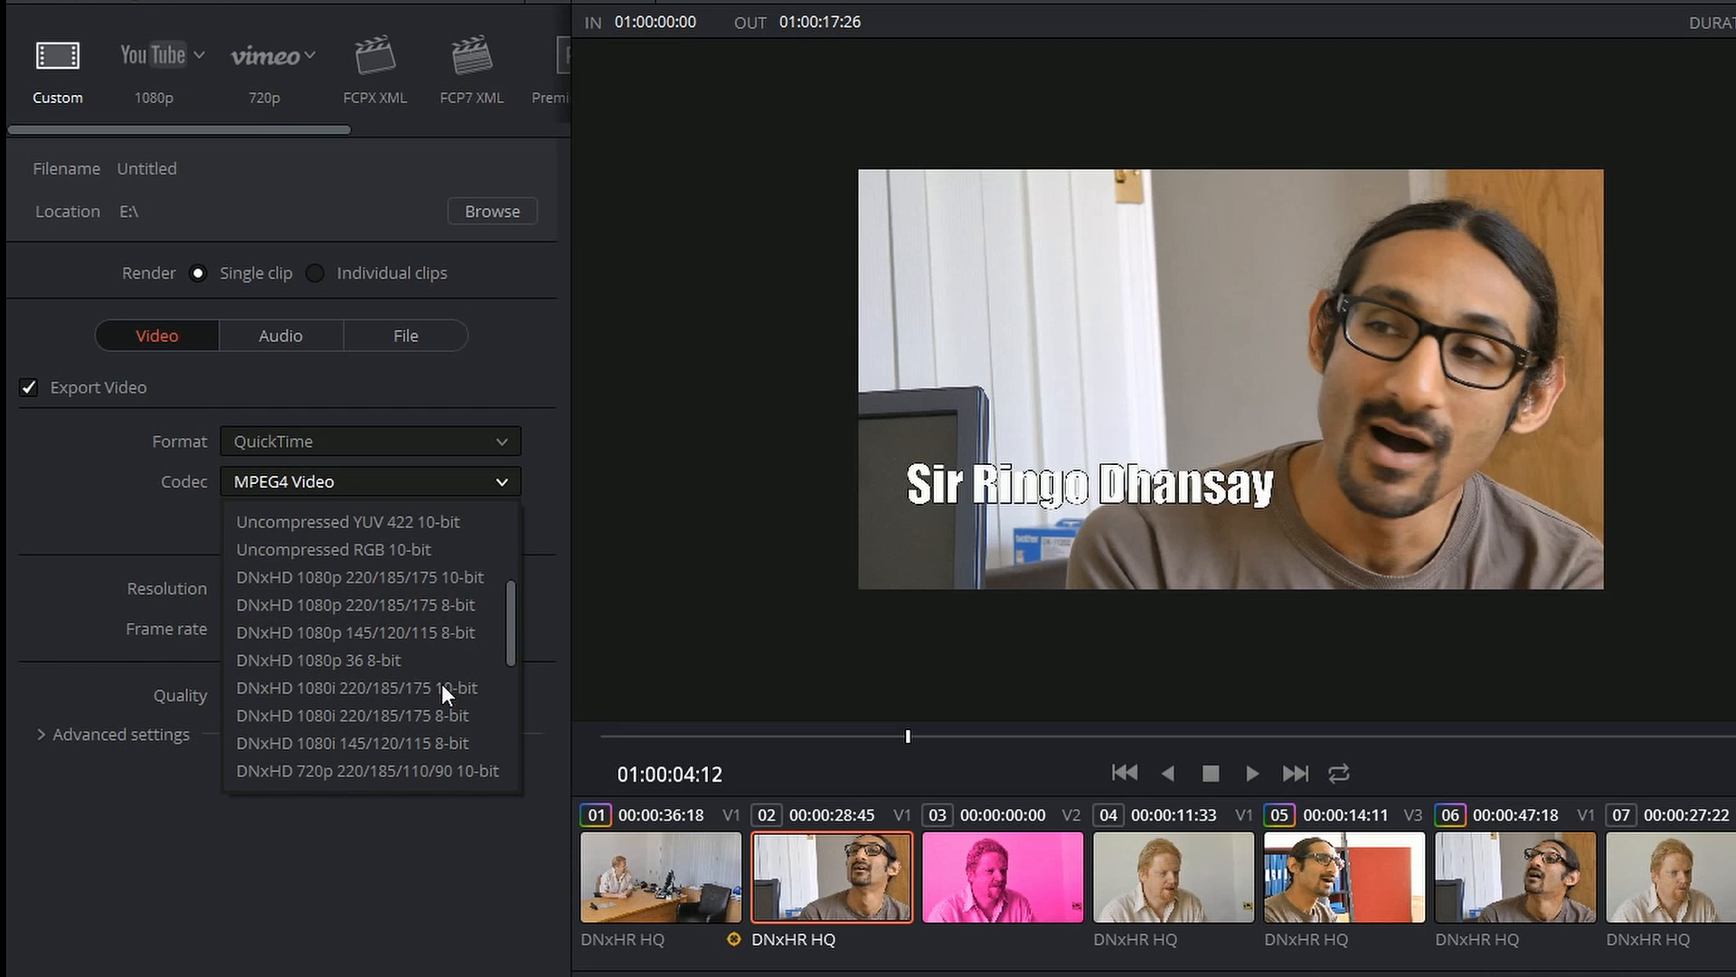
pyautogui.scroll(-3, 441, 684)
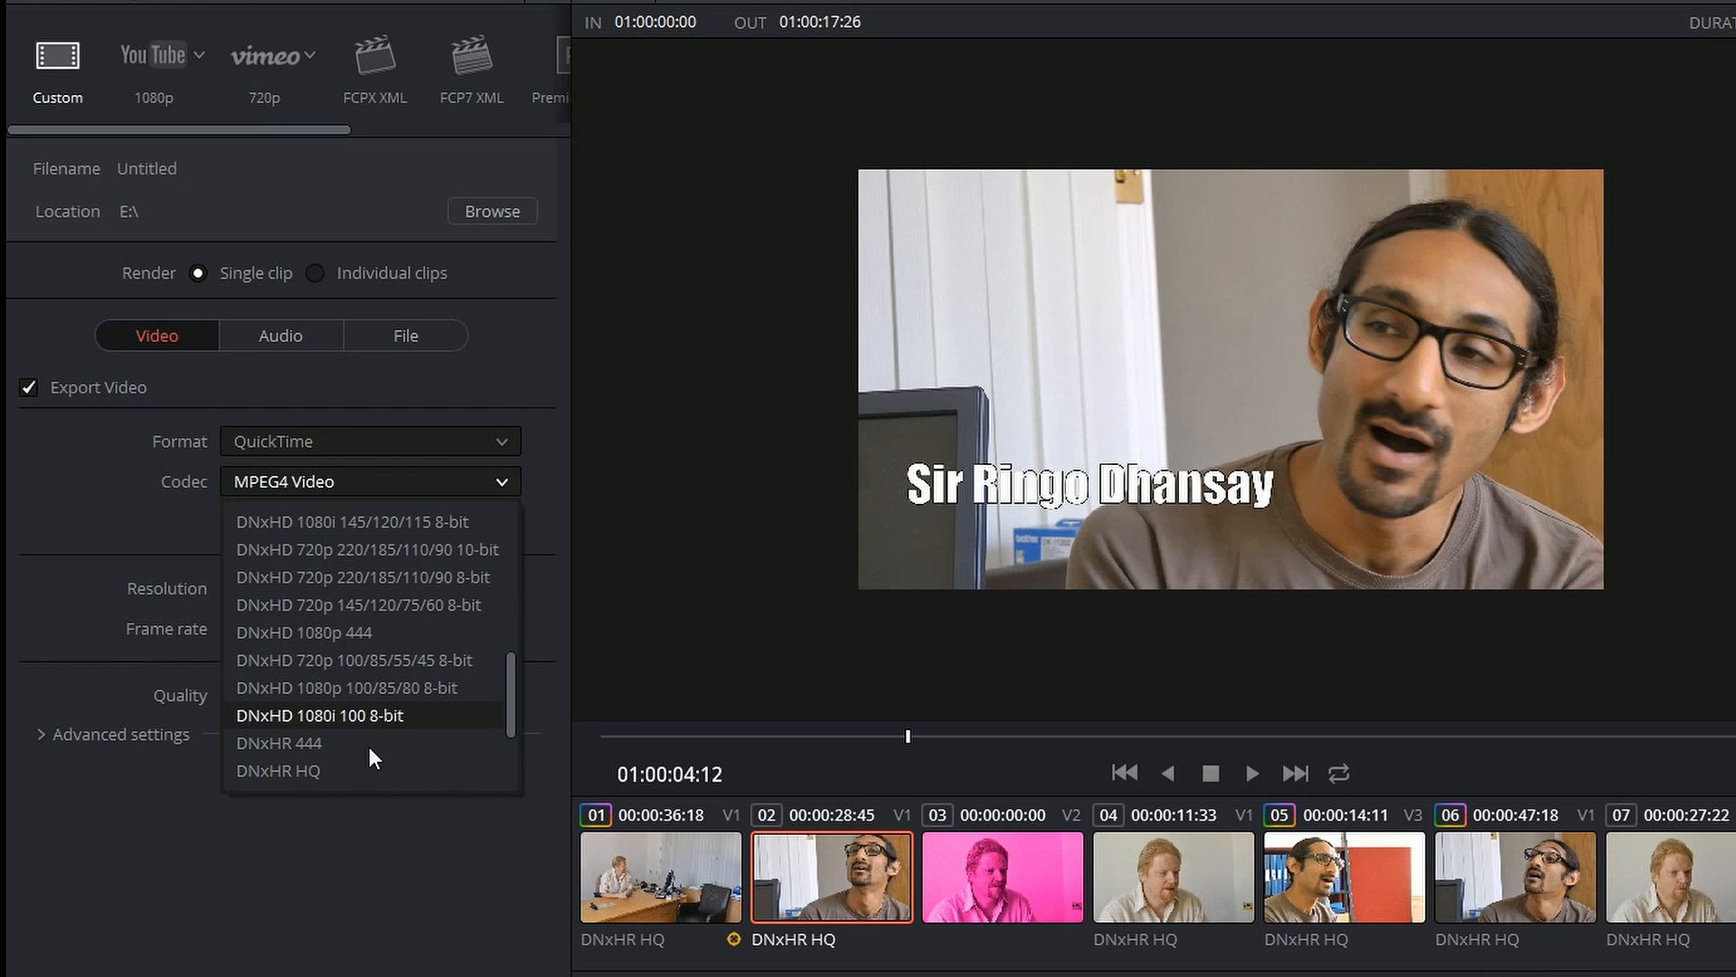
pyautogui.moveTo(511, 689); pyautogui.dragTo(506, 543)
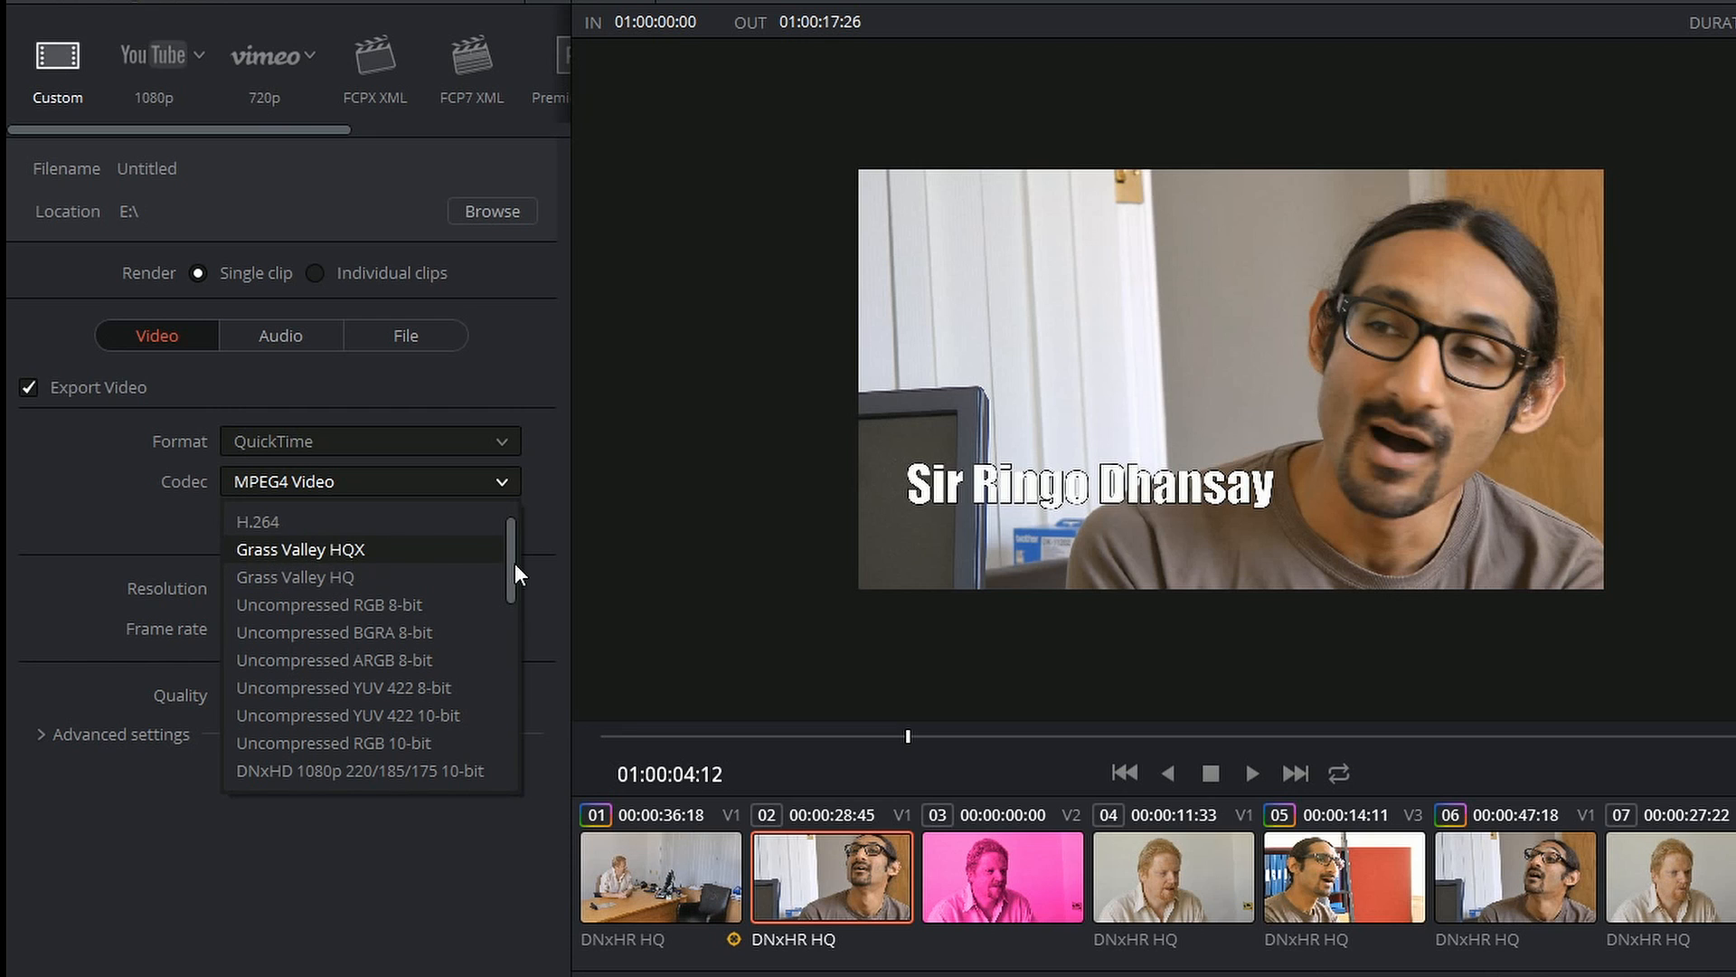
pyautogui.scroll(1, 513, 562)
pyautogui.click(251, 549)
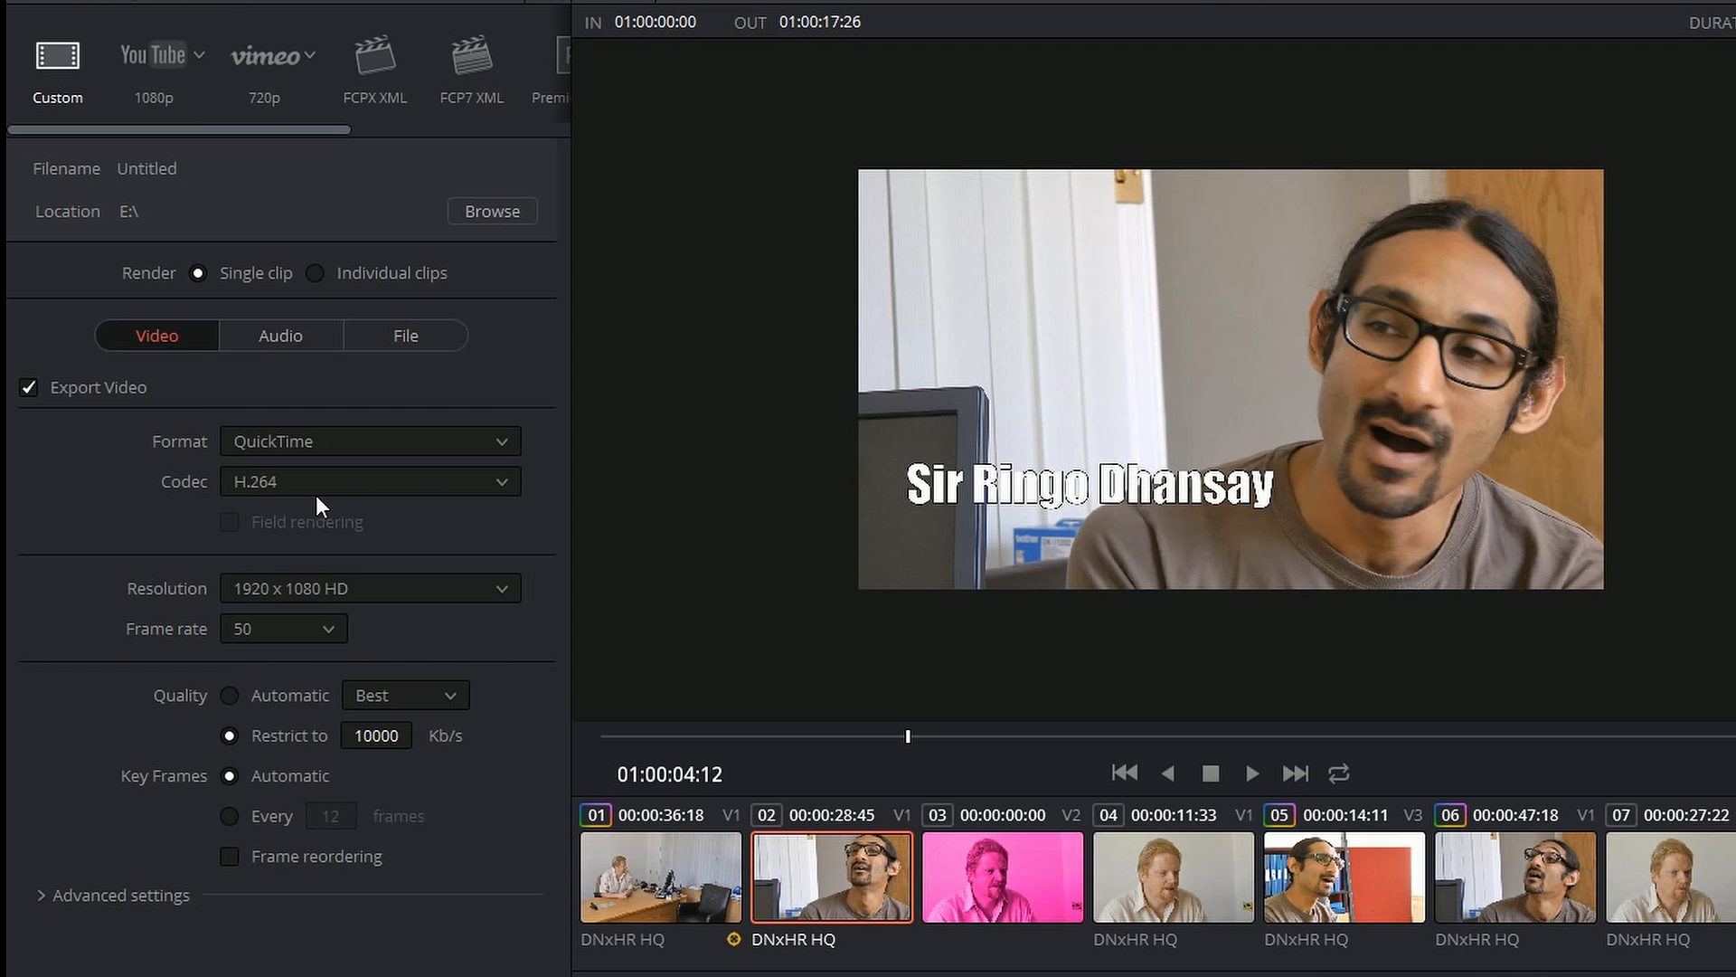
# Step: Change the QuickTime video codec to DNxHR HQX and keep QuickTime as the format
pyautogui.click(334, 481)
pyautogui.moveTo(506, 578); pyautogui.dragTo(513, 736)
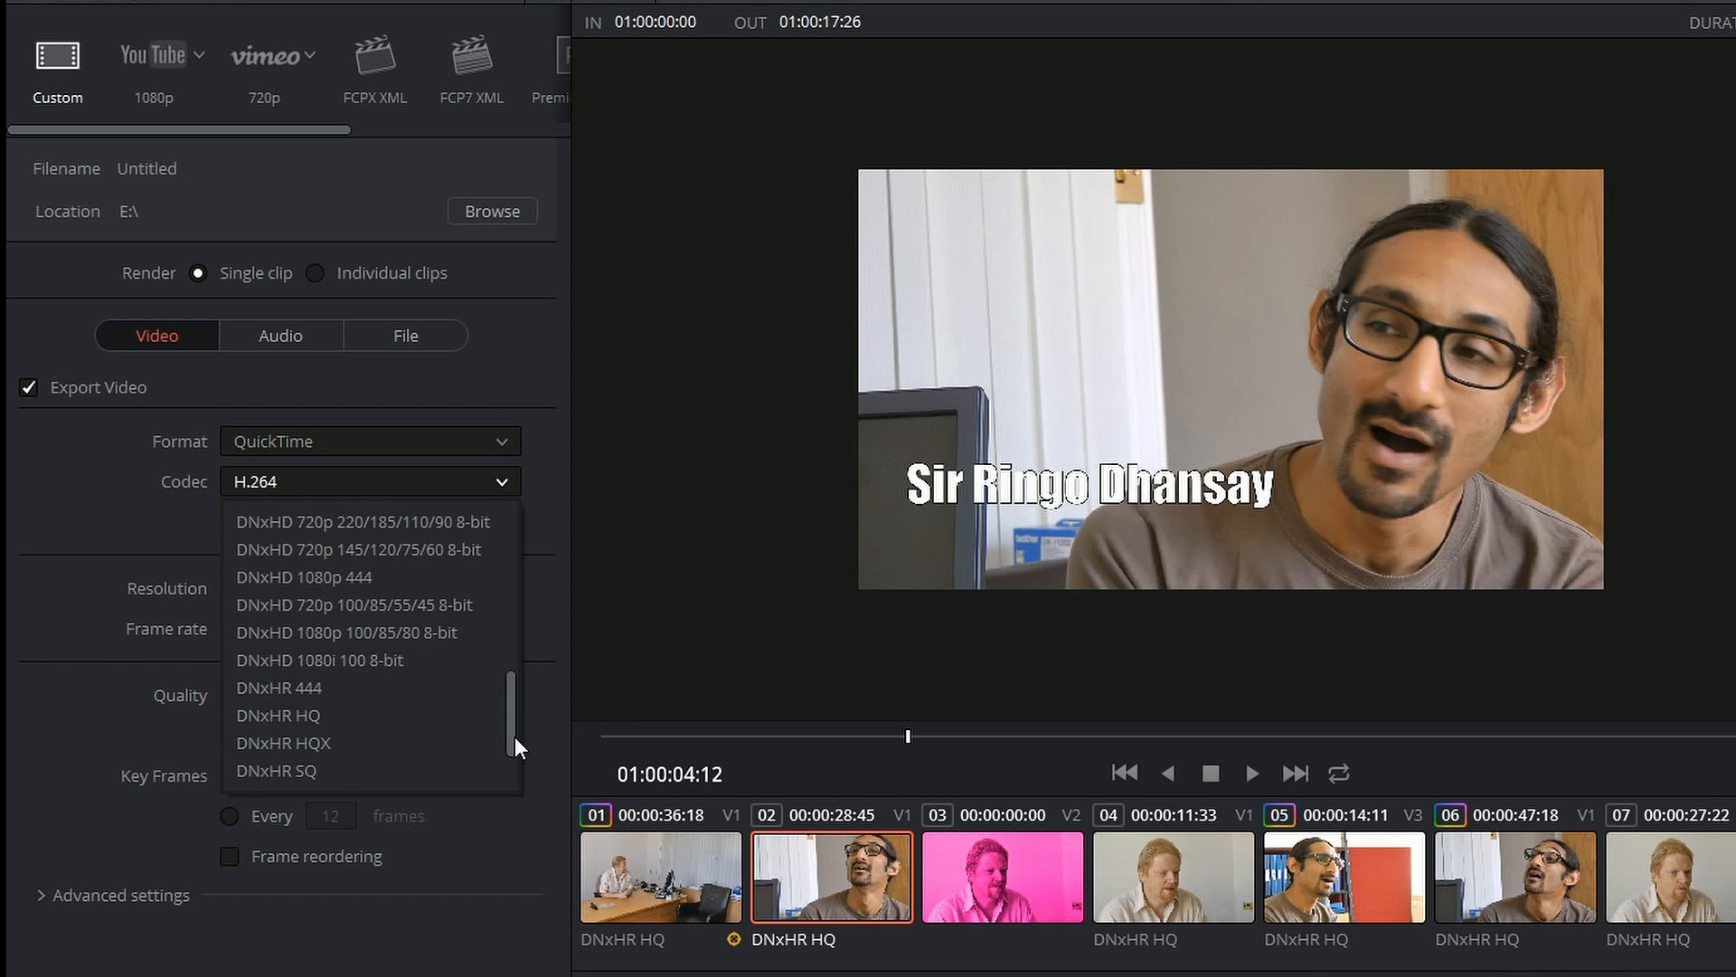
pyautogui.click(290, 745)
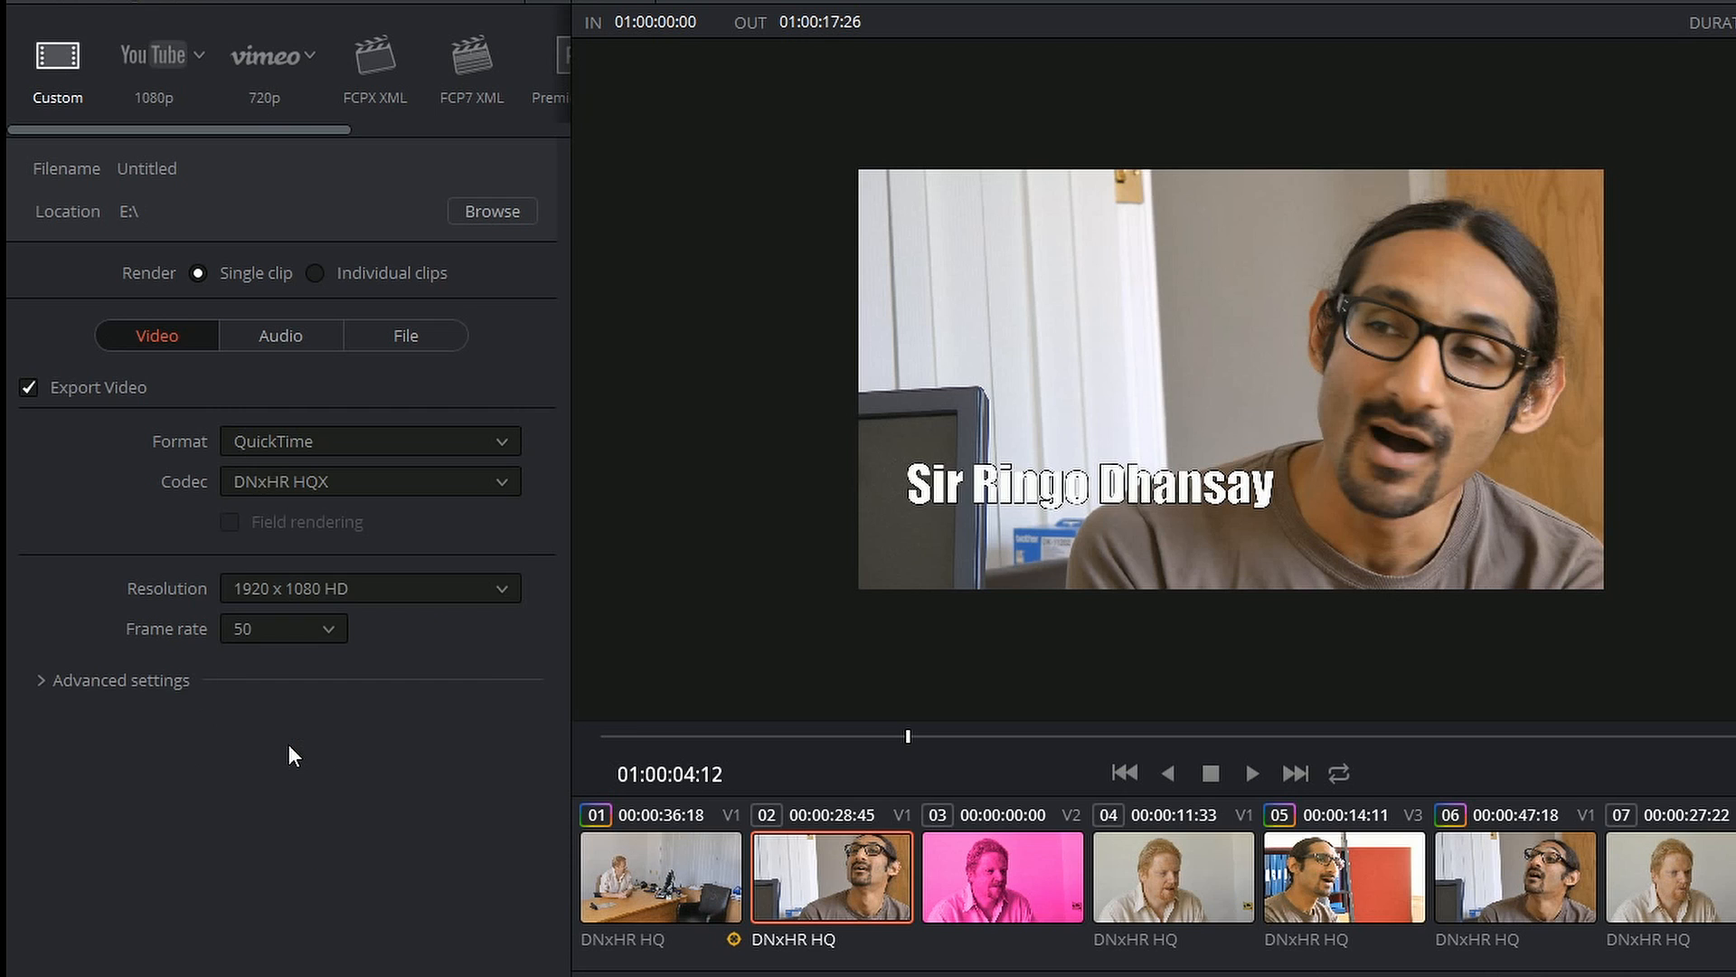
pyautogui.click(334, 442)
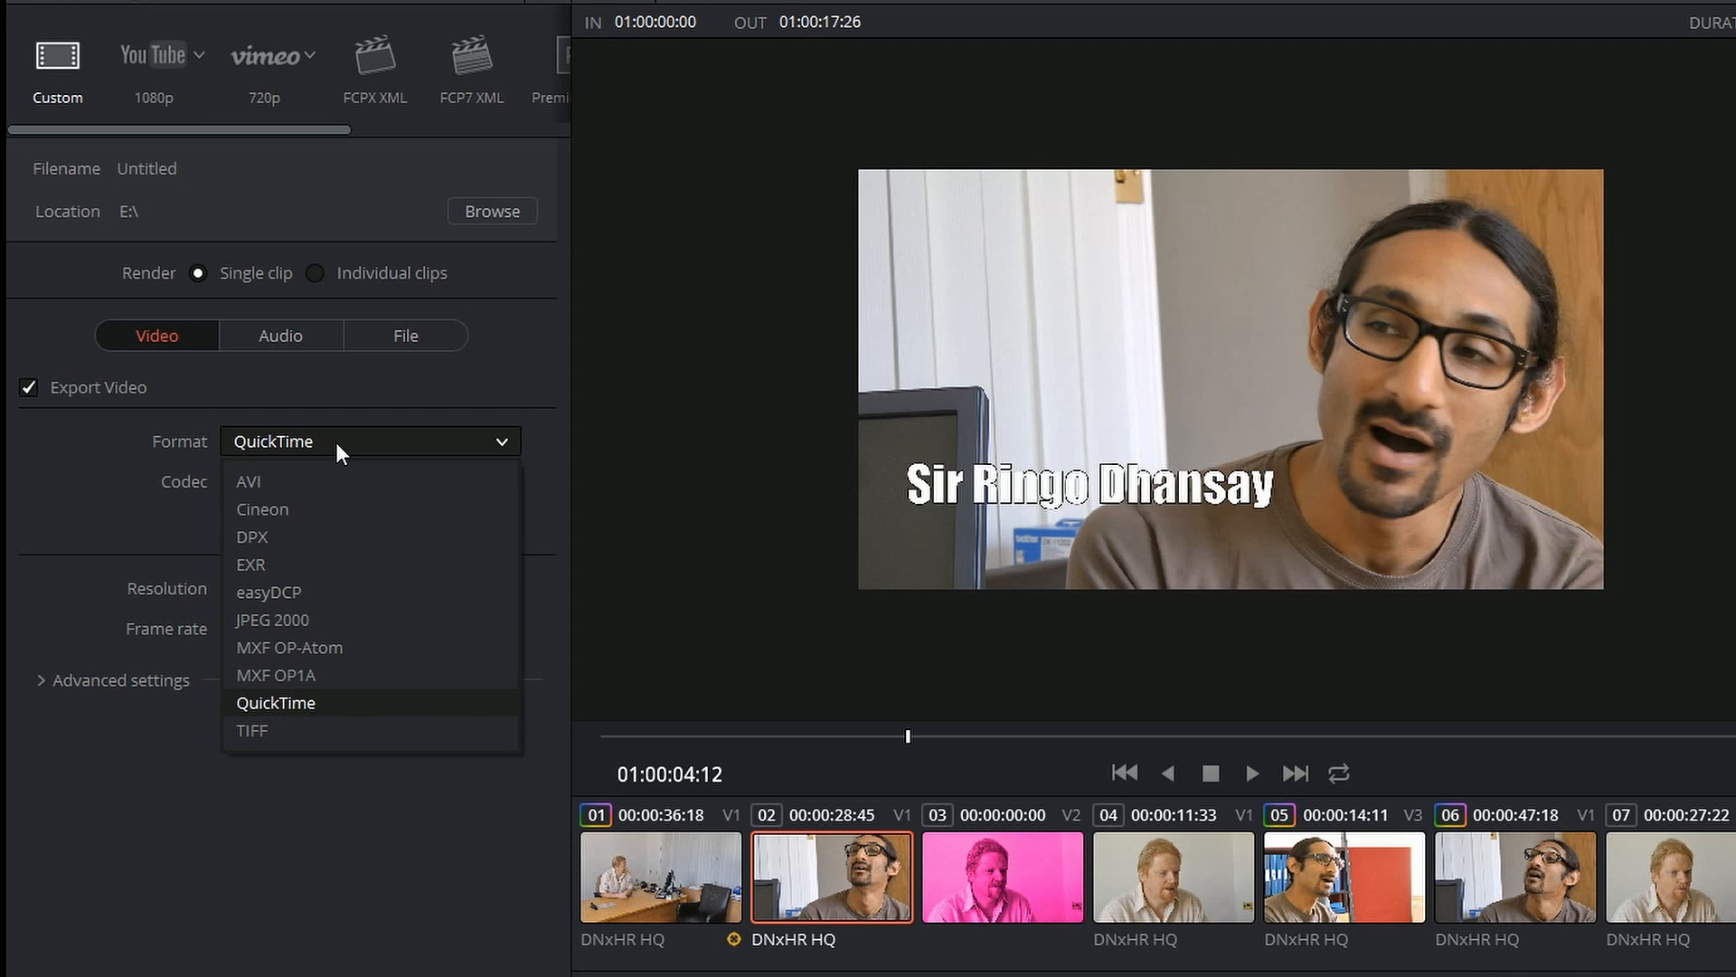
pyautogui.click(310, 702)
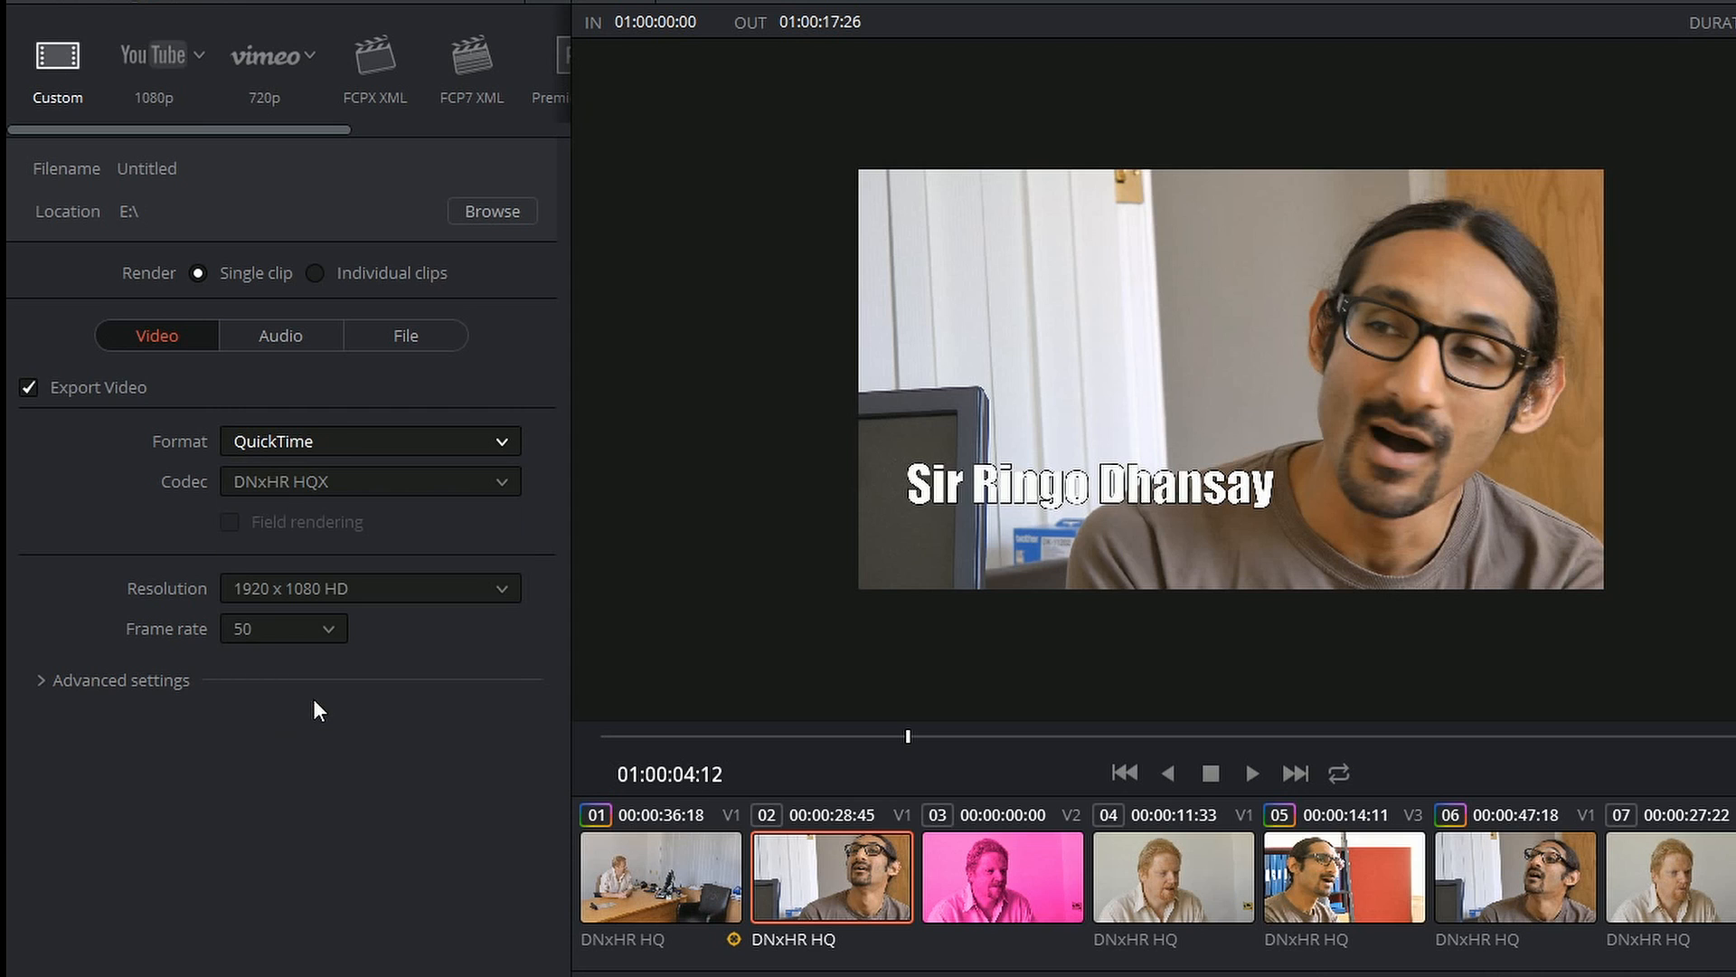
pyautogui.click(375, 441)
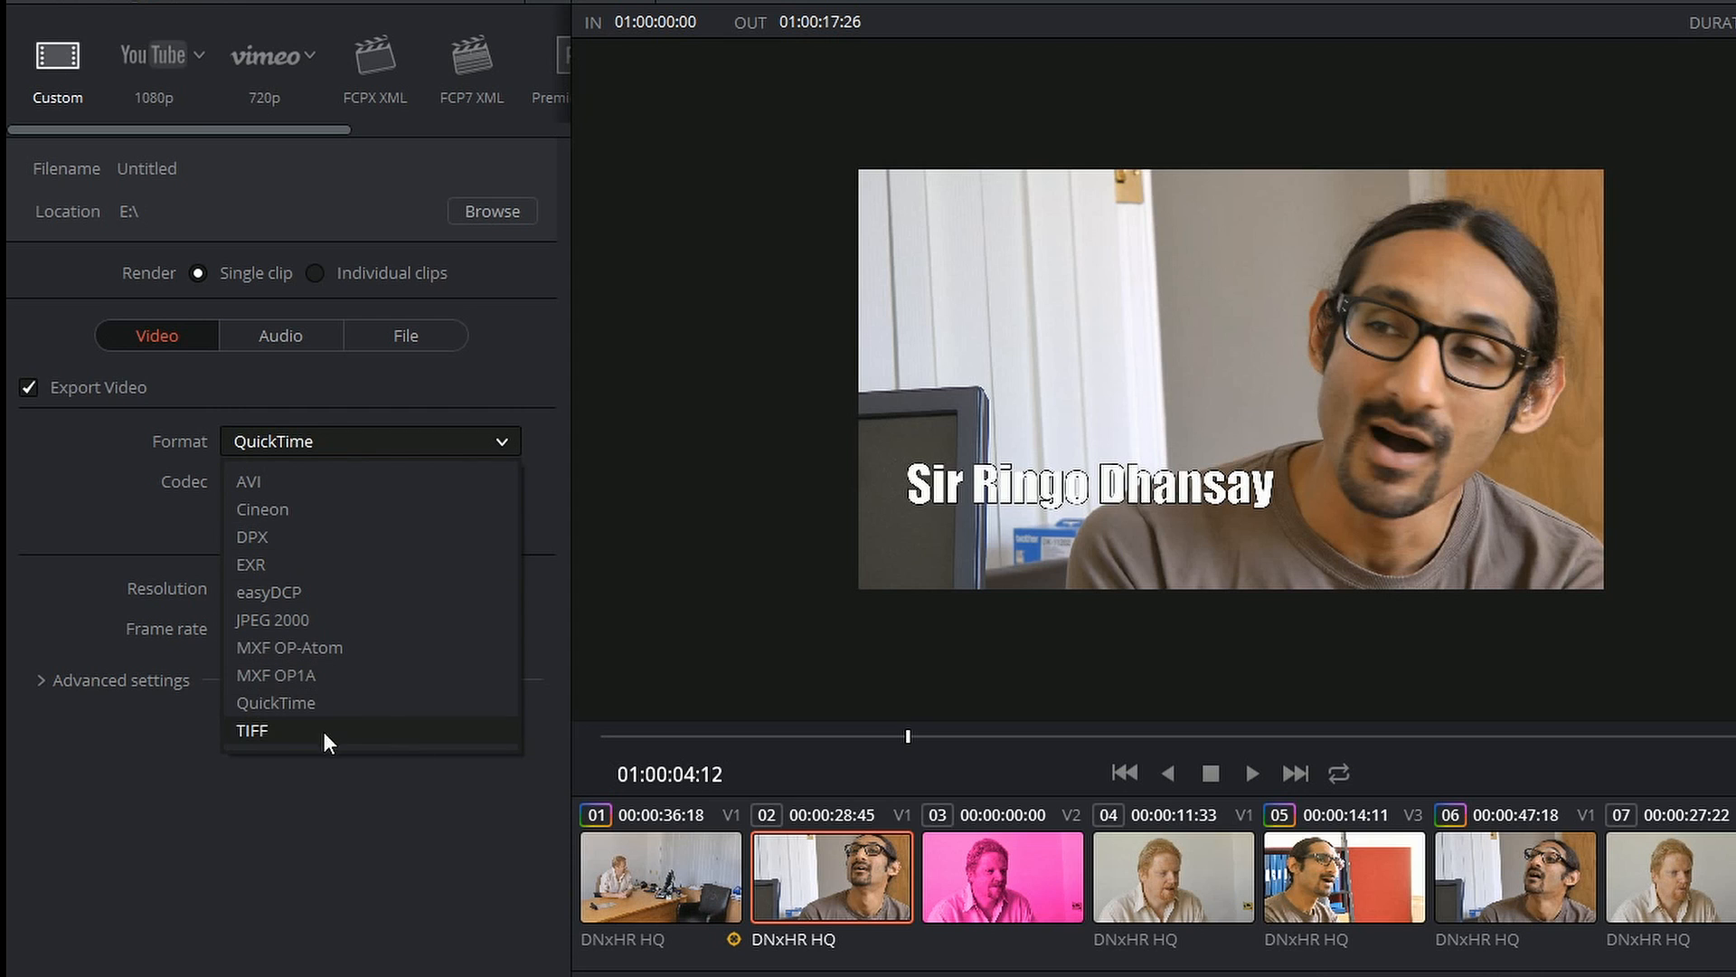
pyautogui.click(253, 703)
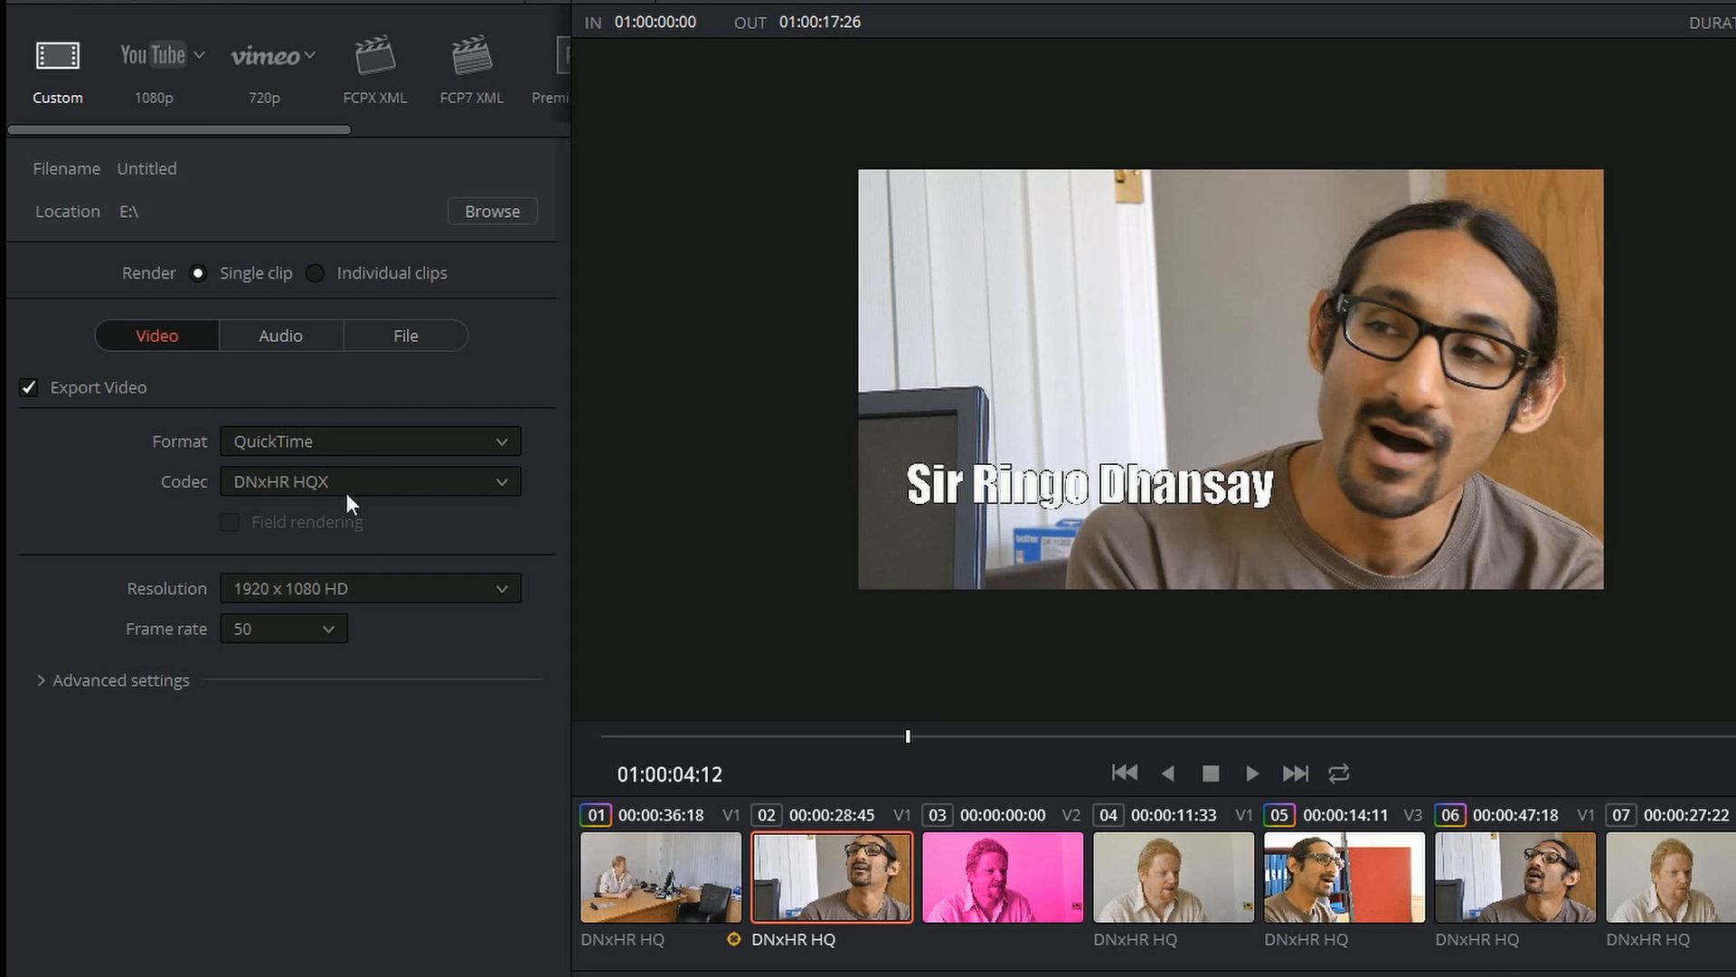
# Step: Try AVI and MXF OP1A as the video format and list the codecs offered for MXF OP1A
pyautogui.click(335, 447)
pyautogui.click(316, 479)
pyautogui.click(316, 440)
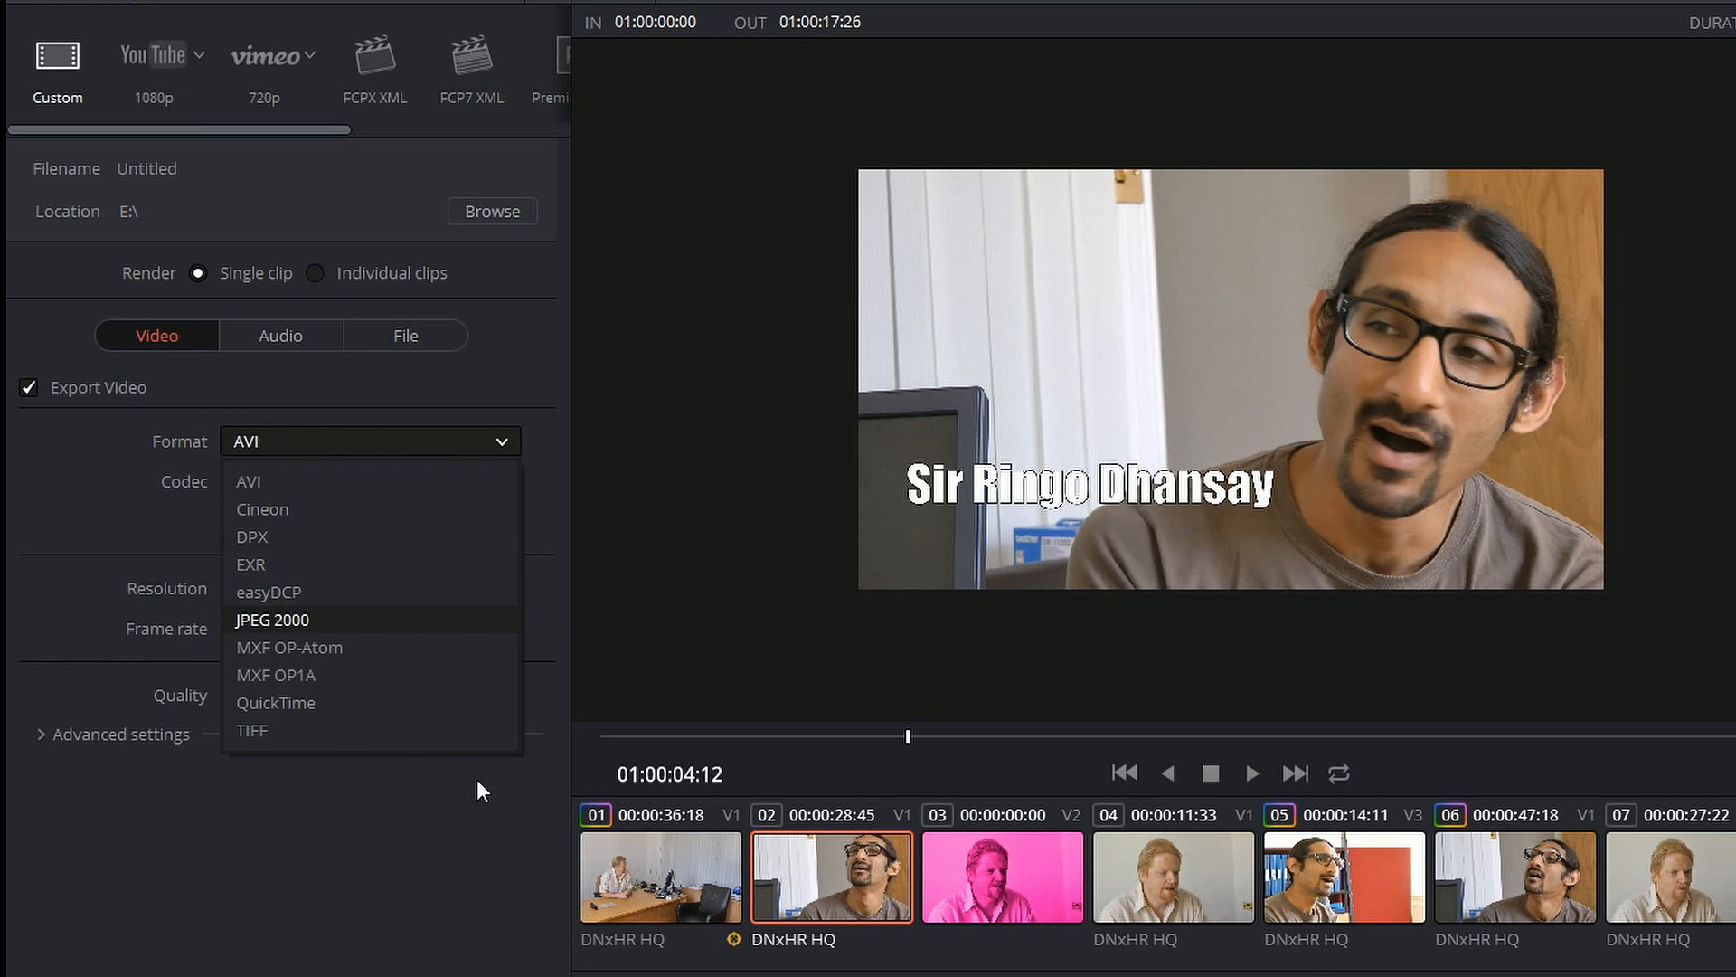
pyautogui.click(289, 679)
pyautogui.click(340, 487)
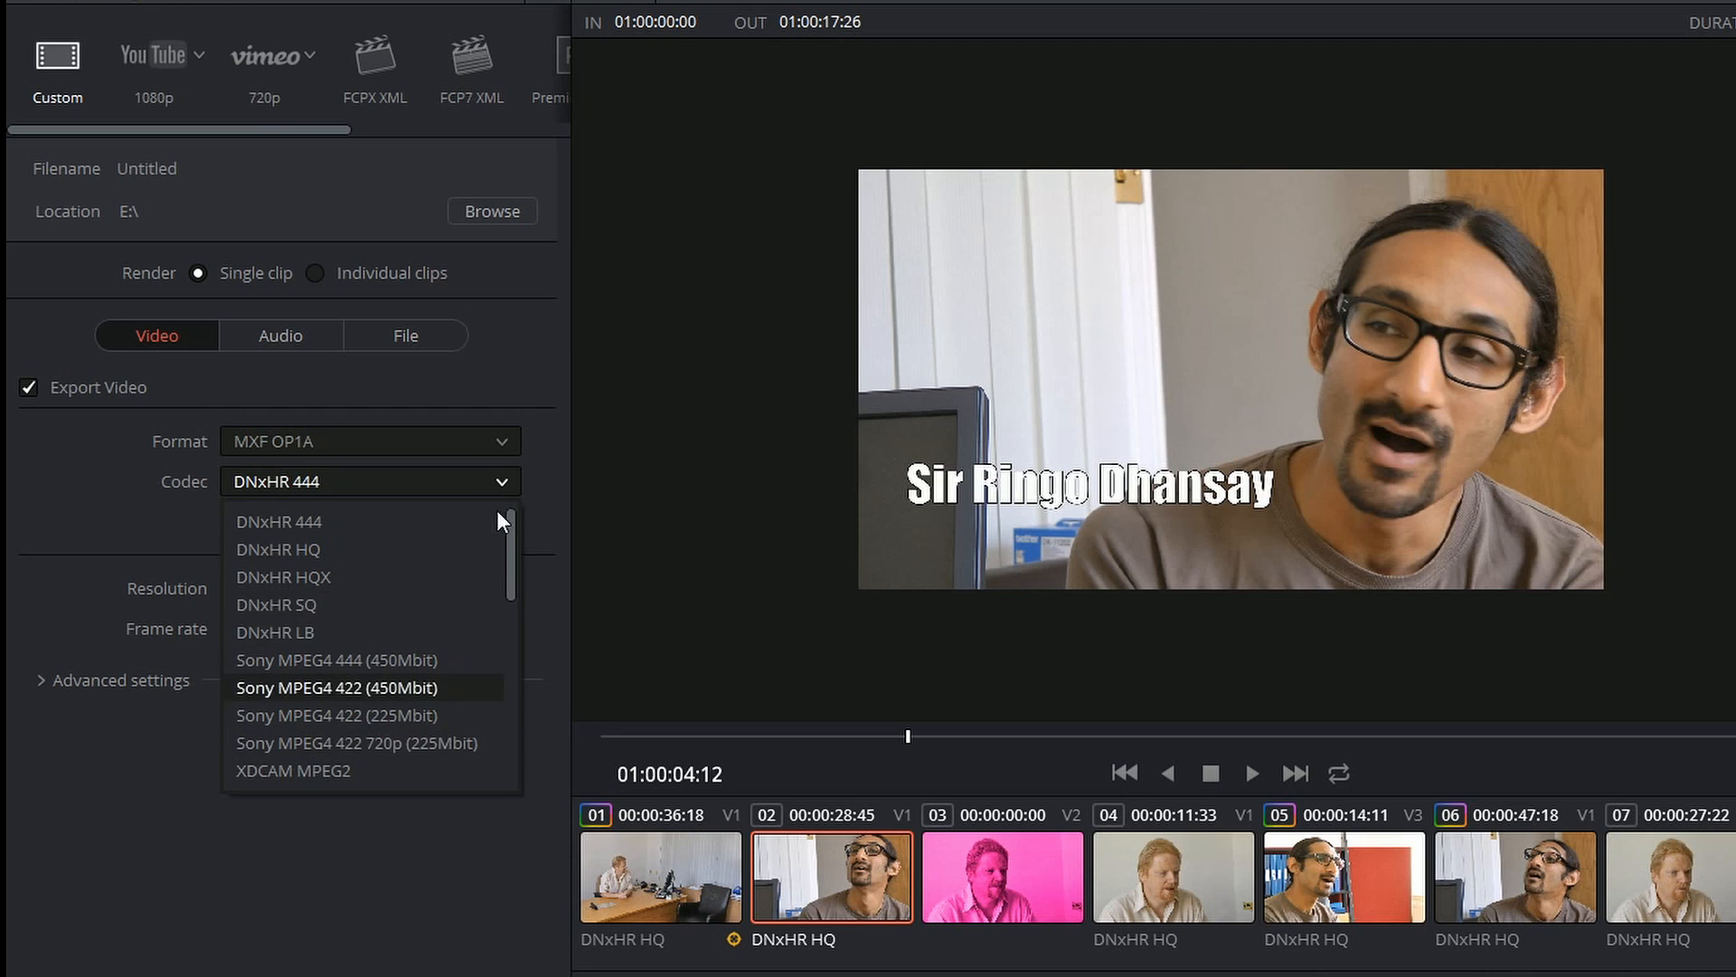
# Step: Set the video format back to QuickTime
pyautogui.click(301, 443)
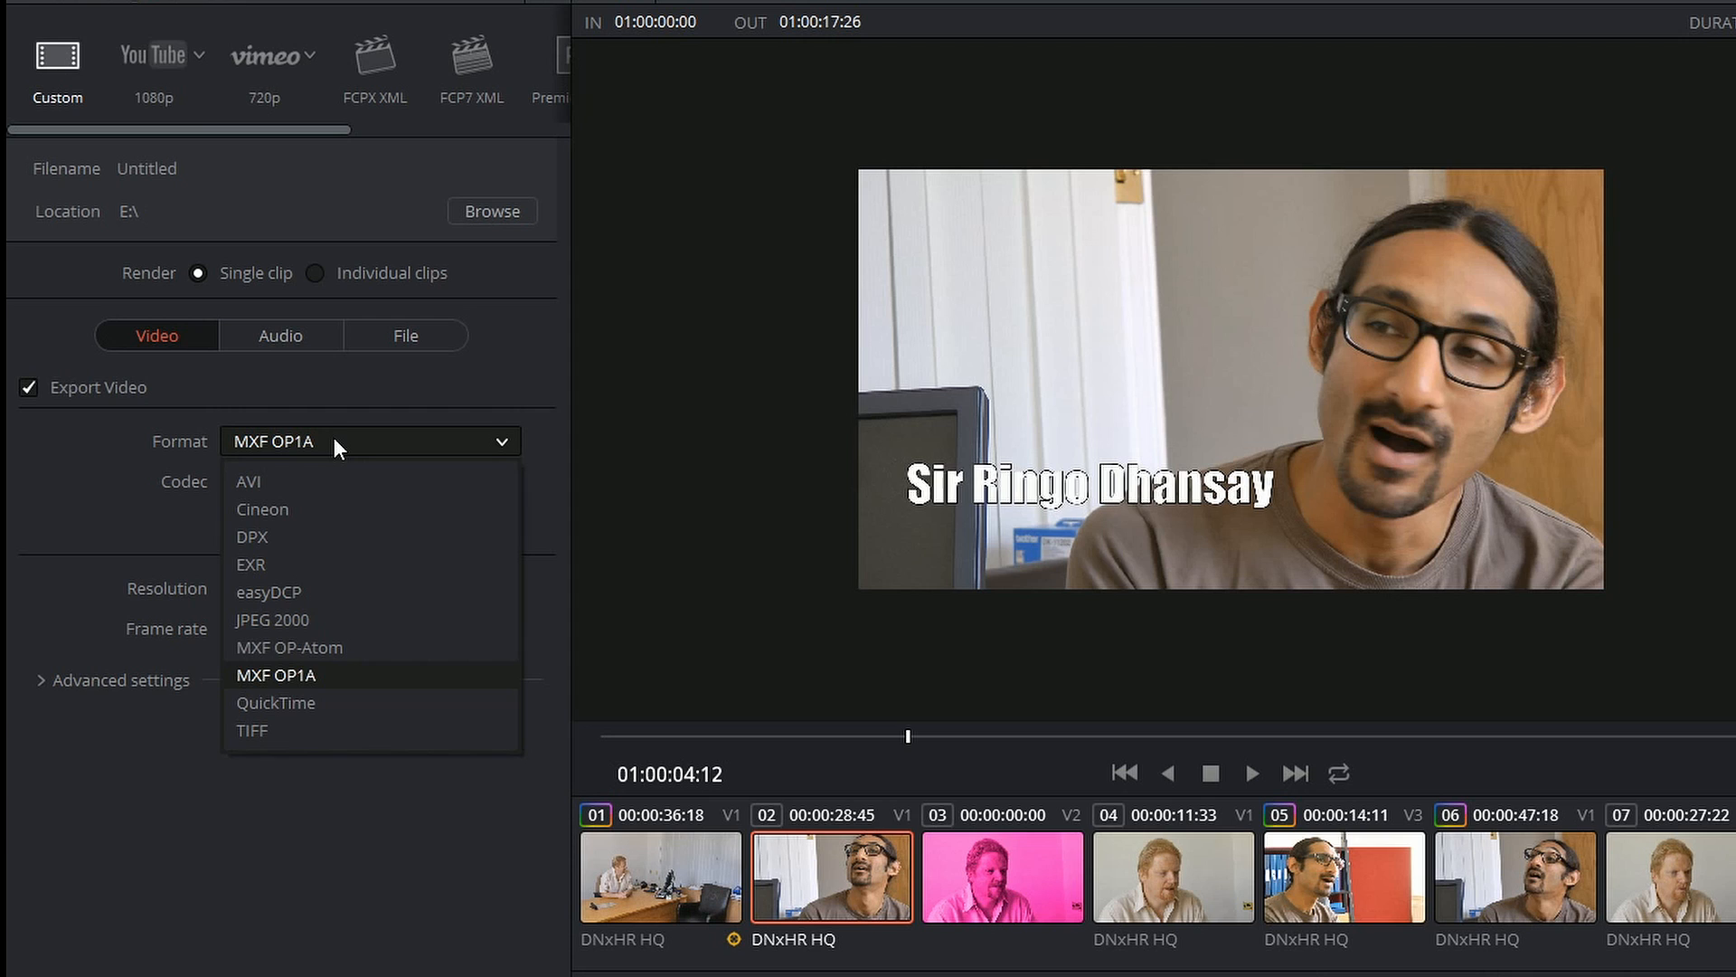
pyautogui.click(293, 703)
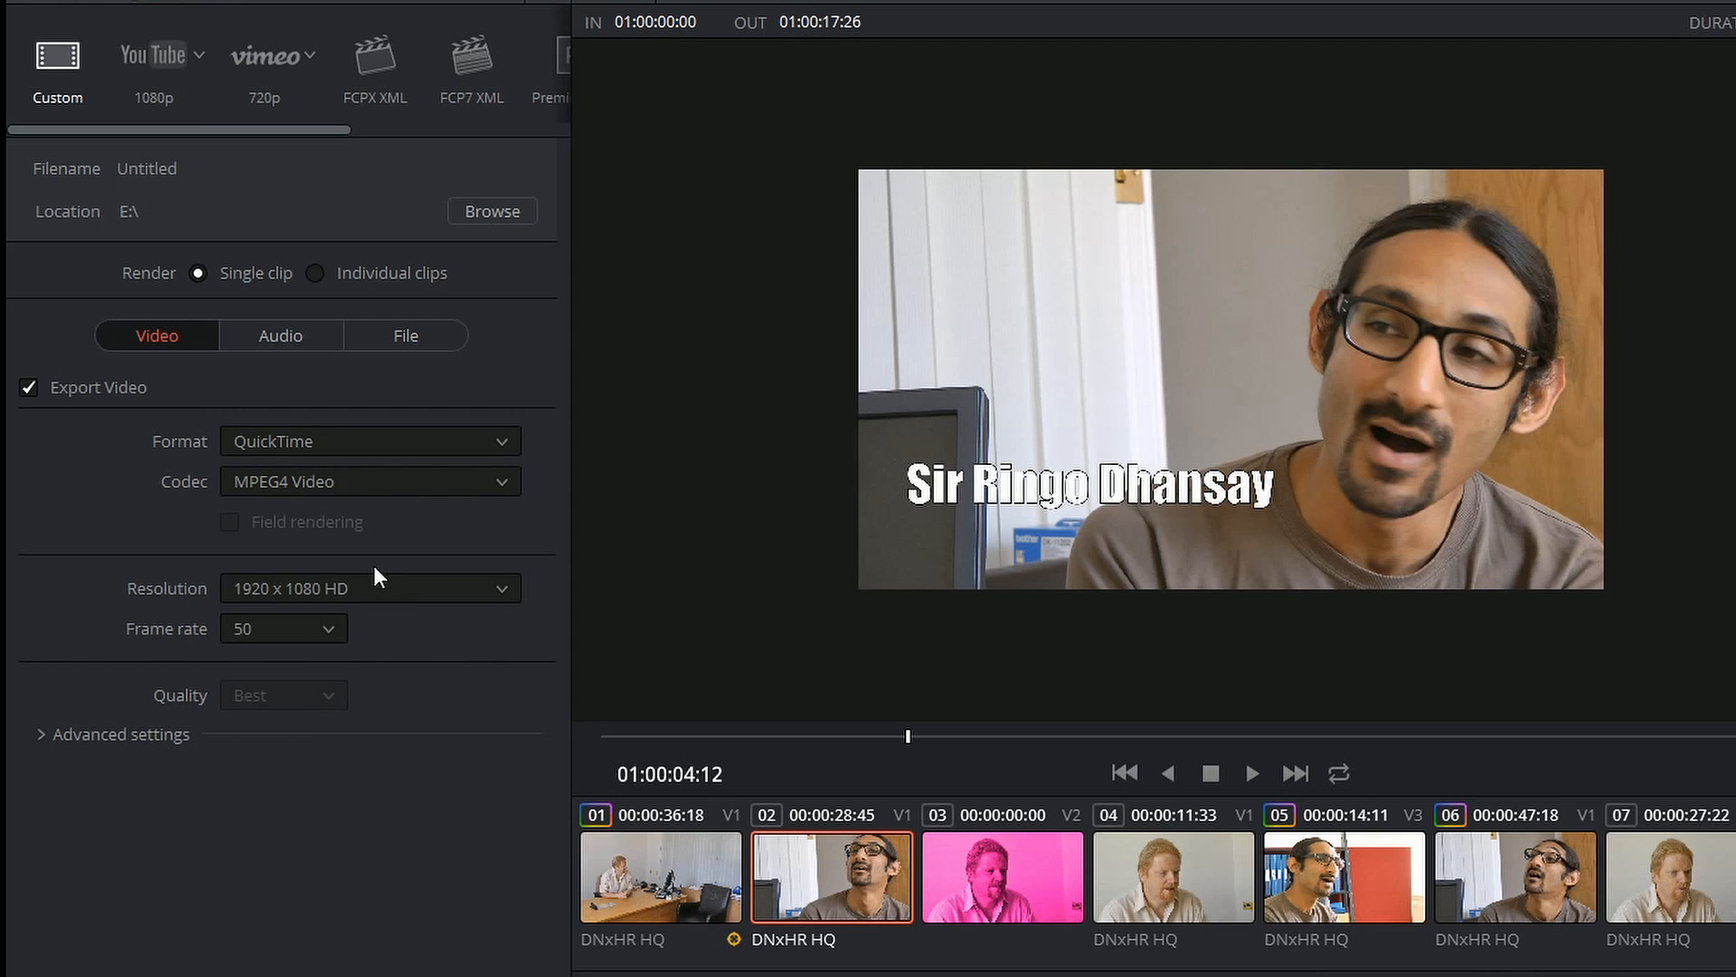
pyautogui.click(331, 441)
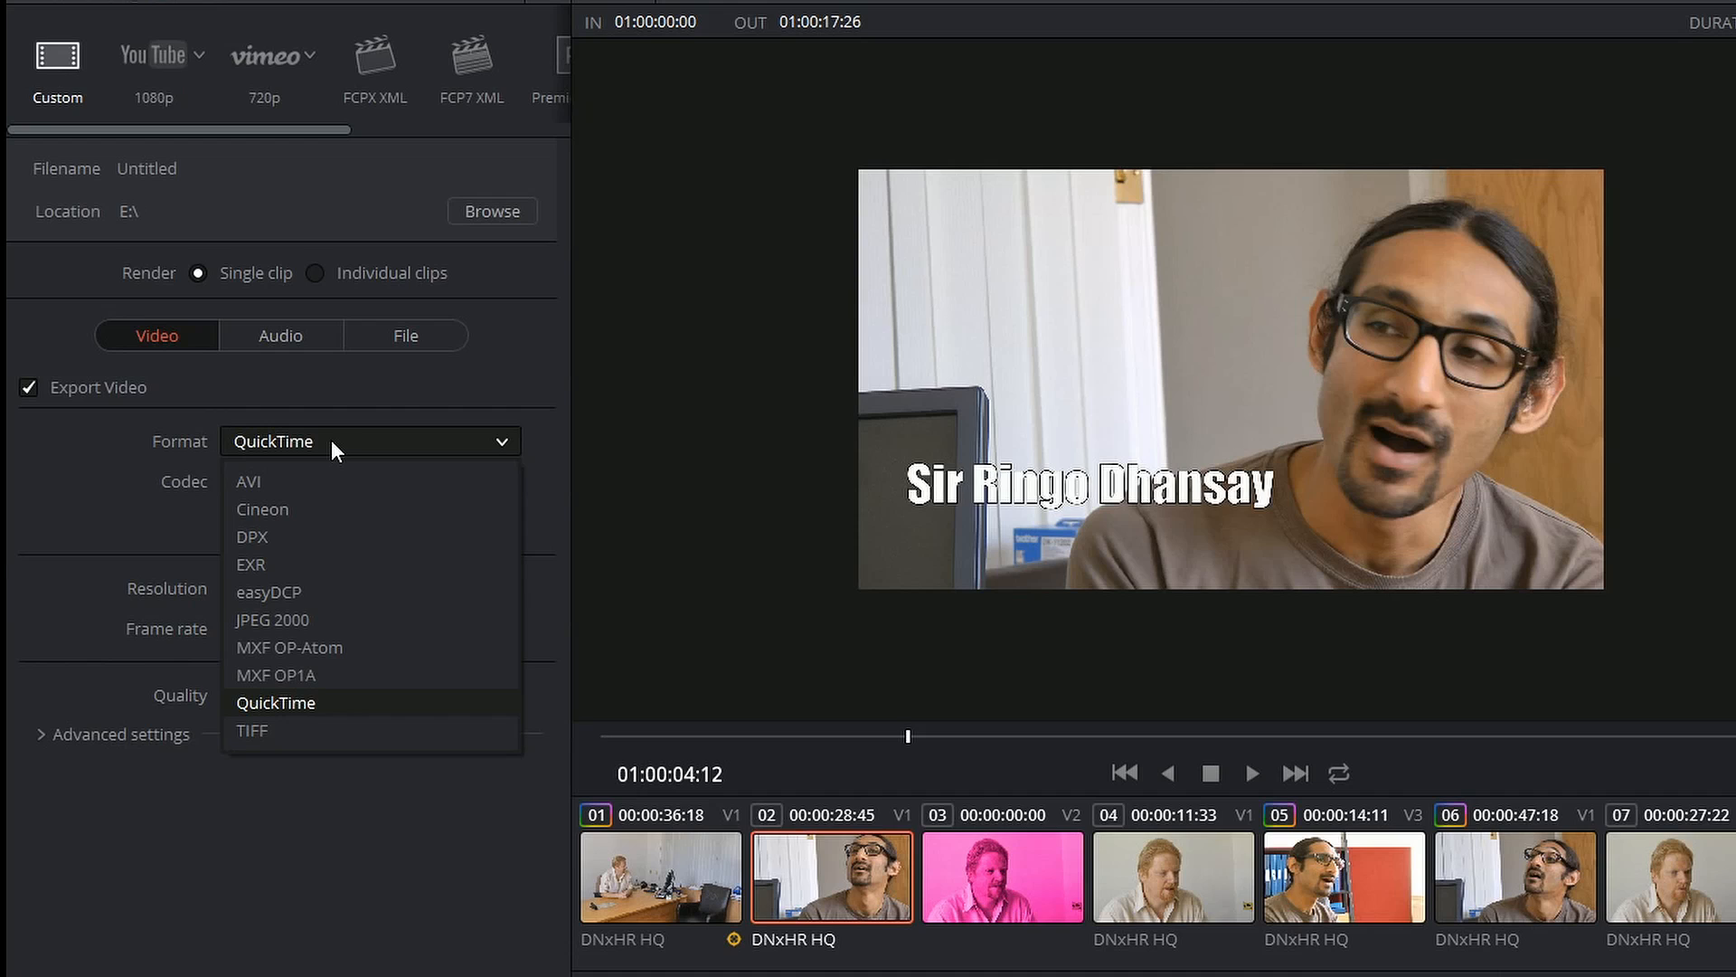
pyautogui.click(319, 704)
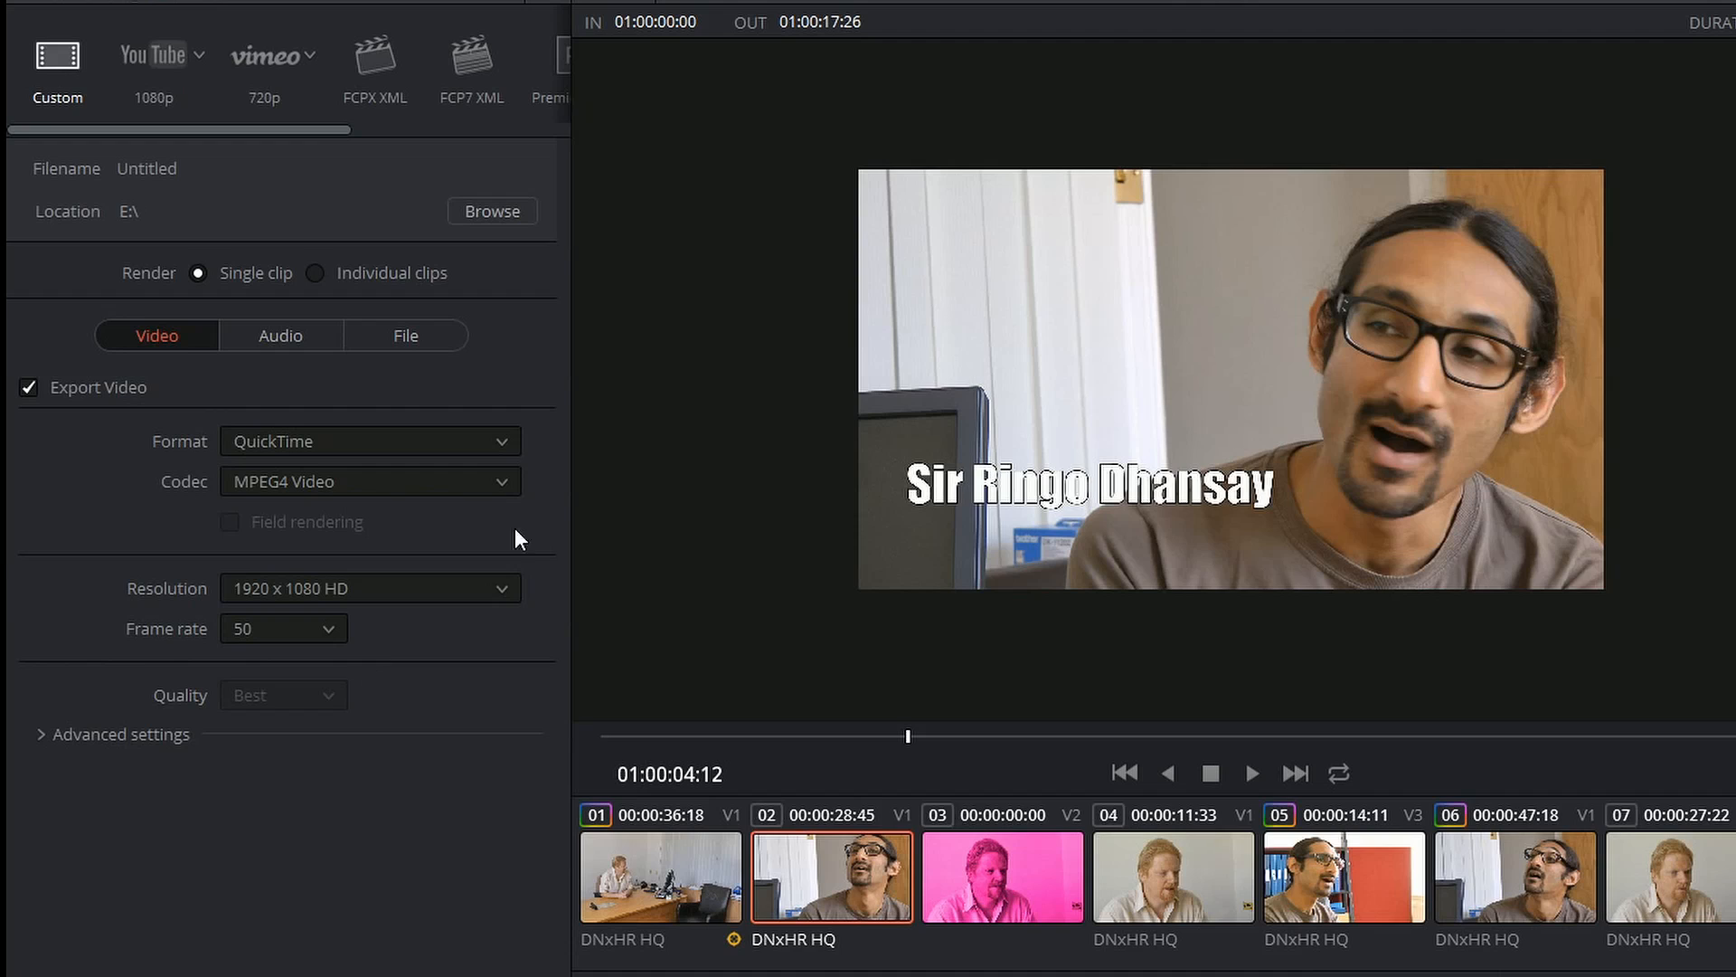
# Step: Set the QuickTime codec to DNxHD 1080p 145/120/115 8-bit and expand the advanced video settings to review them
pyautogui.click(387, 482)
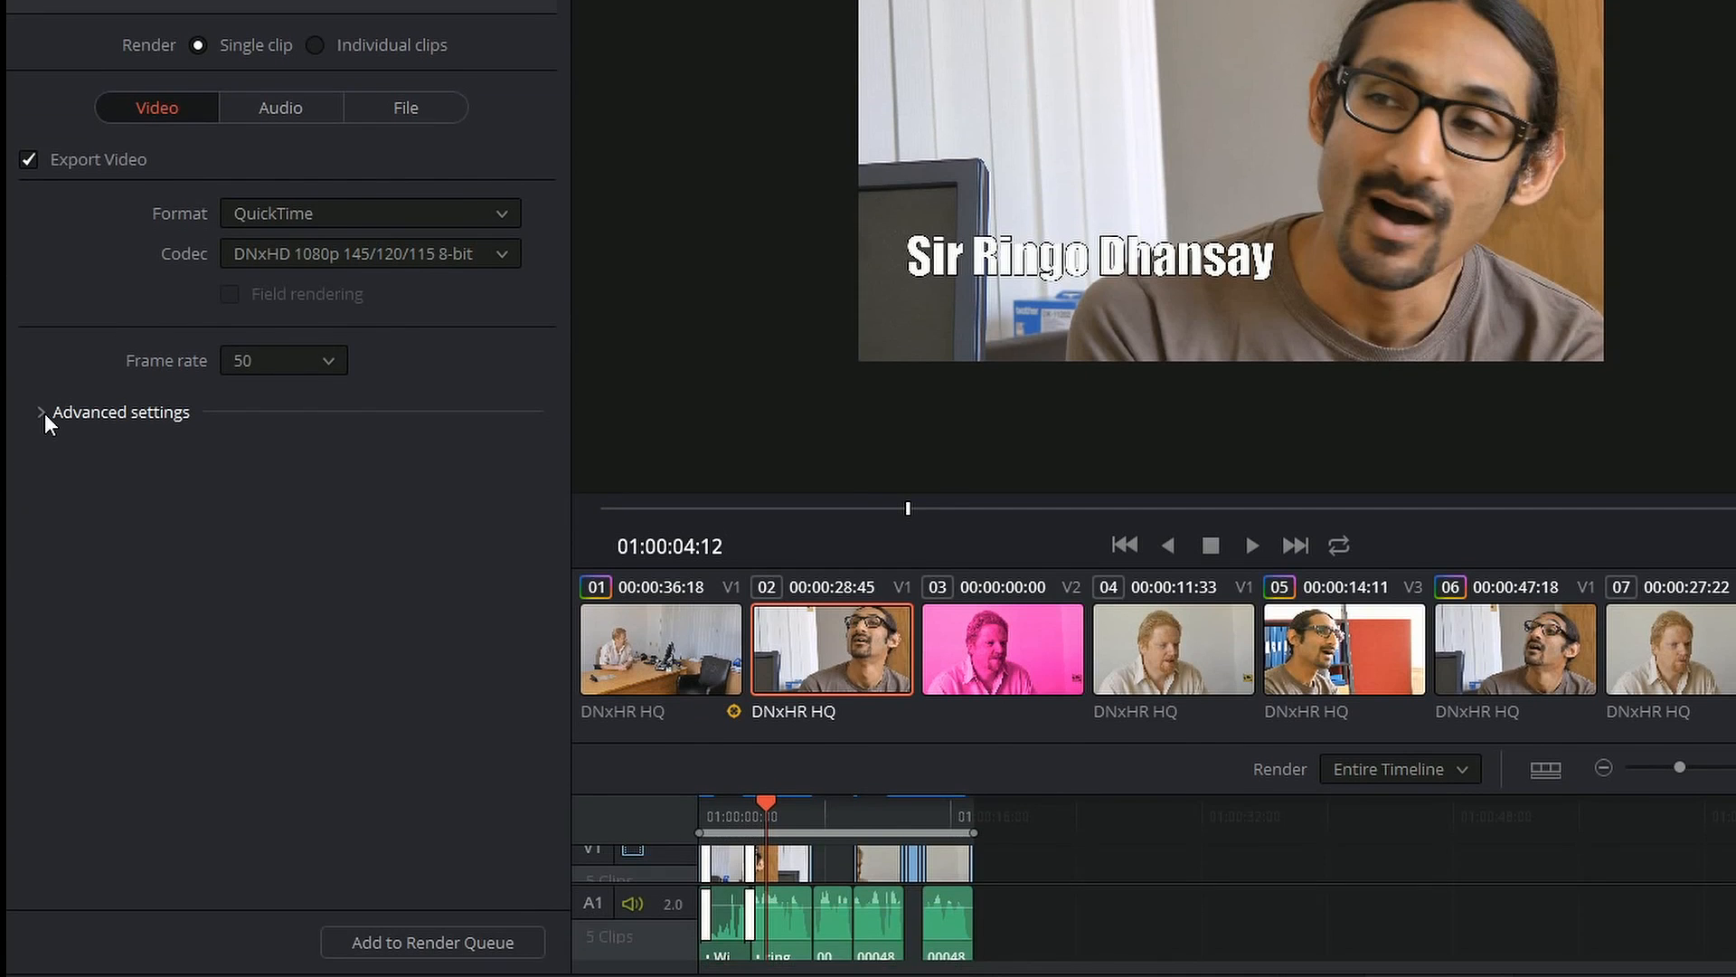
pyautogui.click(41, 640)
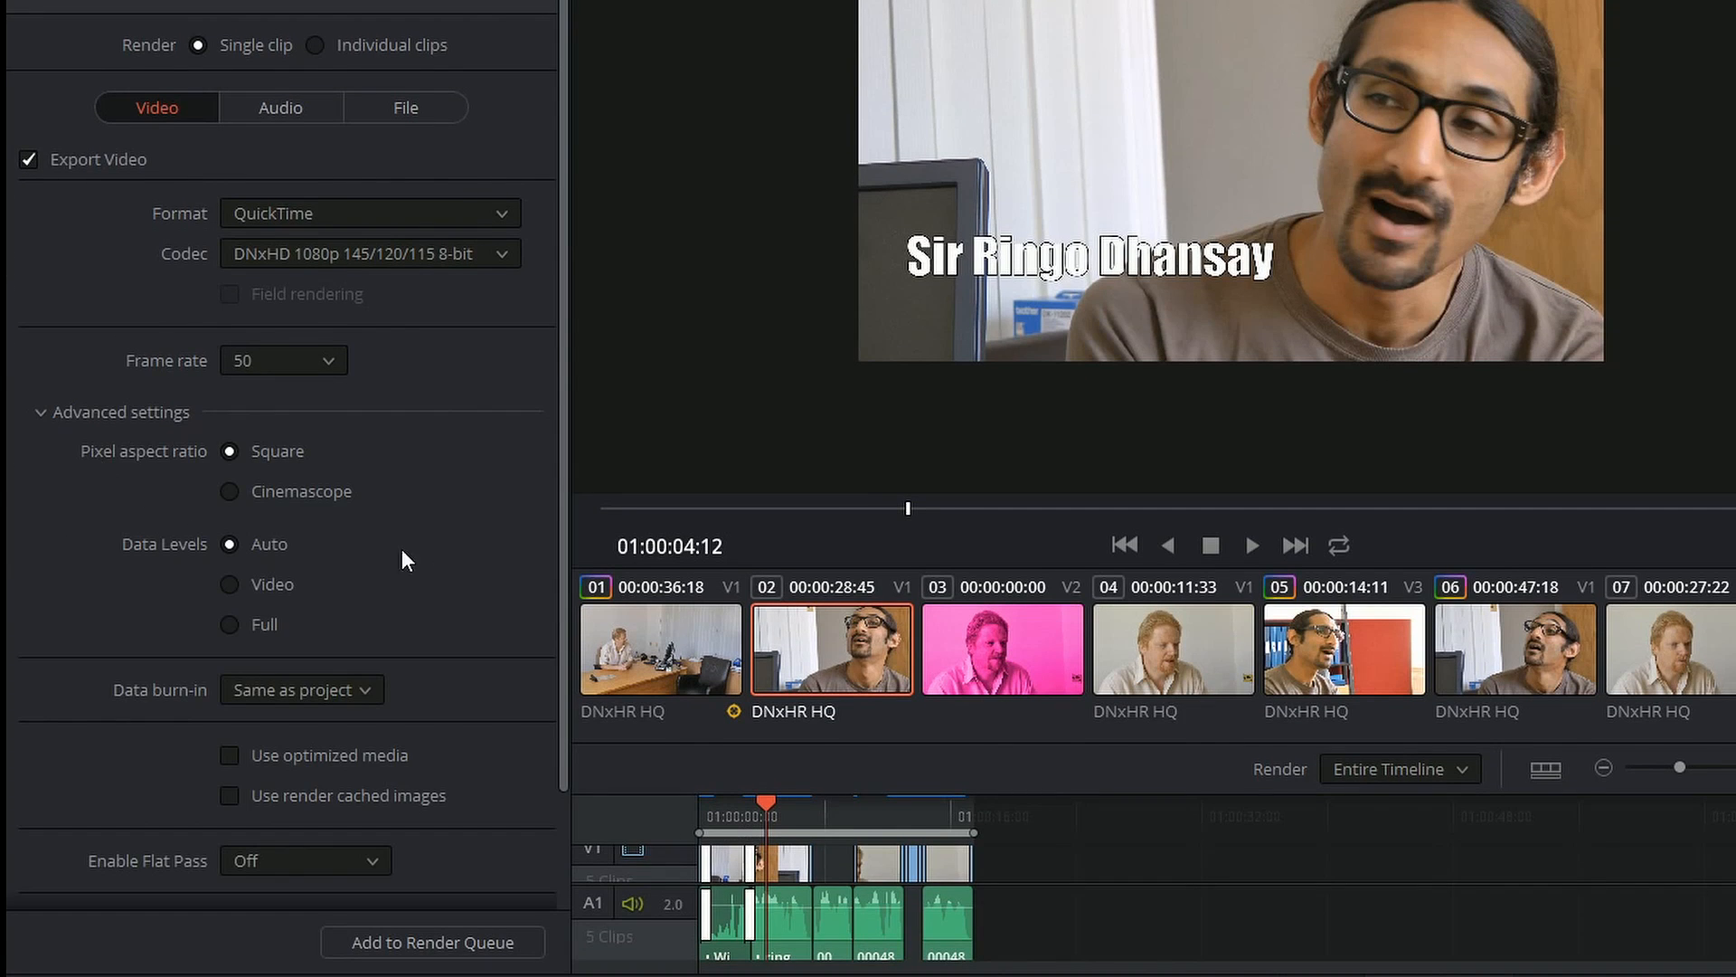
pyautogui.scroll(-3, 401, 549)
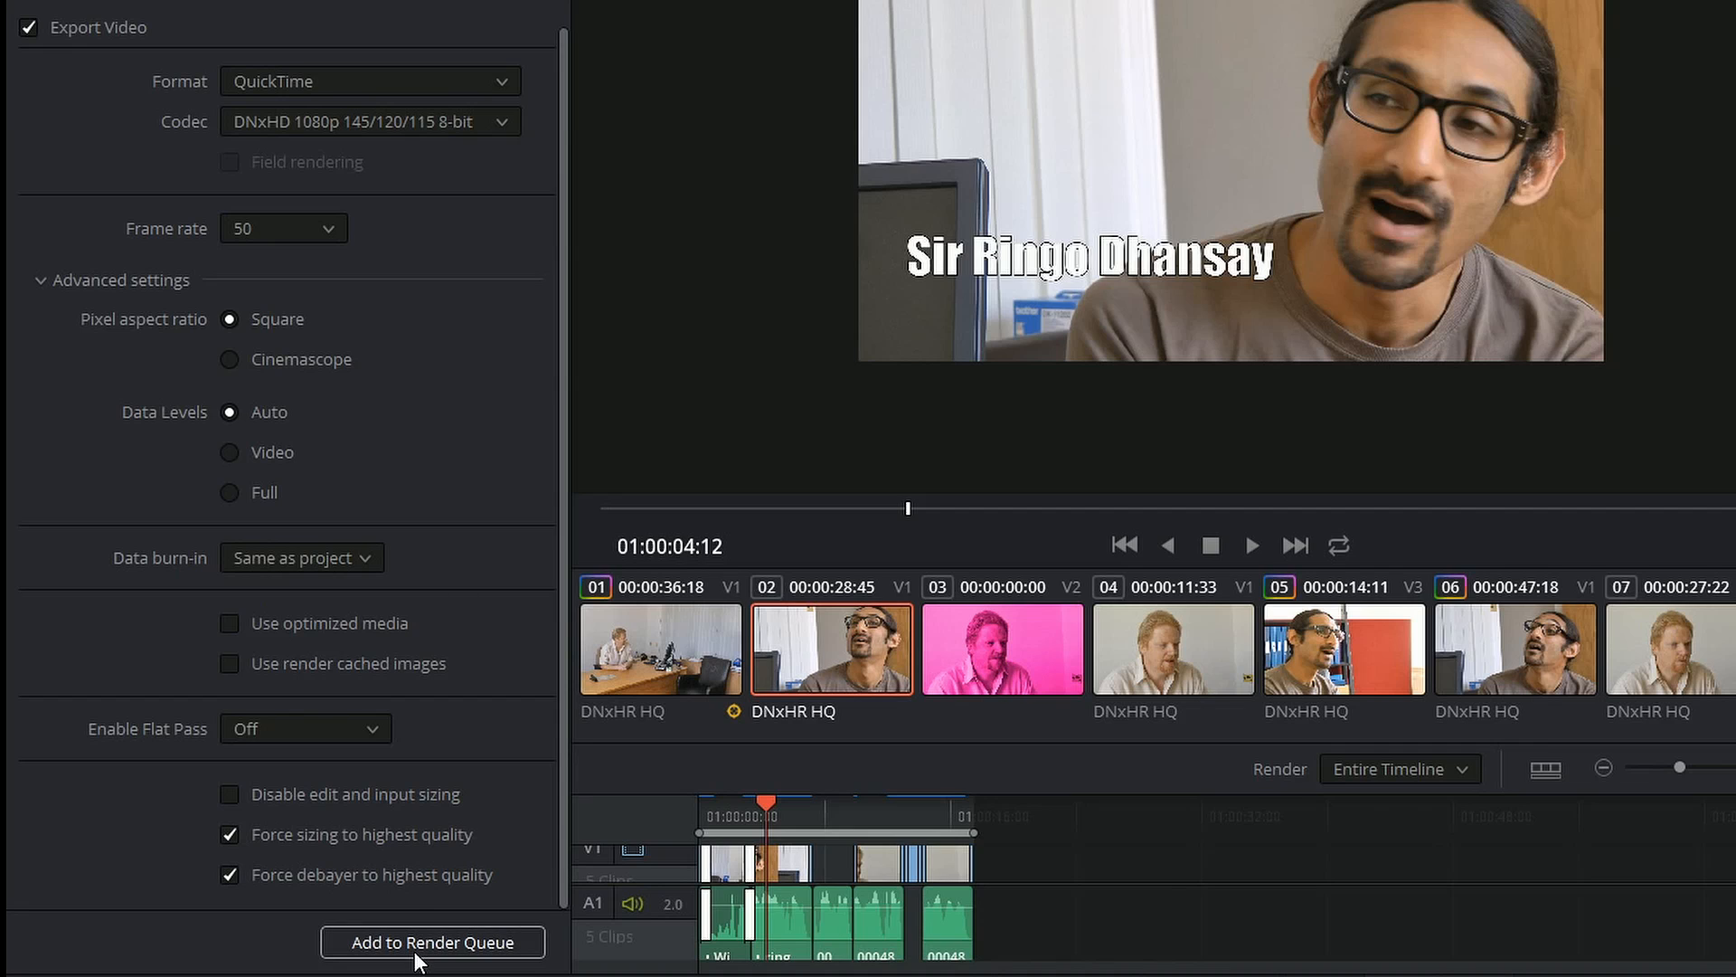
pyautogui.scroll(3, 403, 311)
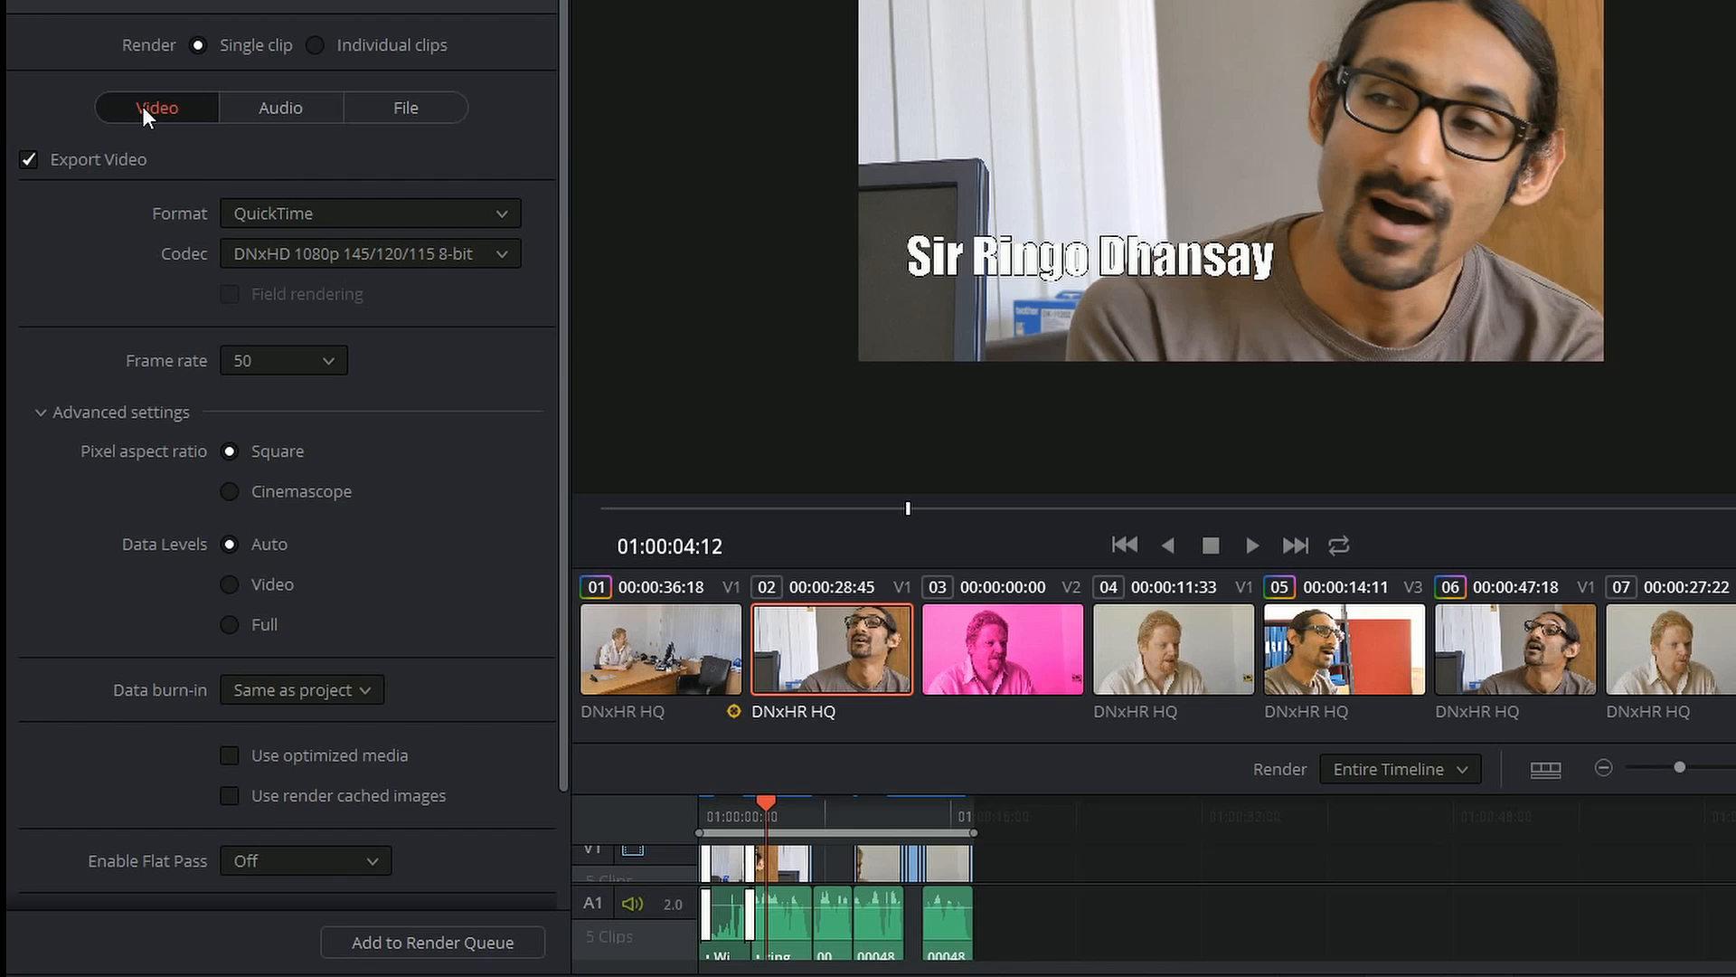
# Step: Look through the audio and file settings, trying timeline-name filenames and individual-clips rendering before restoring a custom name and single clip
pyautogui.click(275, 104)
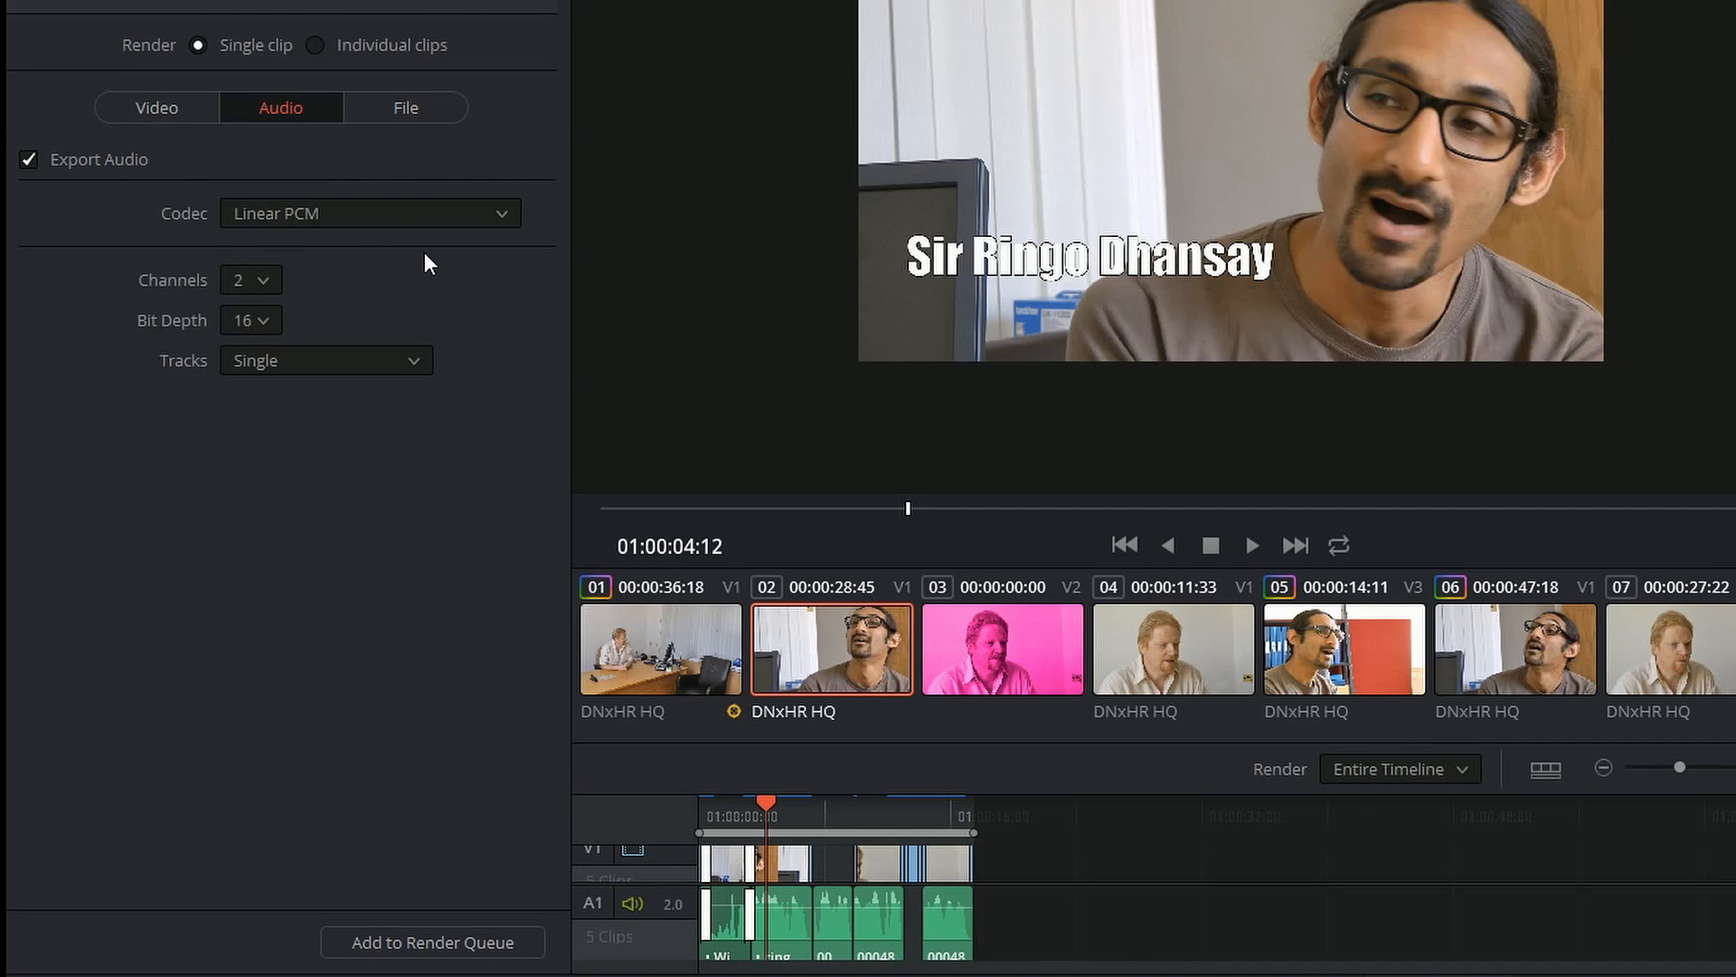
pyautogui.click(404, 109)
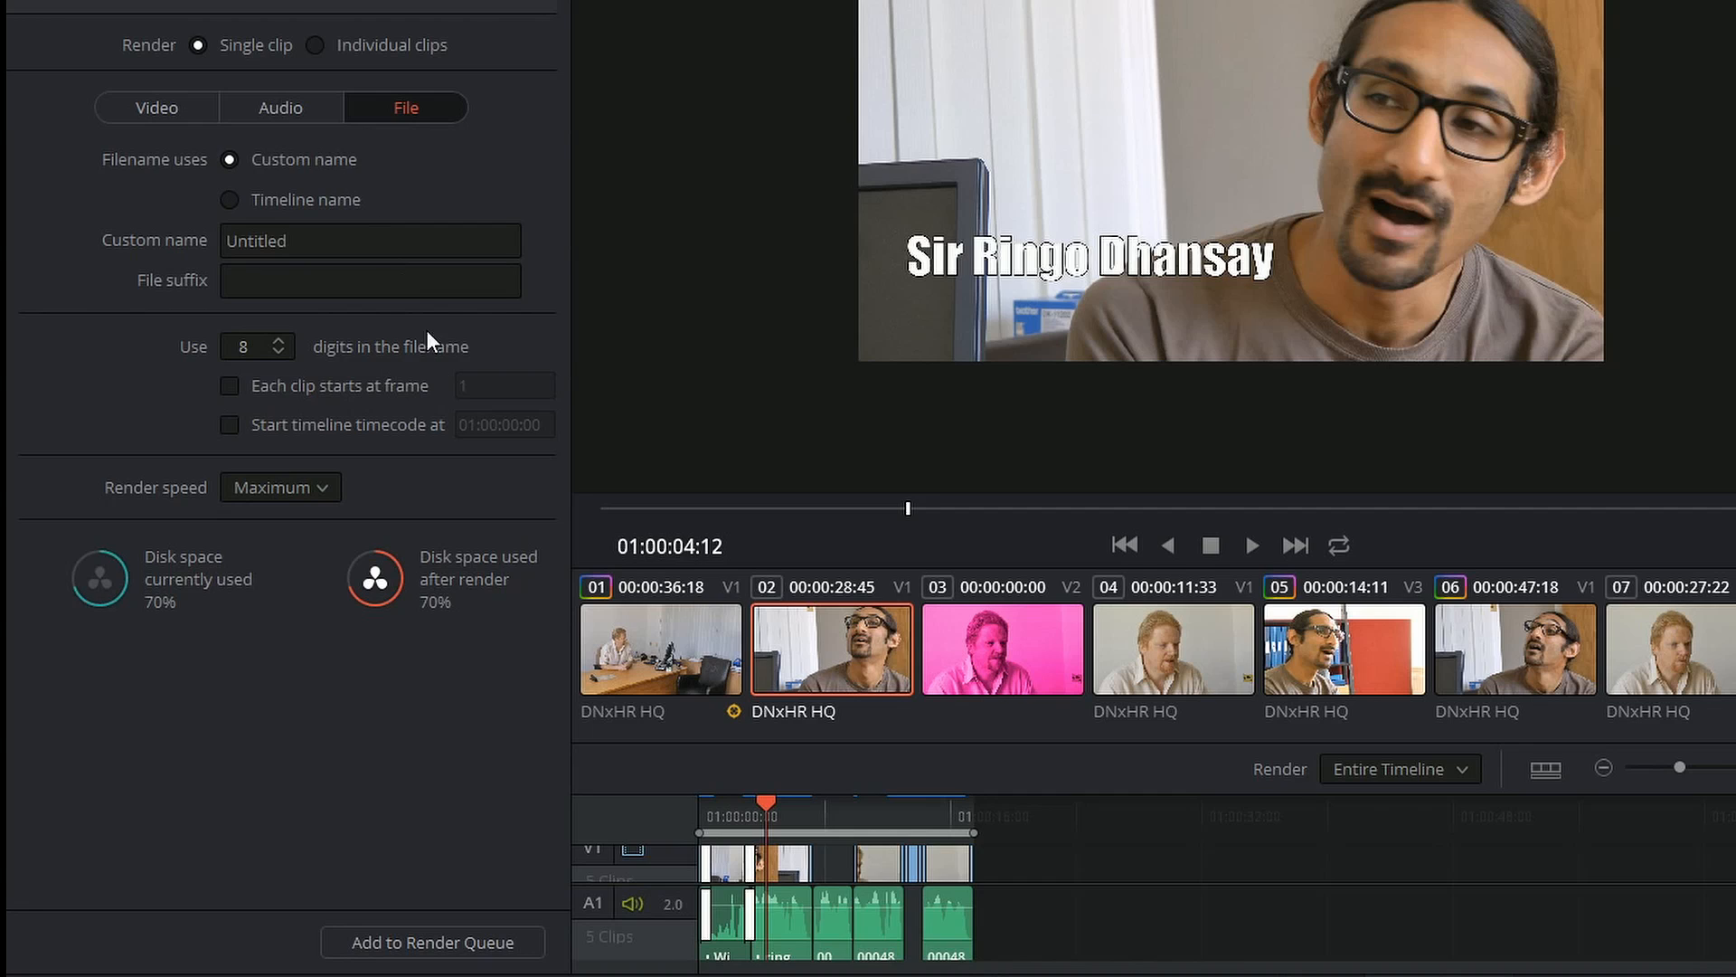
pyautogui.click(228, 200)
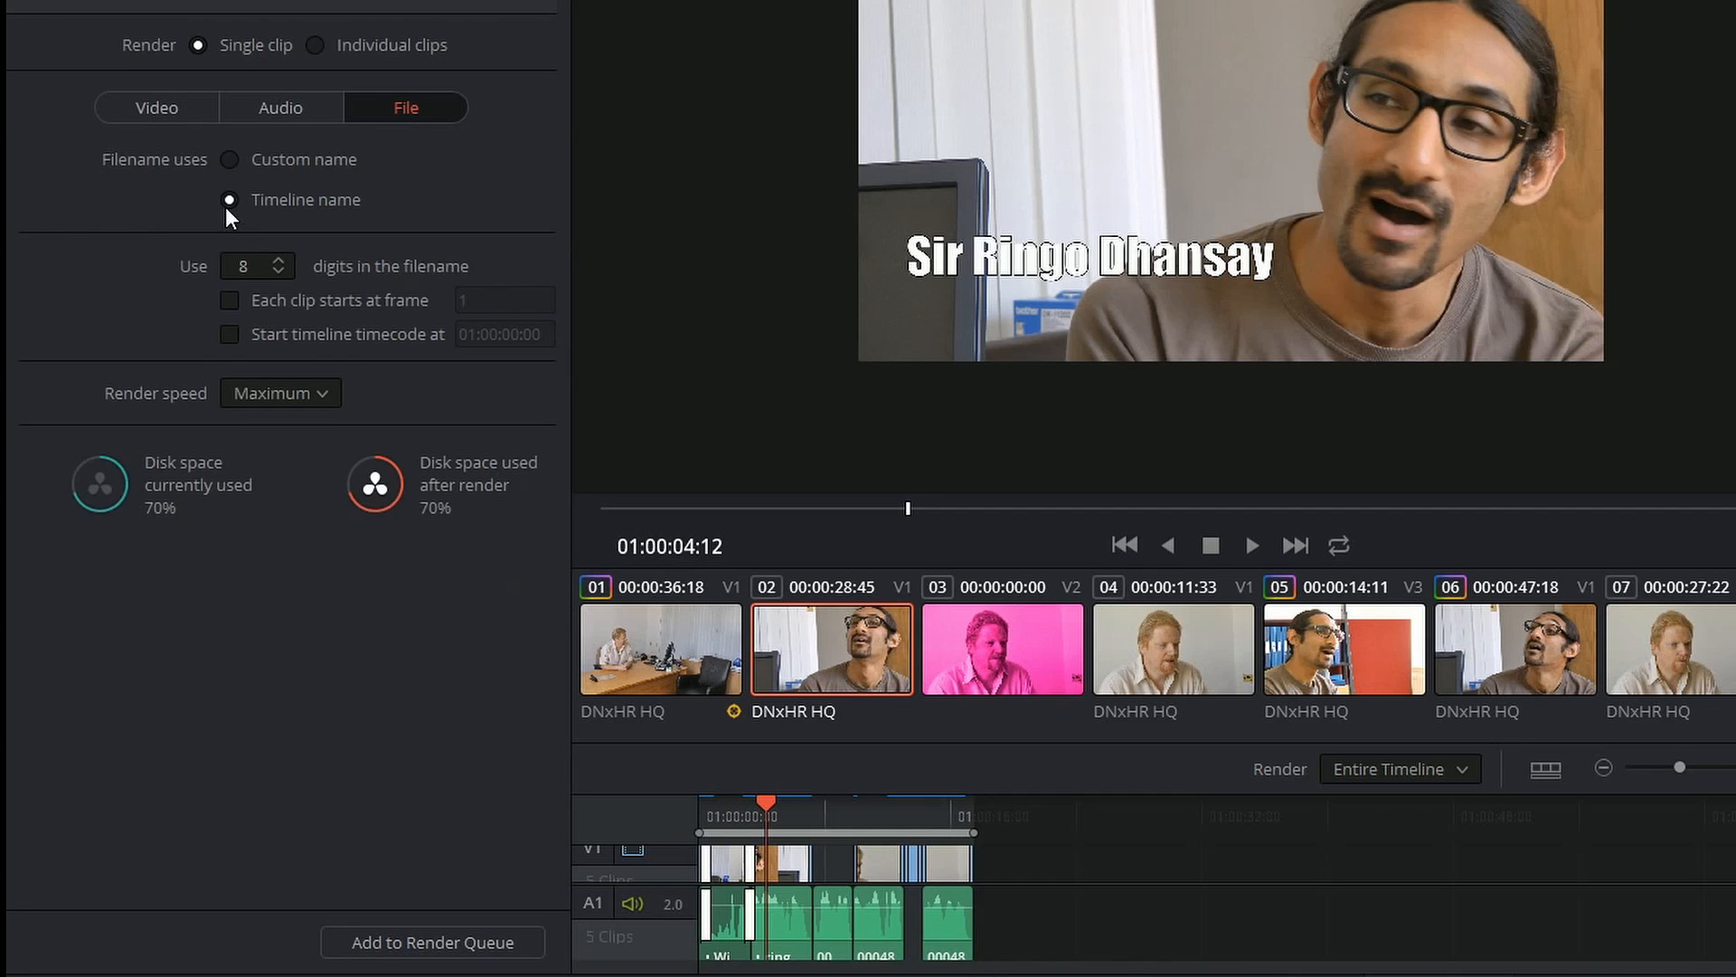
pyautogui.click(231, 161)
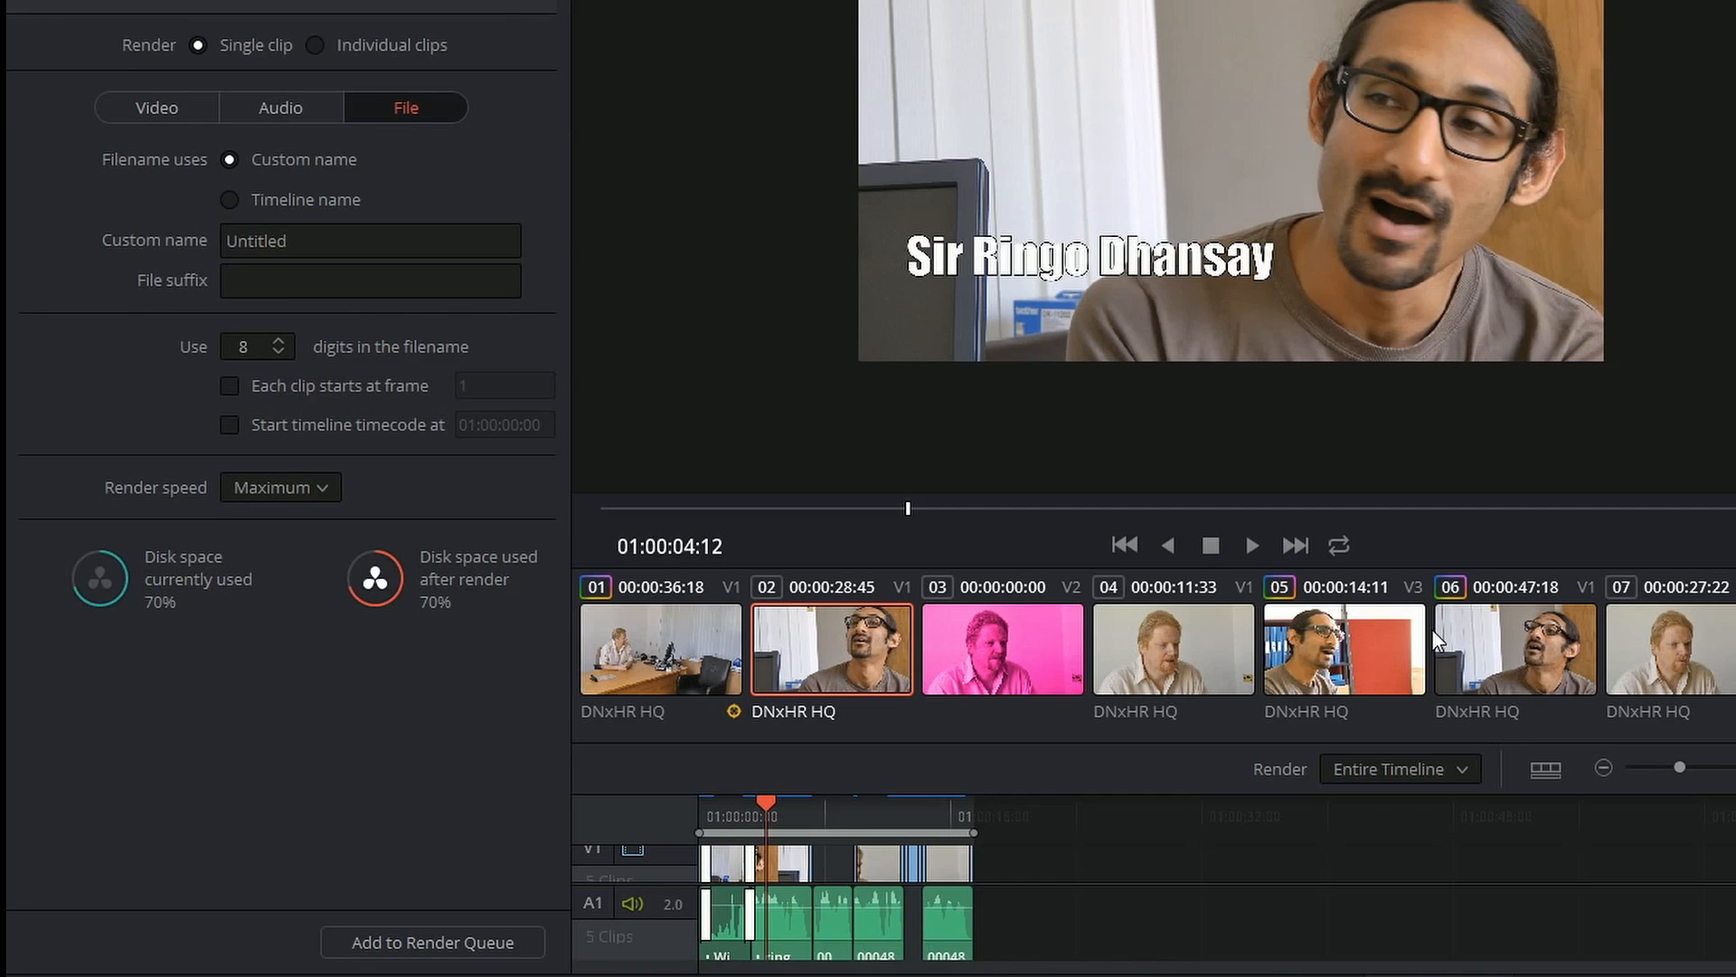
pyautogui.click(315, 45)
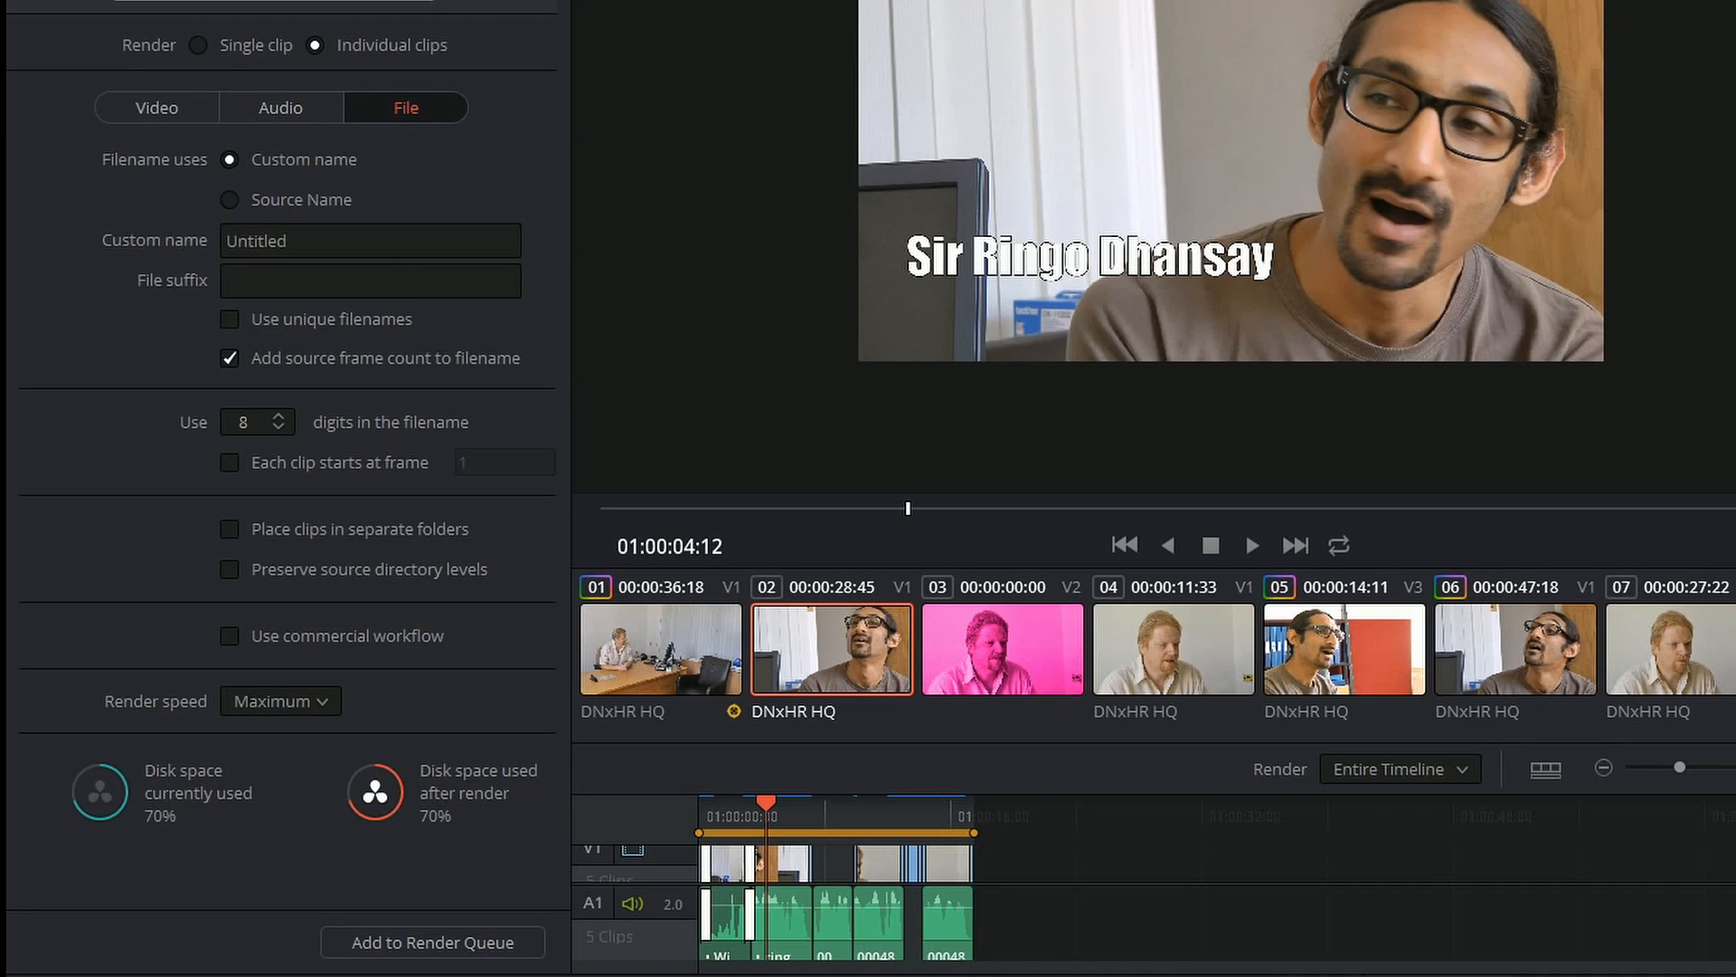
pyautogui.click(196, 45)
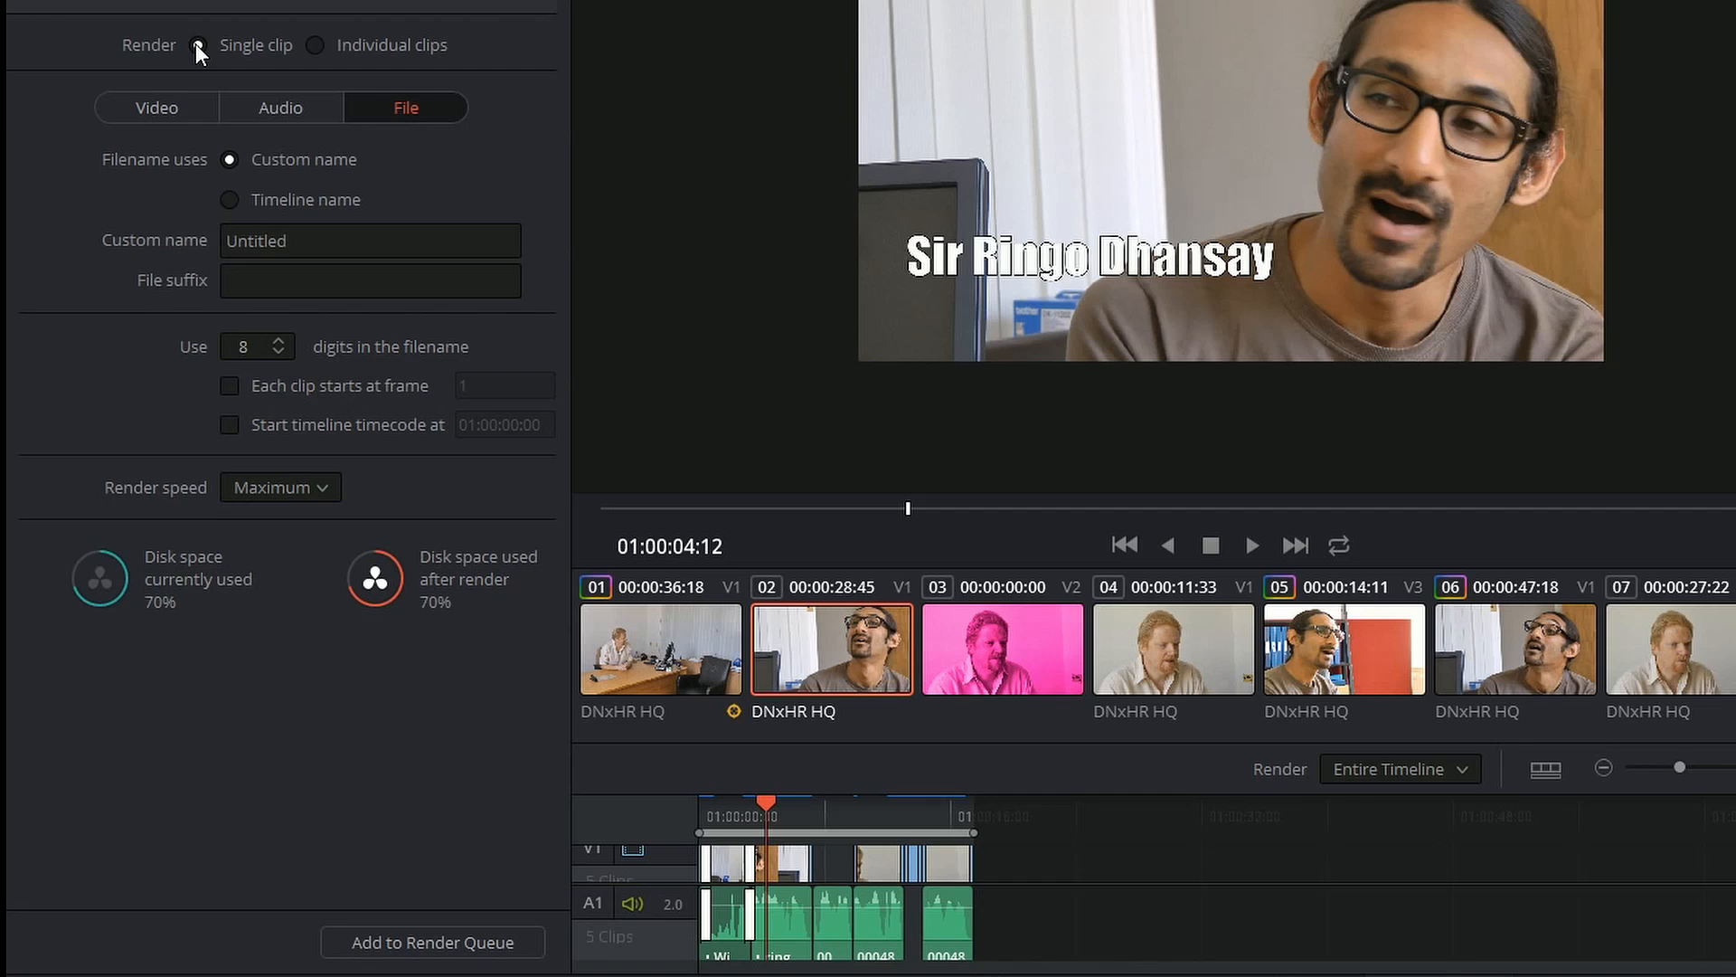
# Step: Add the QuickTime export to the render queue, and add a second job with the format set to AVI
pyautogui.click(376, 932)
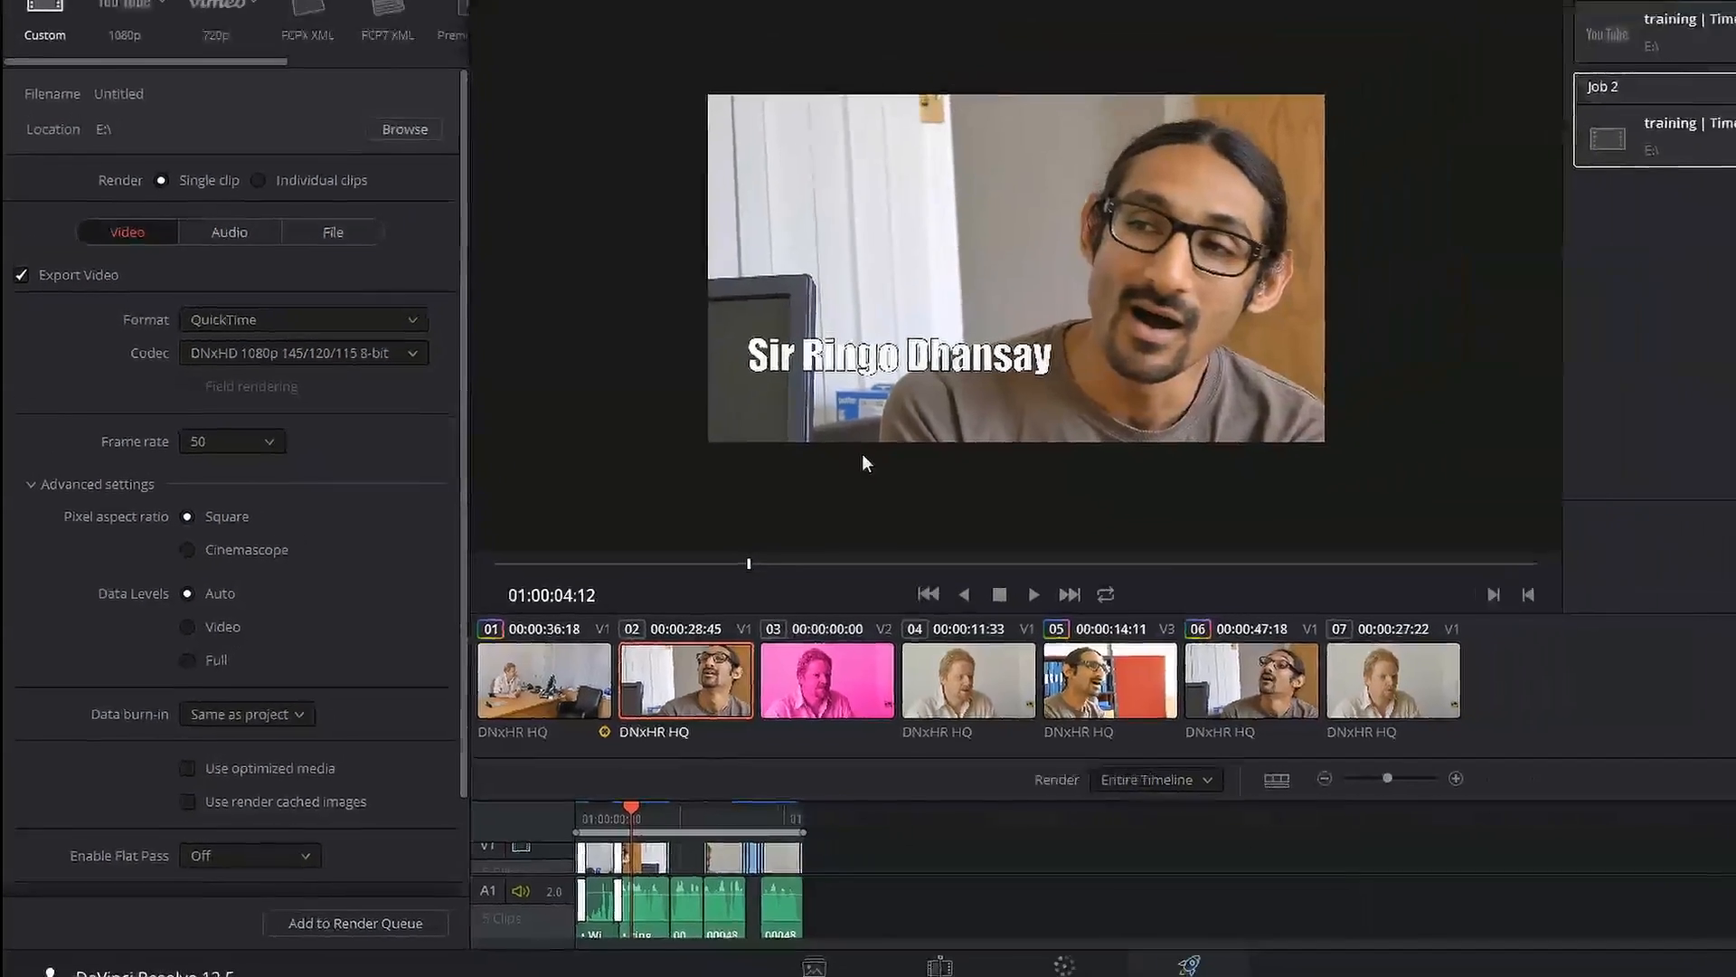
pyautogui.click(280, 359)
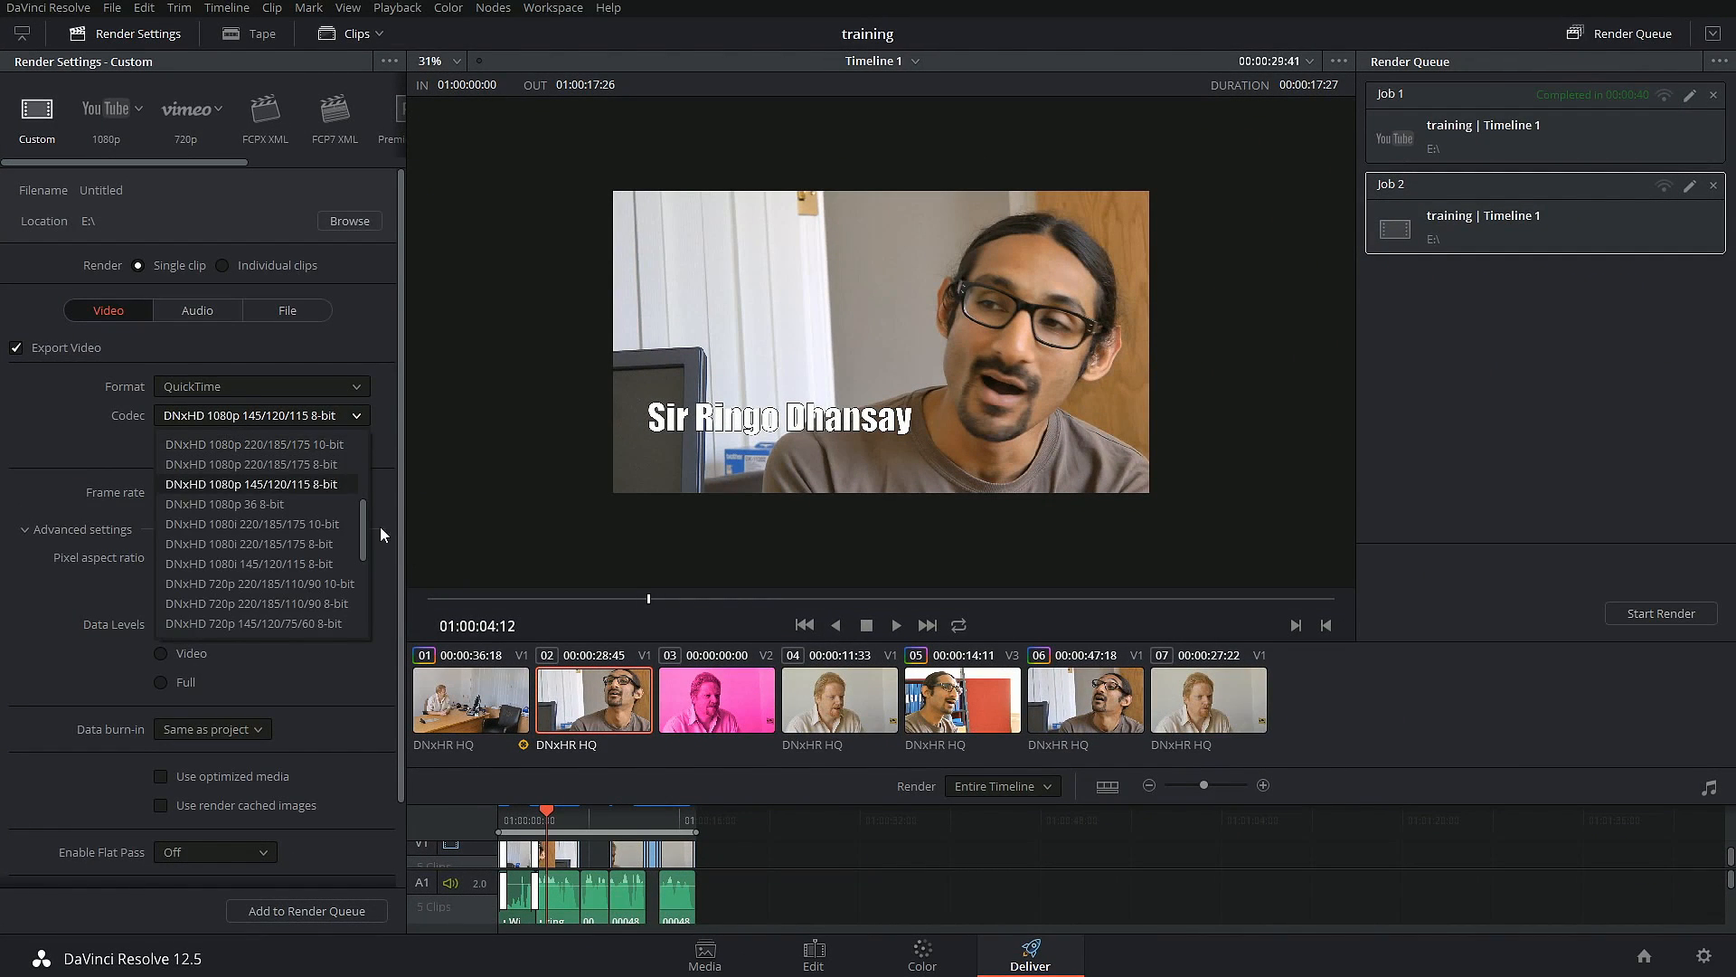
pyautogui.click(317, 391)
pyautogui.click(237, 412)
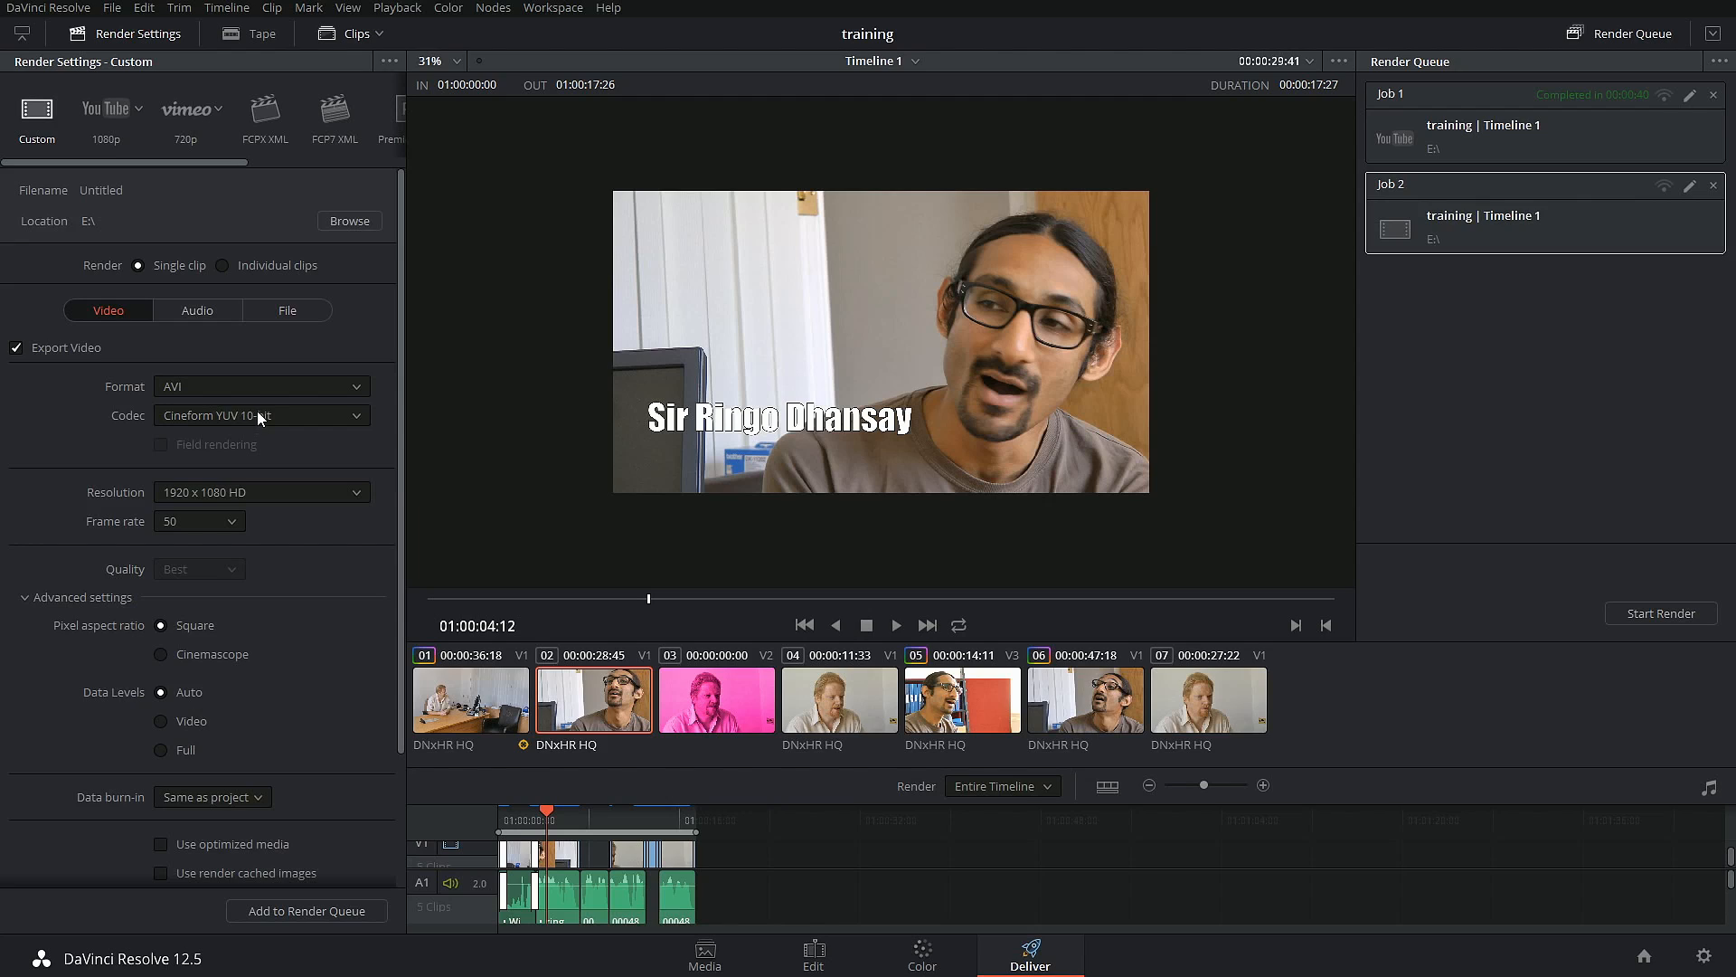
pyautogui.click(282, 911)
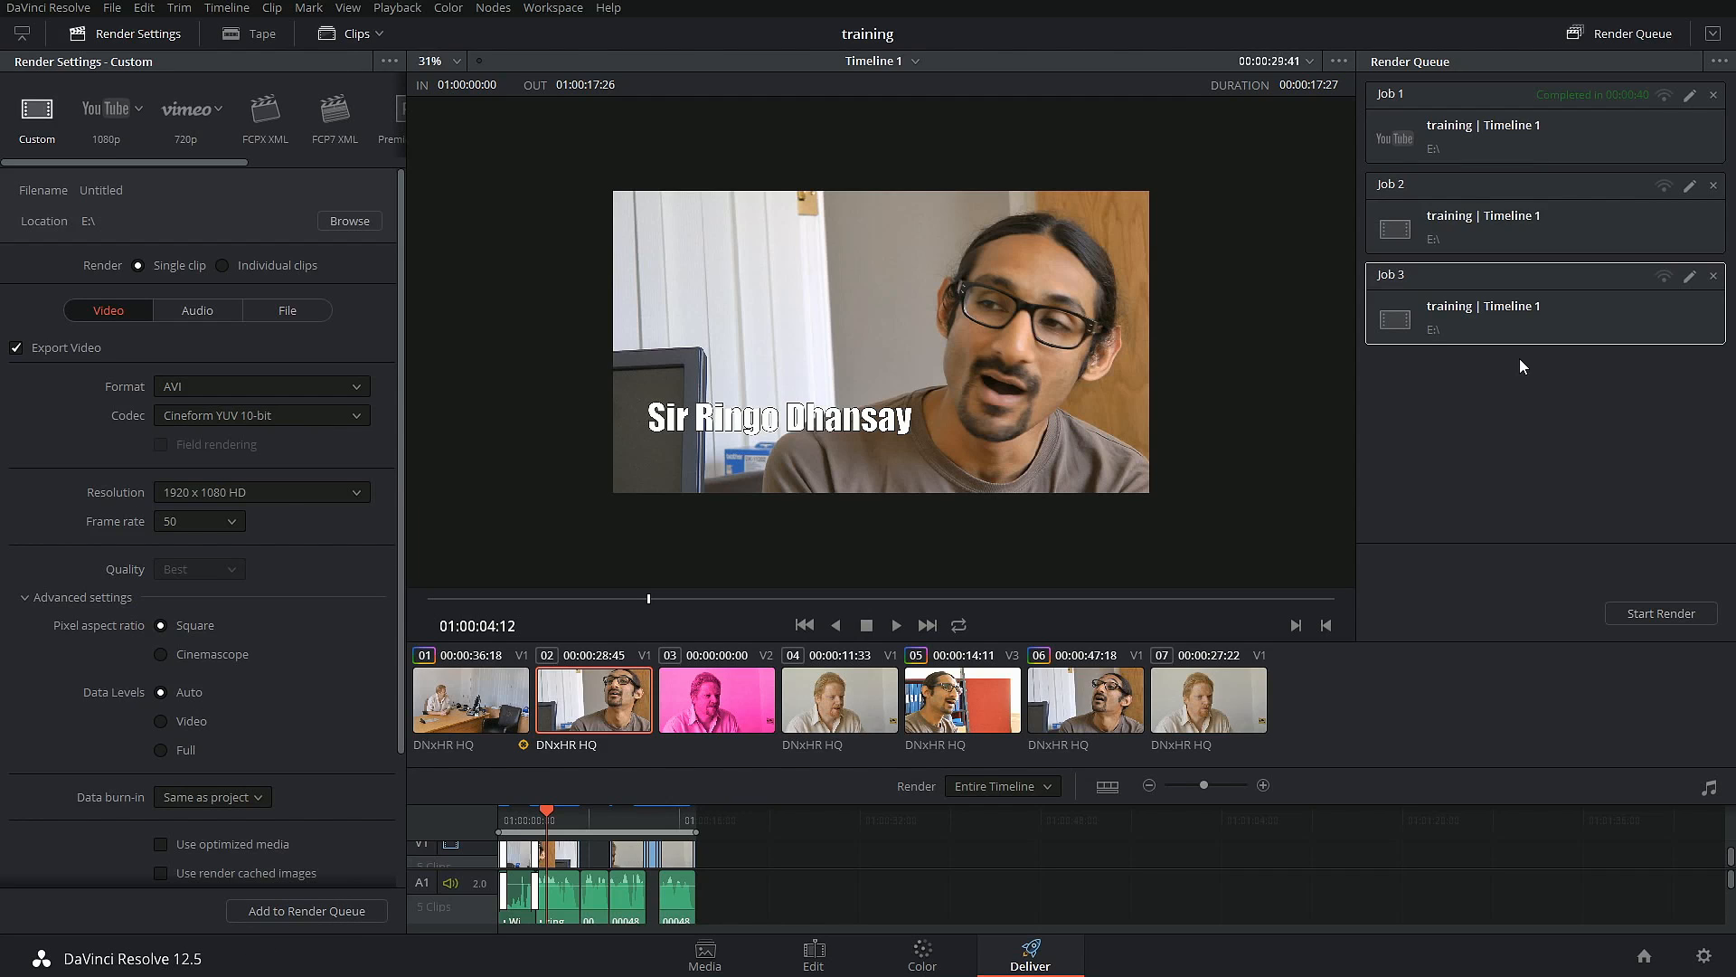
# Step: Remove the completed YouTube job from the render queue and start rendering the two remaining custom jobs together
pyautogui.click(1713, 95)
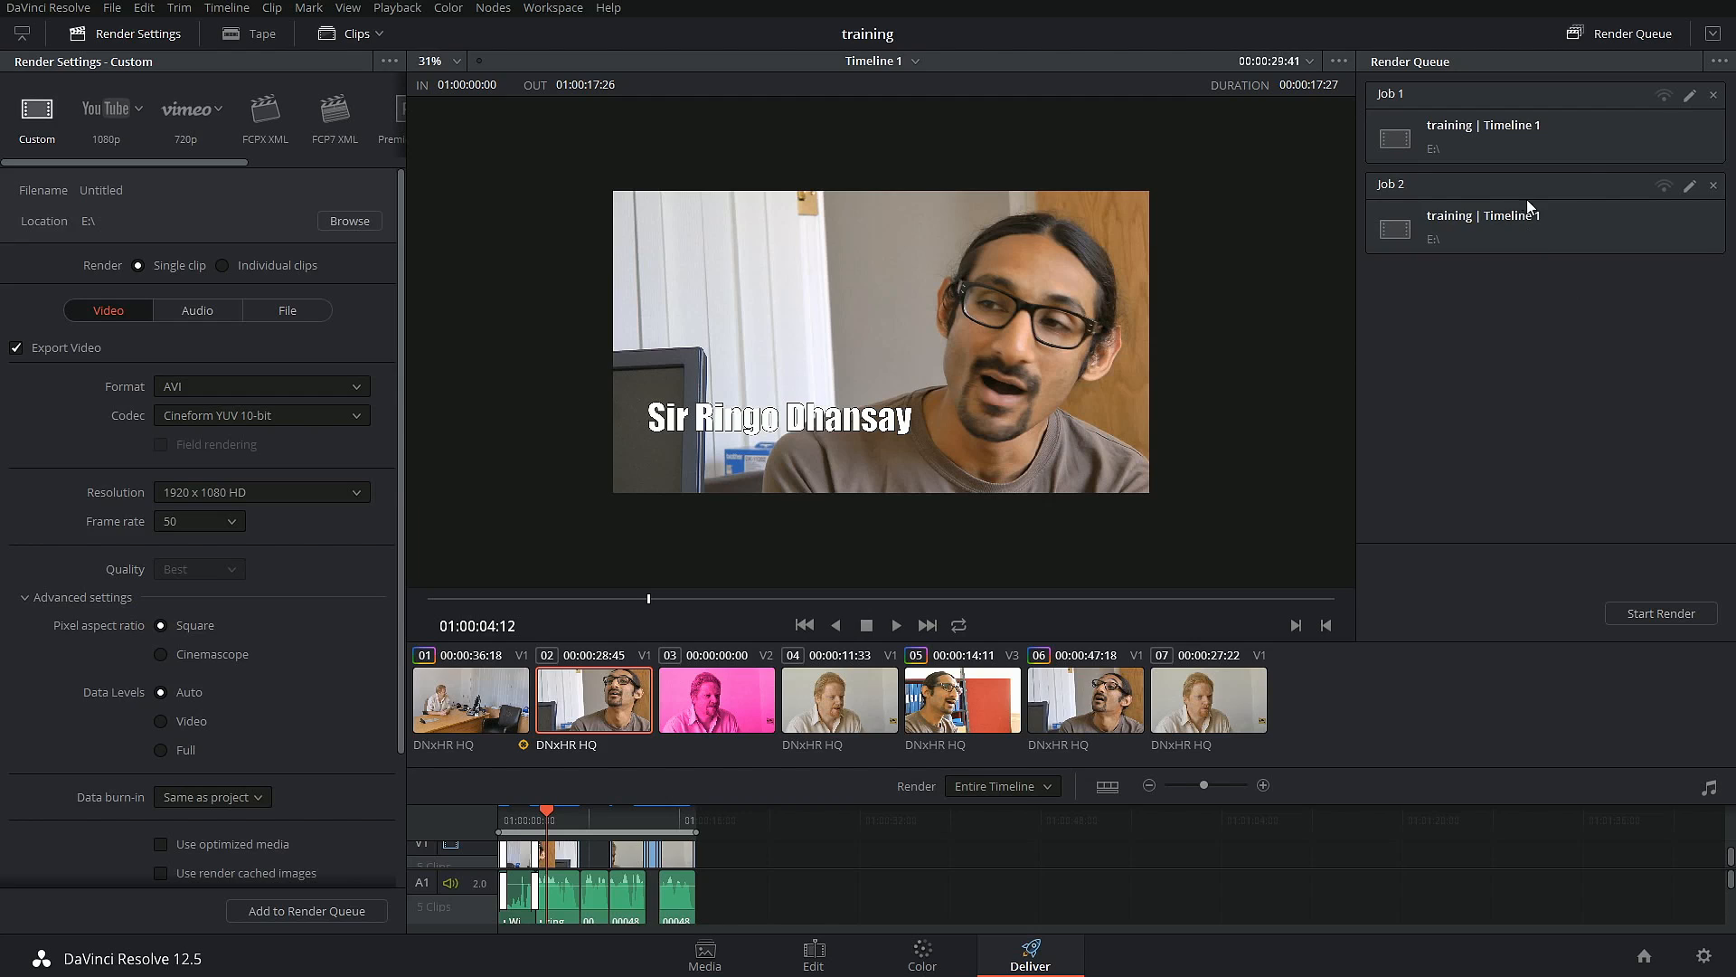
pyautogui.click(1560, 99)
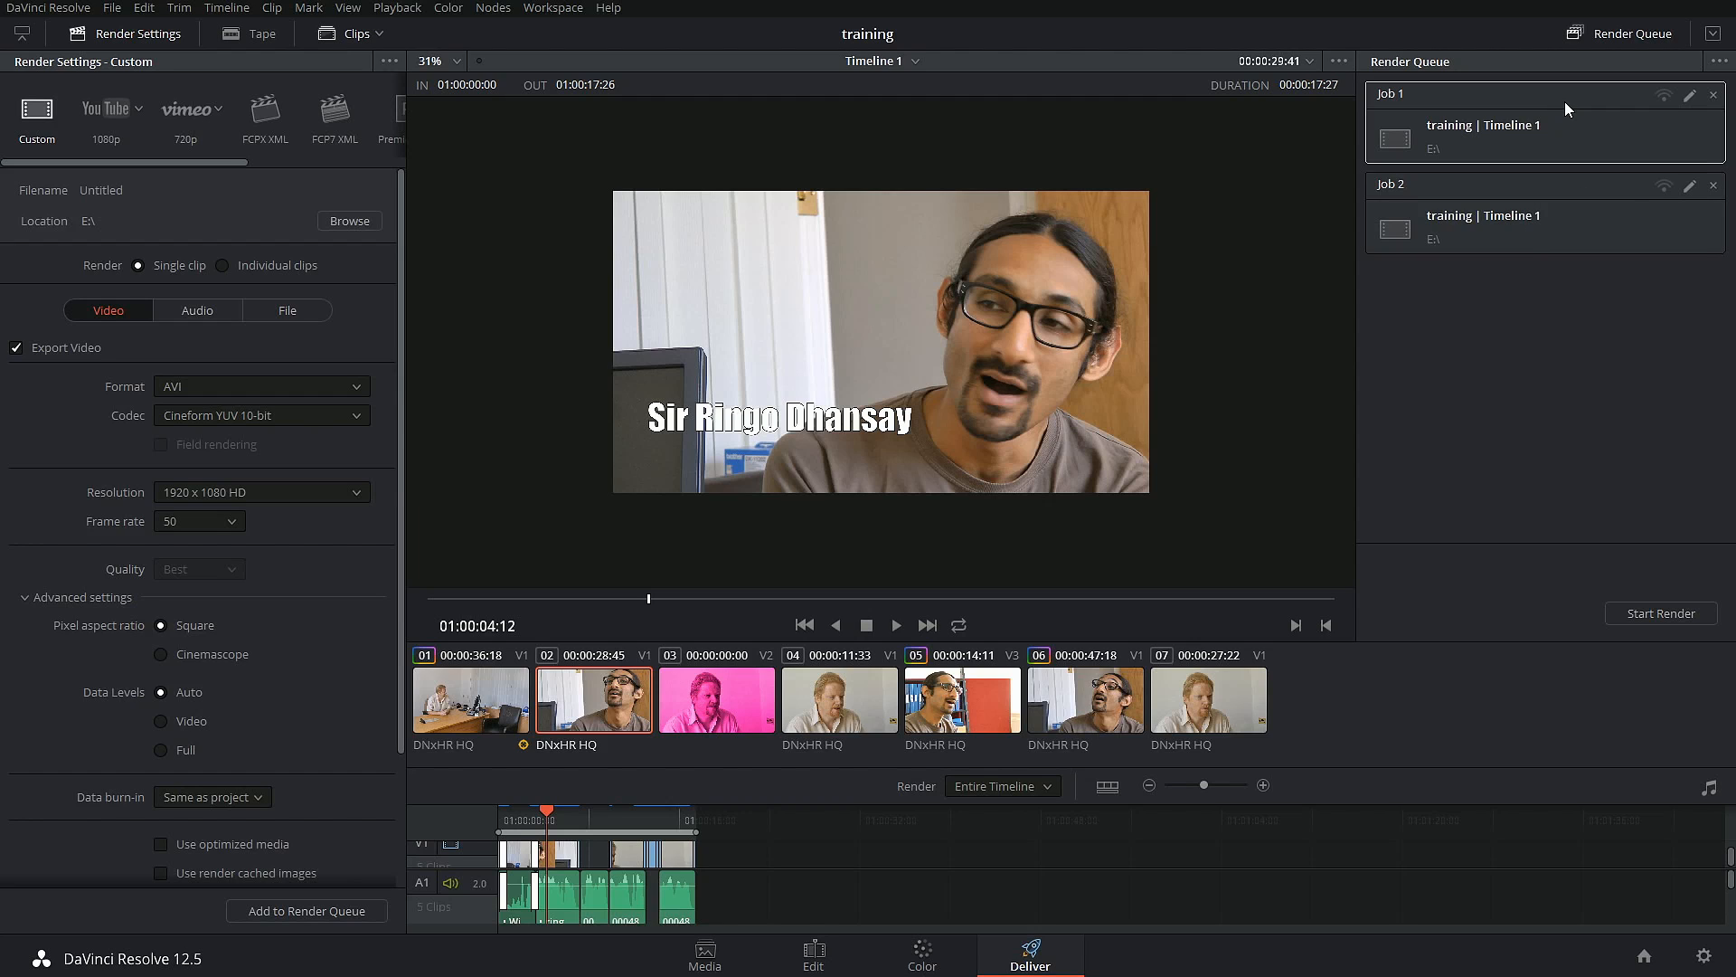
pyautogui.keyDown('ctrl'); pyautogui.click(1561, 190); pyautogui.keyUp('ctrl')
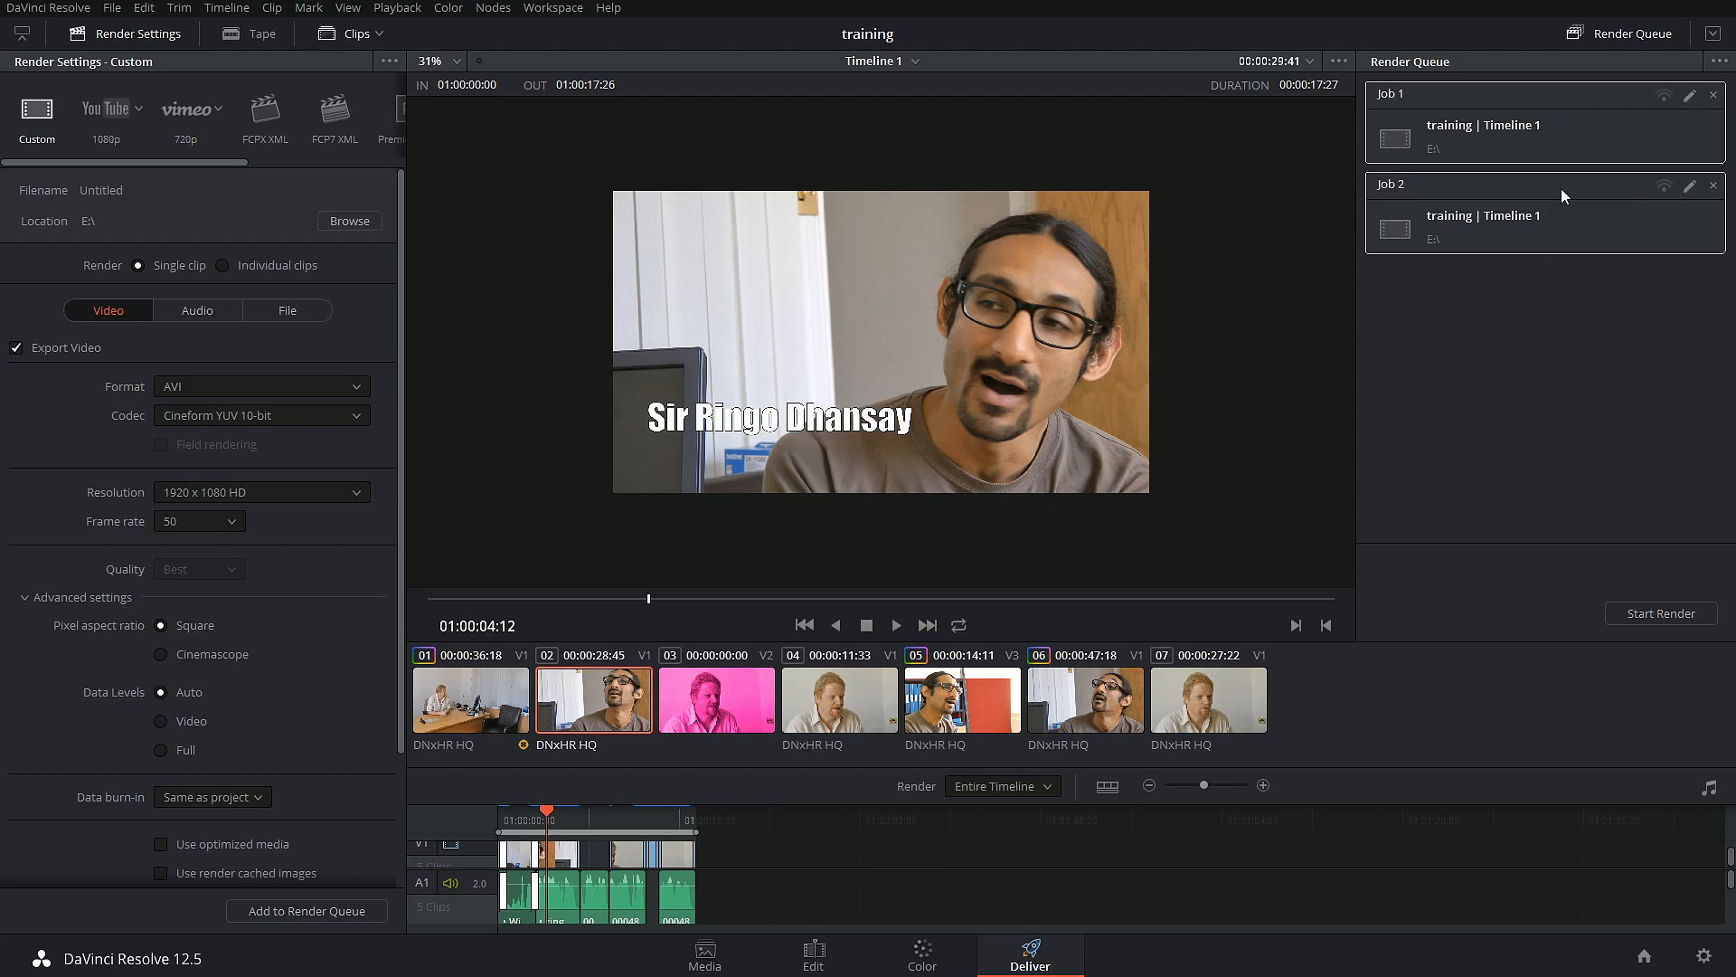
pyautogui.click(1645, 617)
pyautogui.click(1523, 179)
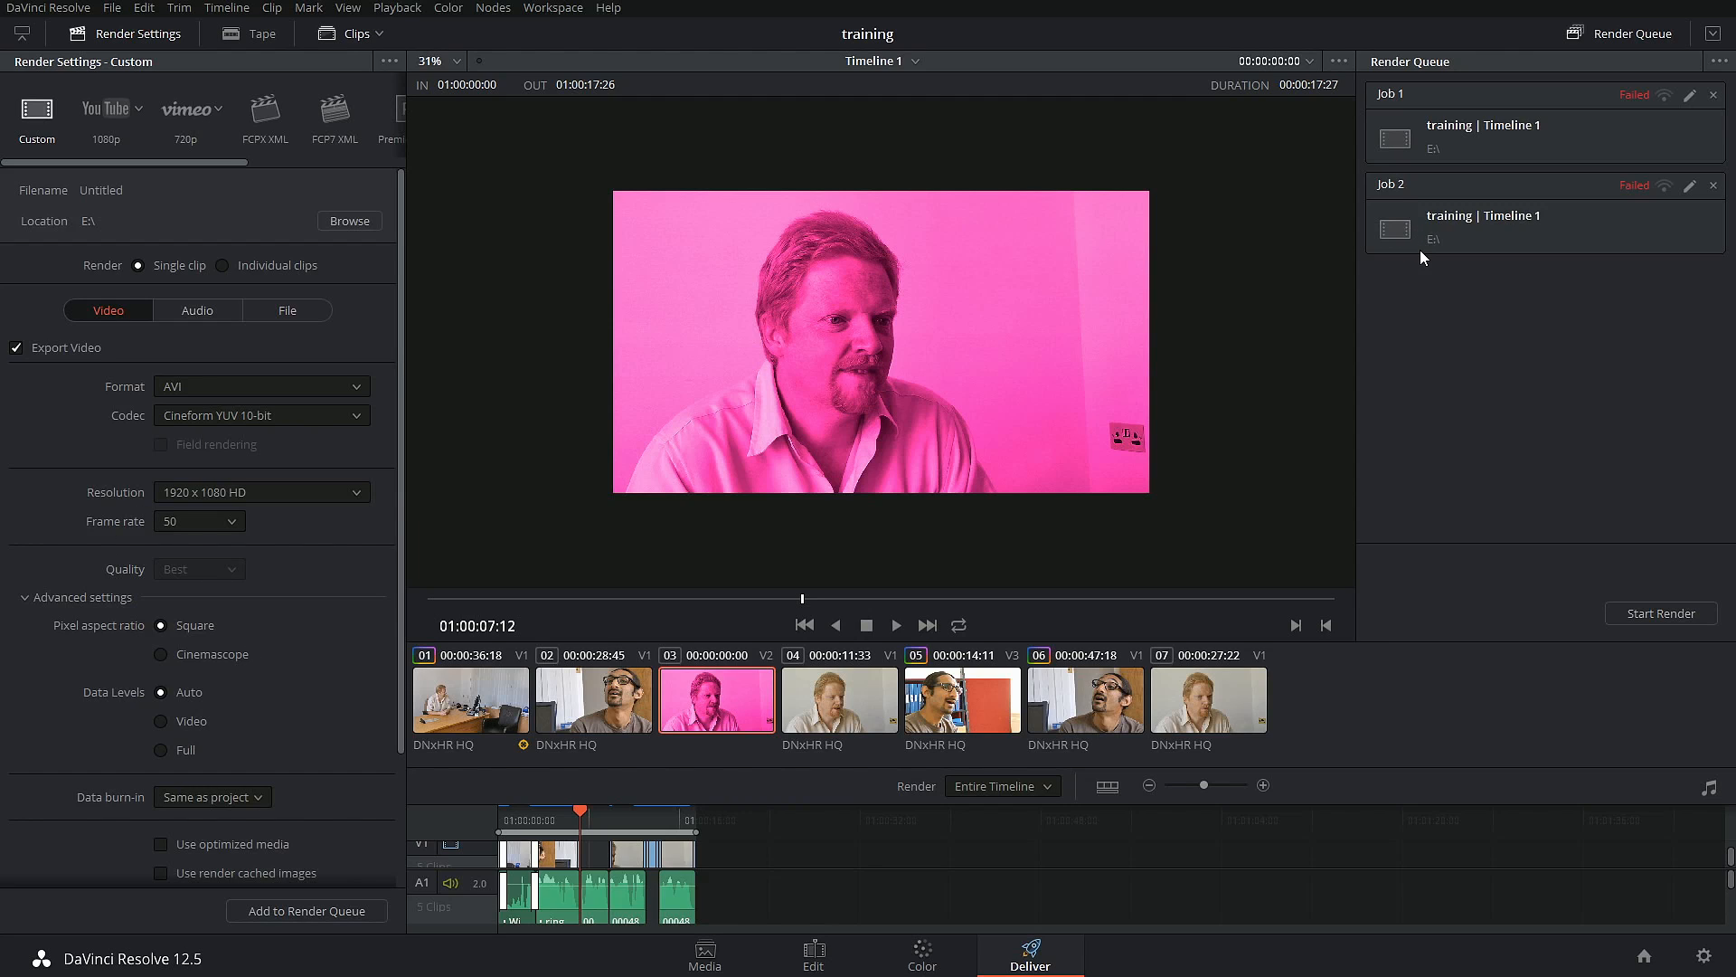
# Step: On the Edit page, mark an in point at 01:00:02:41 and an out point at 01:00:10:05 on the timeline
pyautogui.click(814, 953)
pyautogui.moveTo(974, 525); pyautogui.dragTo(716, 519)
pyautogui.press('i')
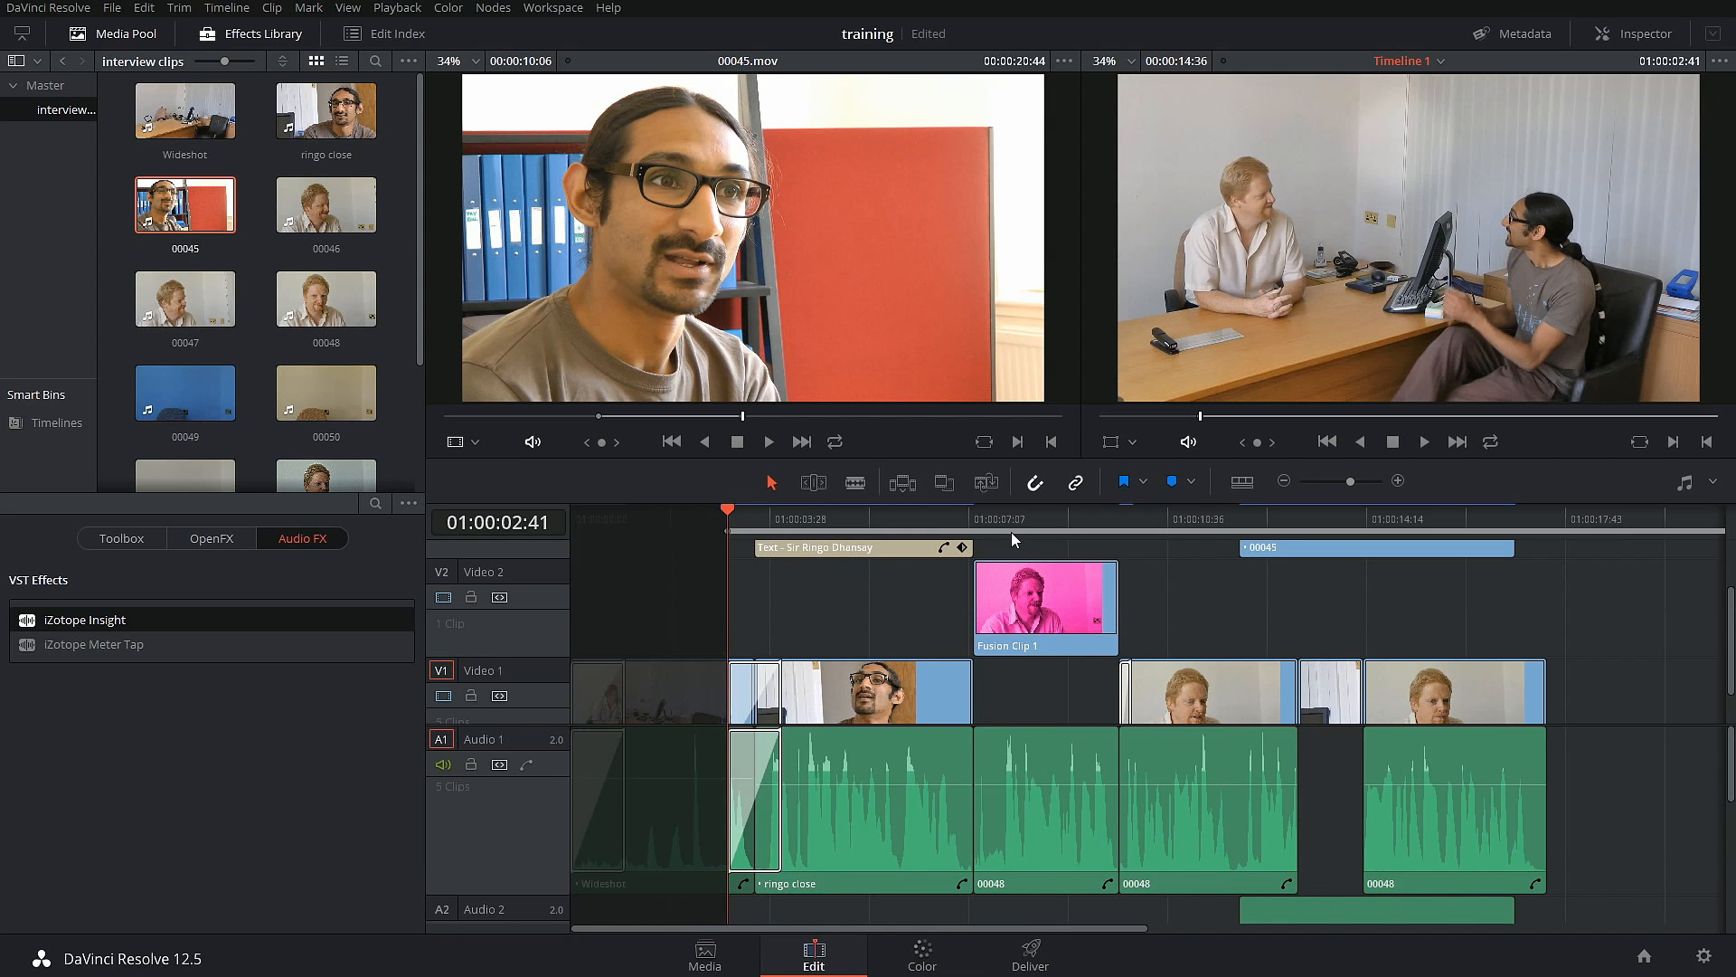
pyautogui.press('o')
pyautogui.click(1133, 517)
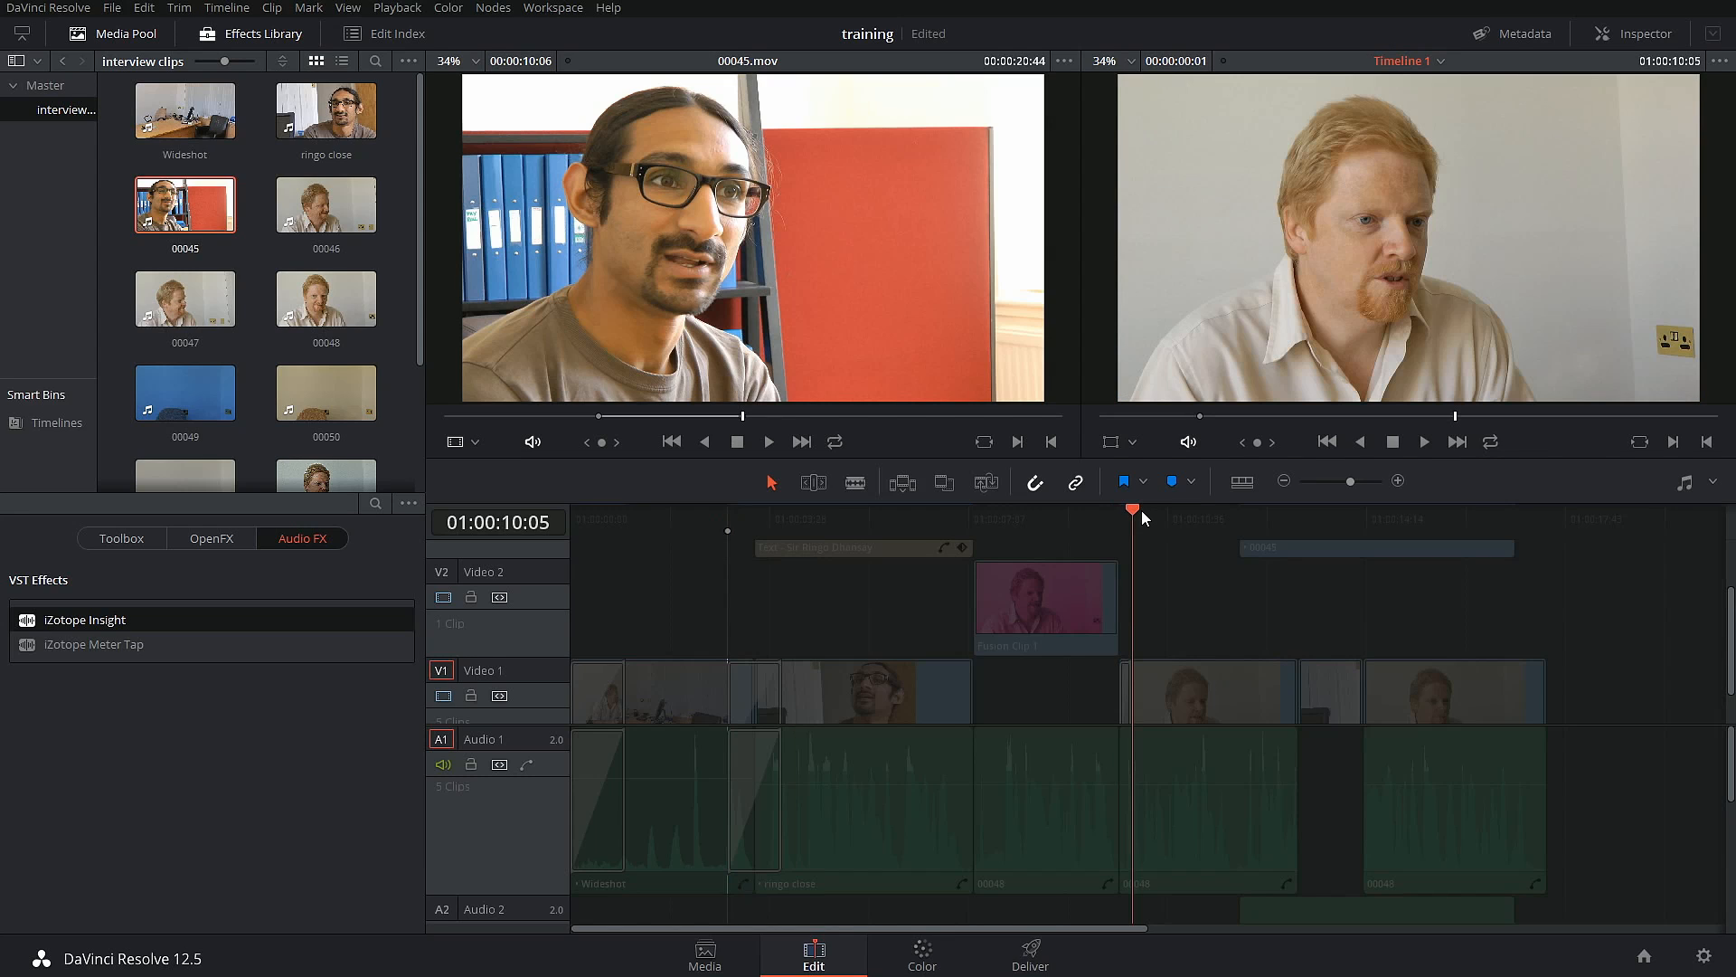
pyautogui.press('o')
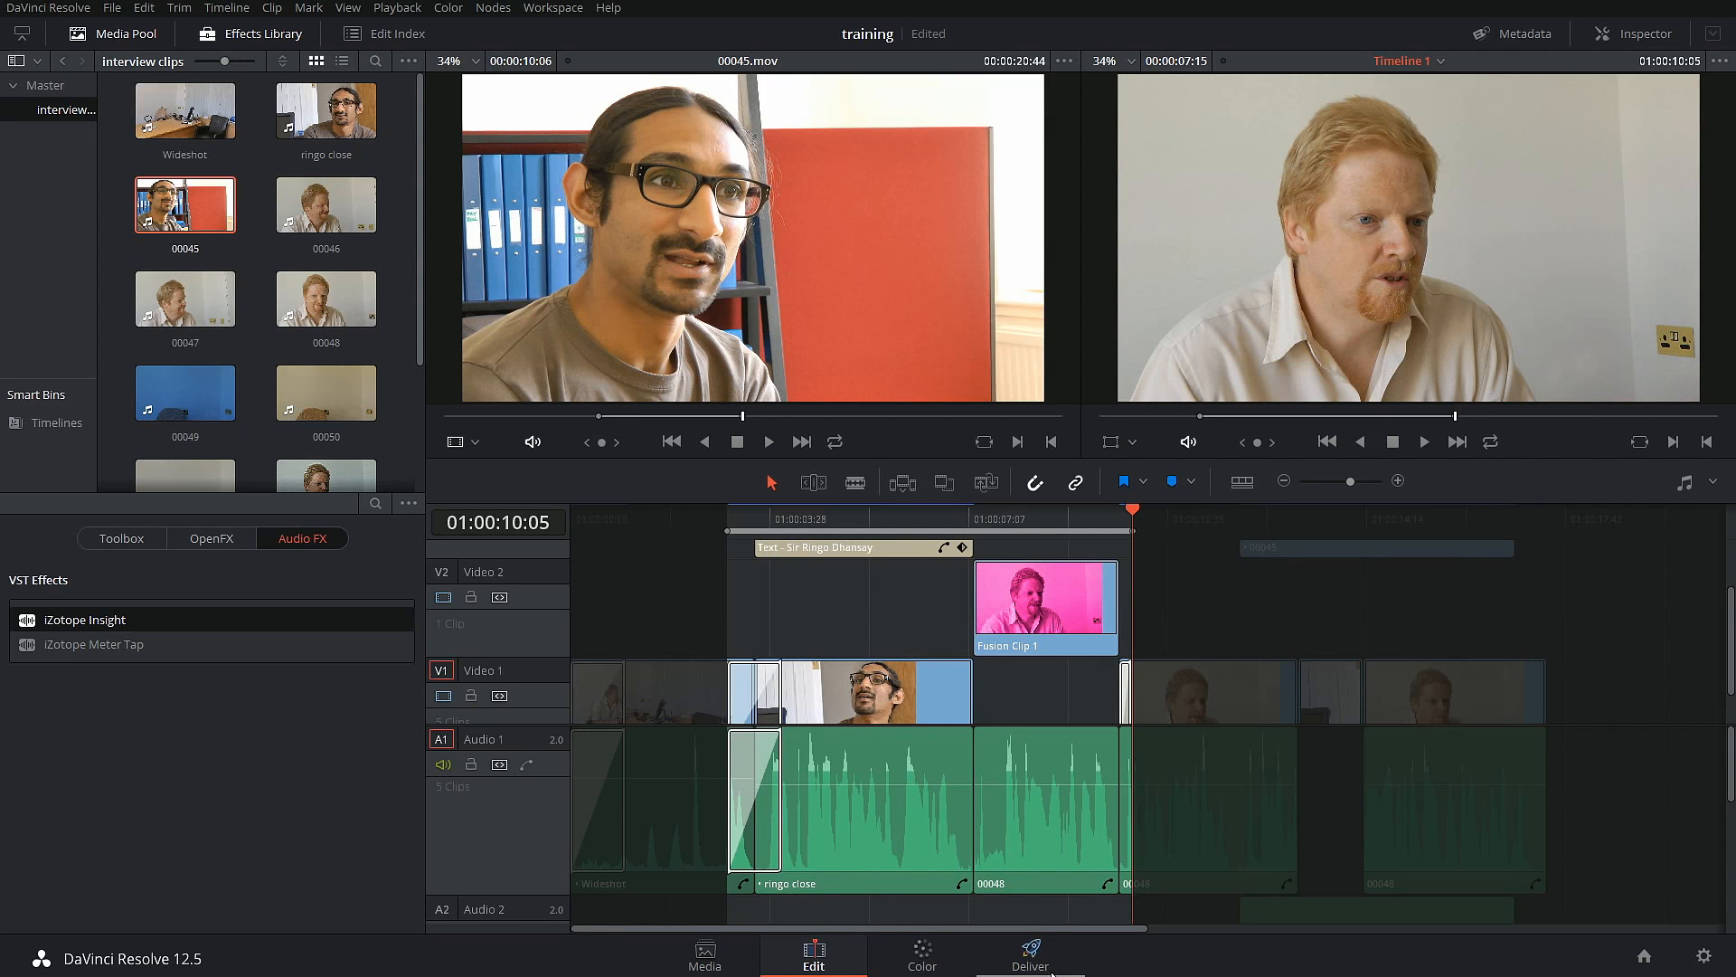
# Step: Return to the Deliver page, save the project and set the render range to In/Out Range
pyautogui.click(1031, 954)
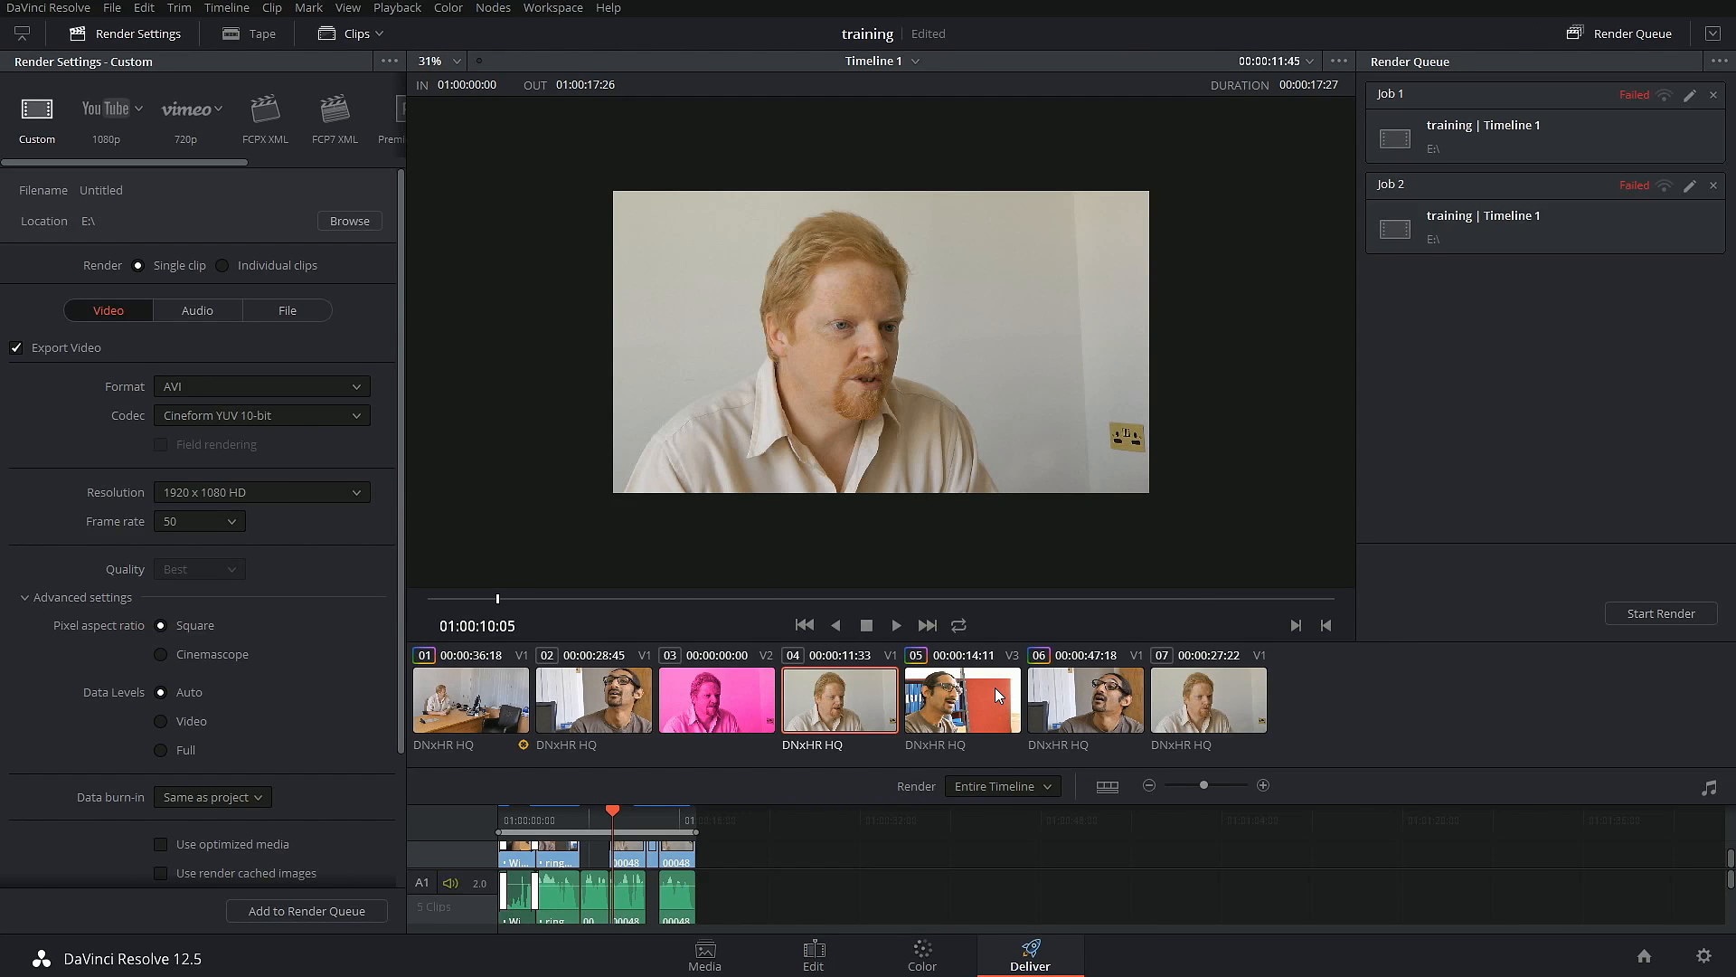
pyautogui.hotkey('ctrl', 's')
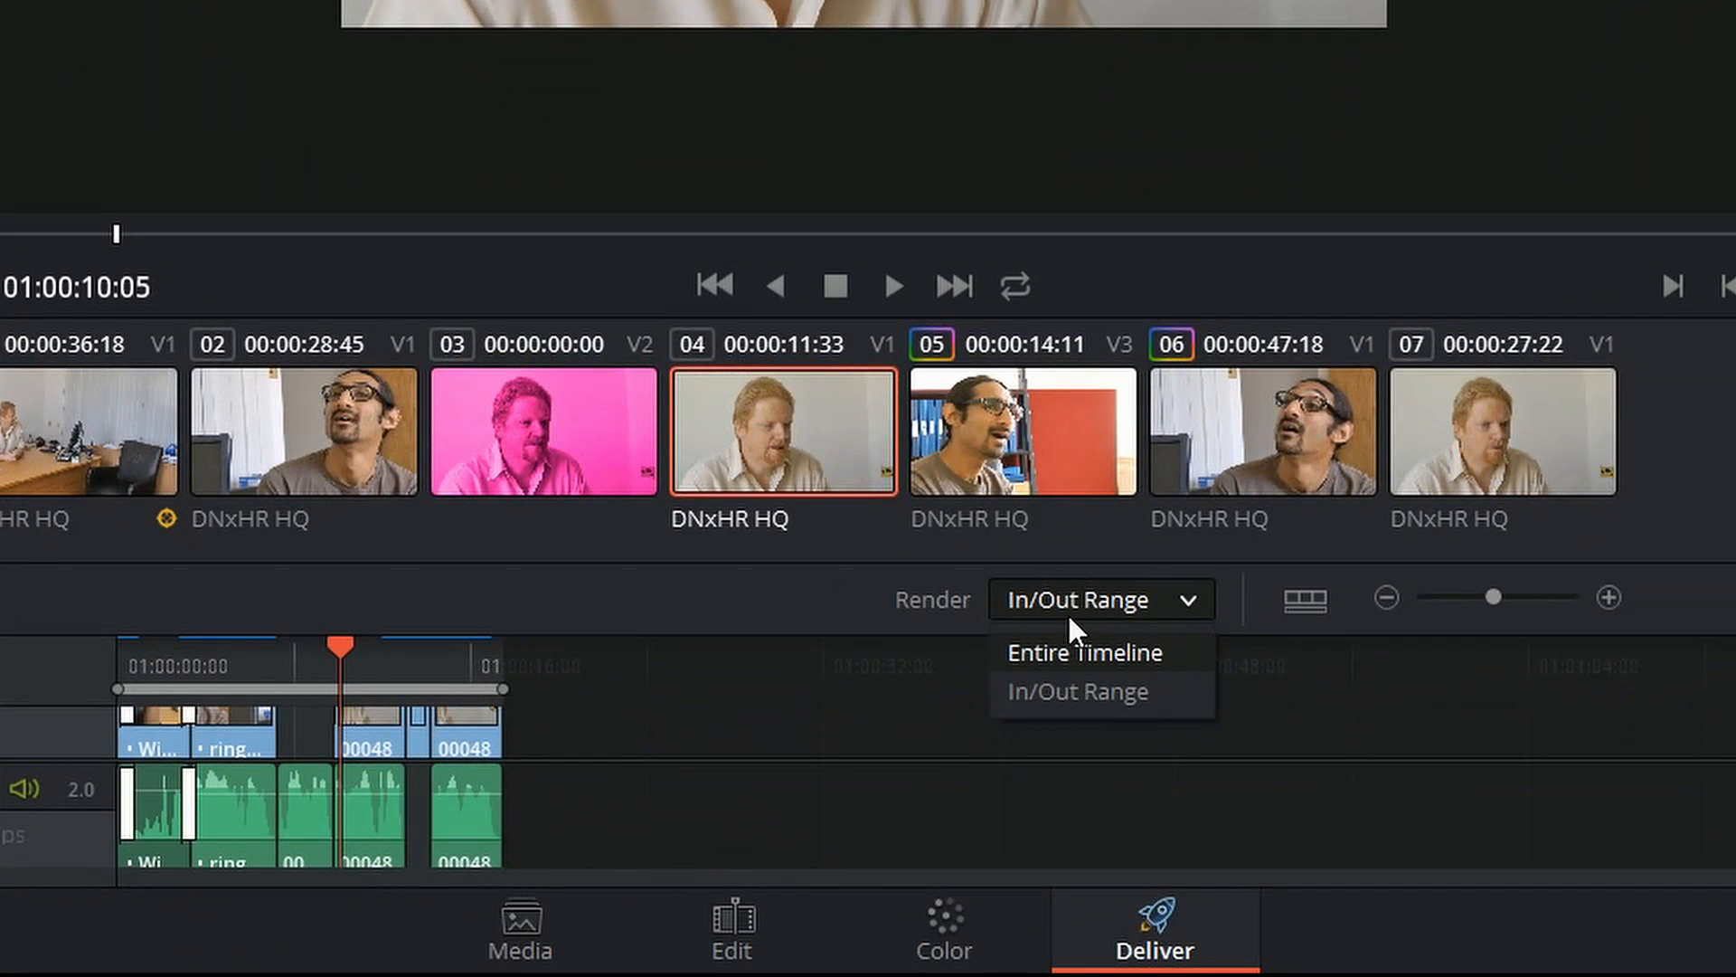
pyautogui.click(1136, 649)
pyautogui.click(1186, 605)
pyautogui.click(1142, 692)
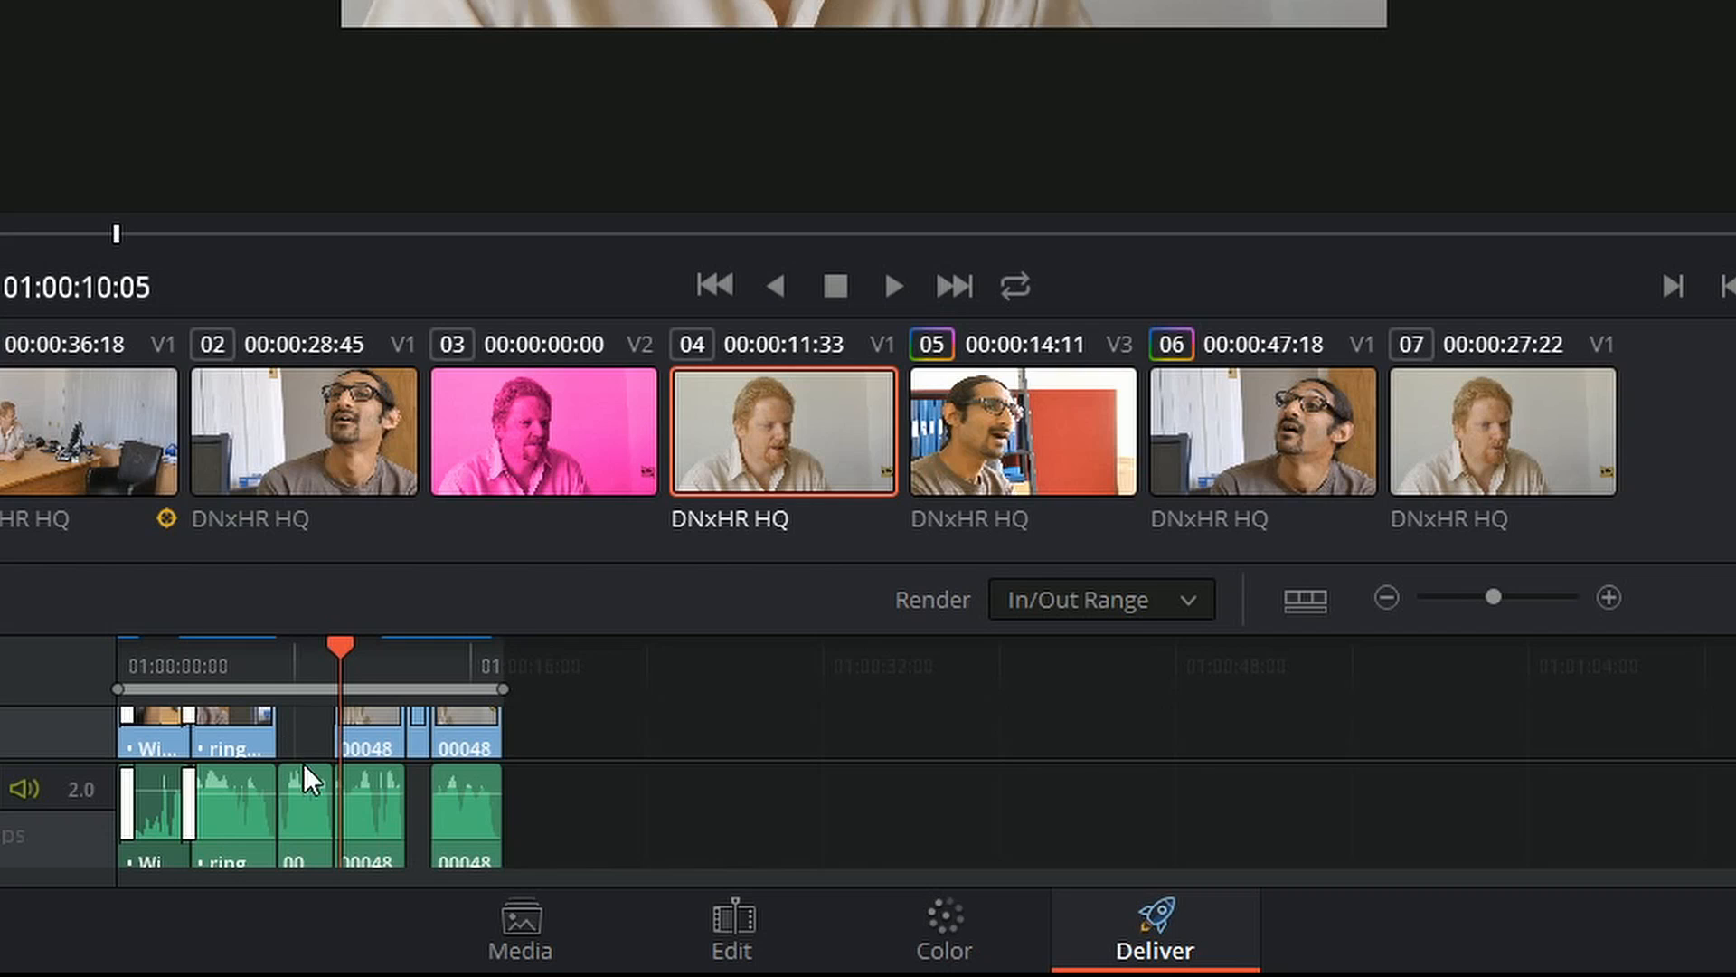
# Step: On the Deliver timeline, mark the render range from about 01:00:03:41 to 01:00:12:01 and scrub back inside it
pyautogui.moveTo(264, 653); pyautogui.dragTo(204, 678)
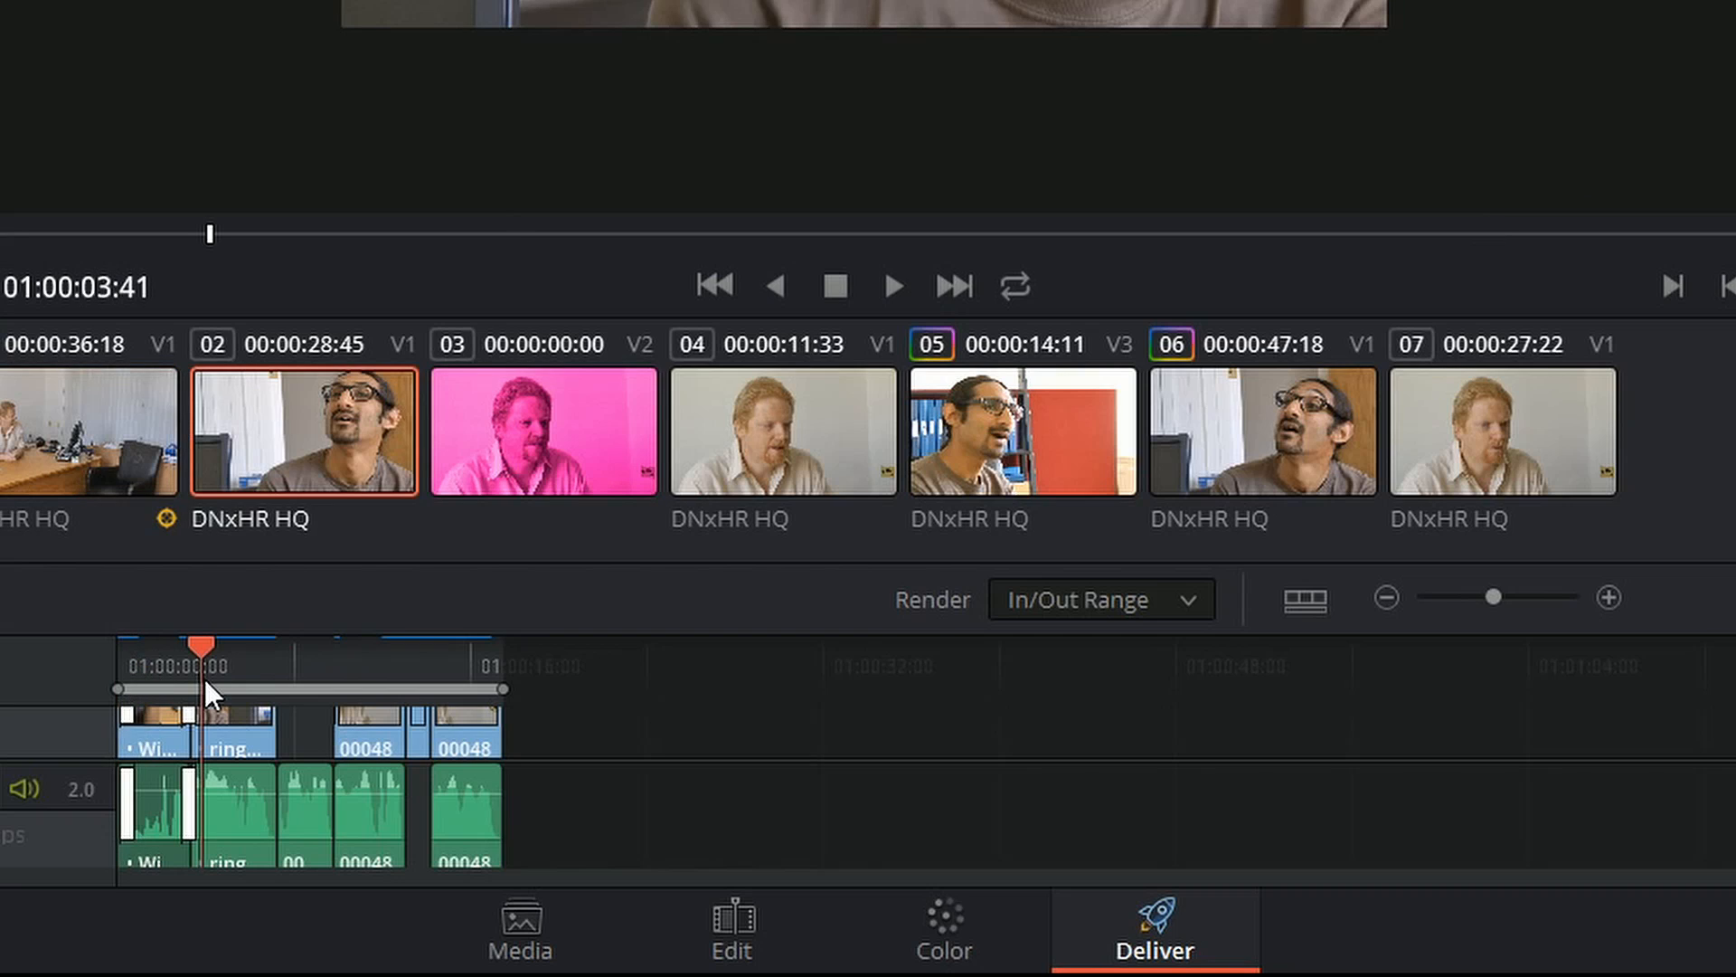
pyautogui.press('i')
pyautogui.click(378, 654)
pyautogui.press('o')
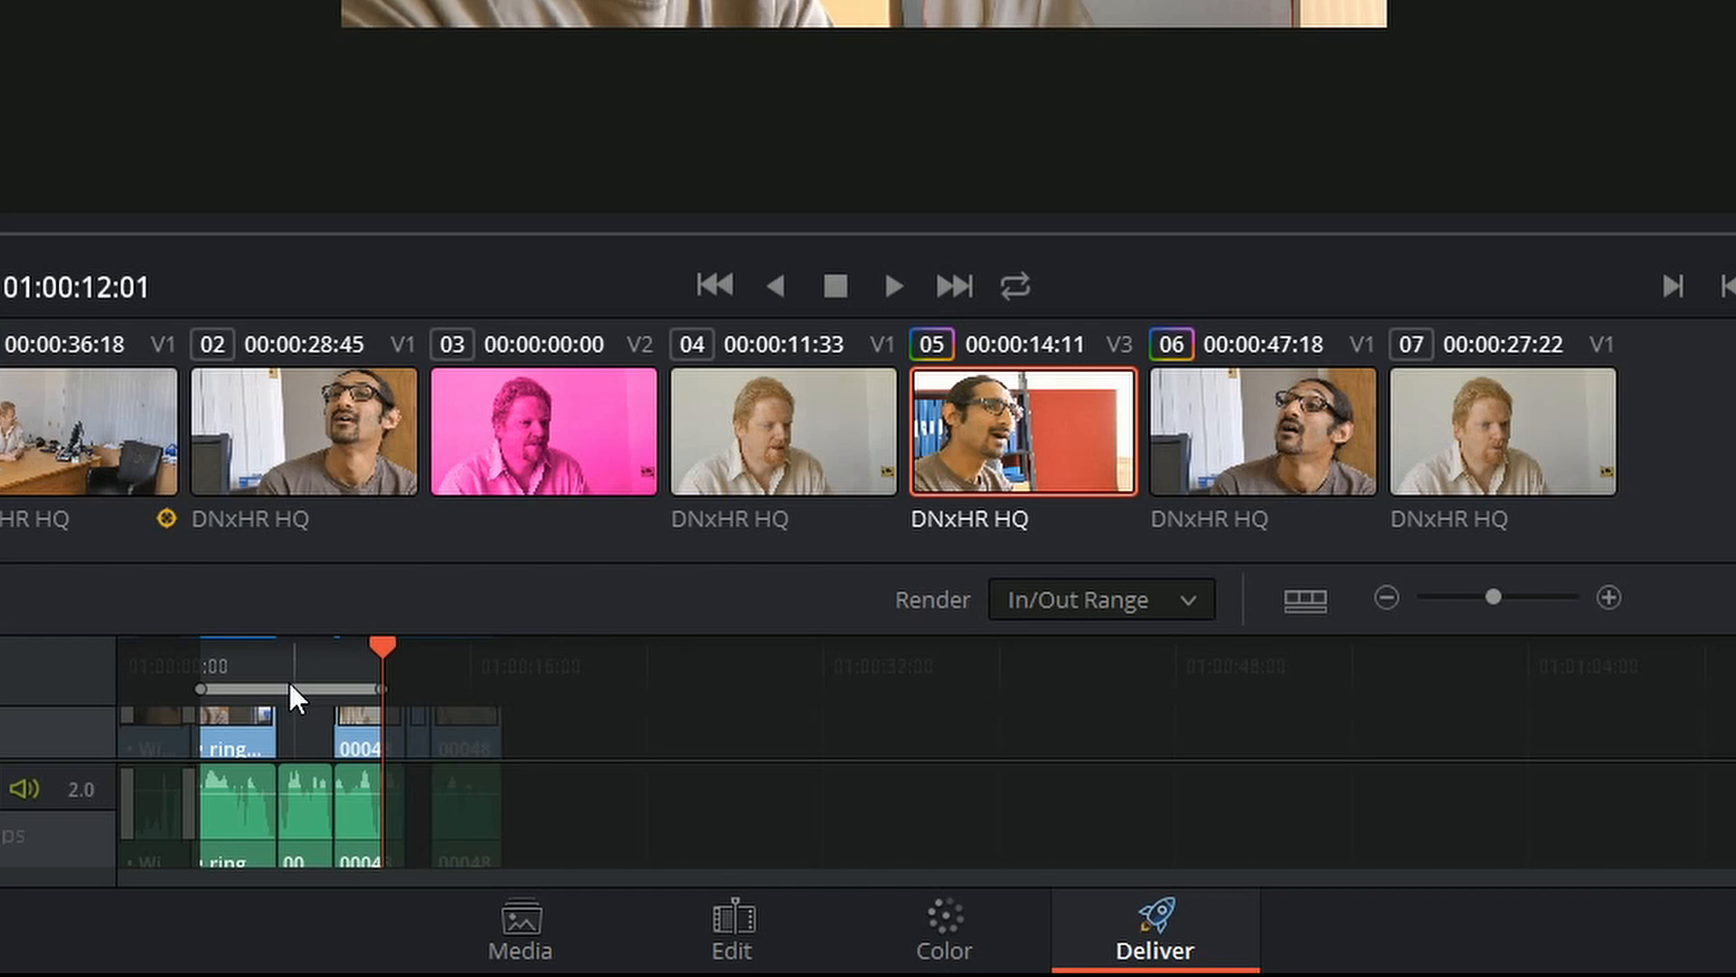
pyautogui.moveTo(335, 650); pyautogui.dragTo(240, 659)
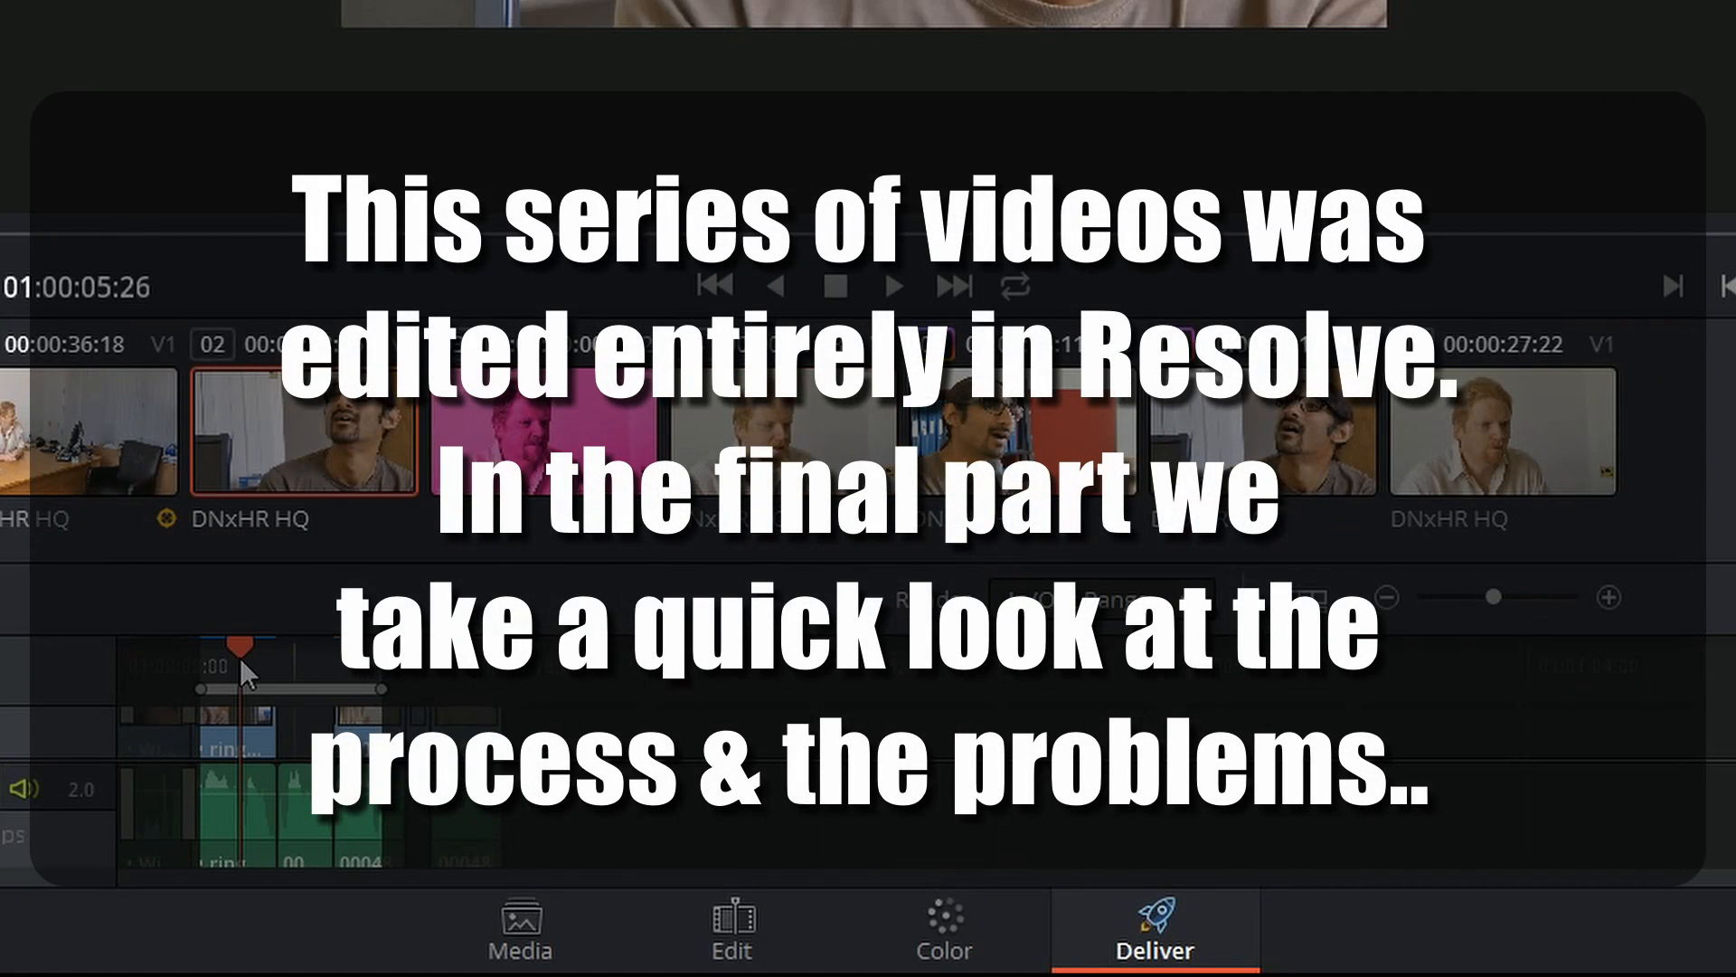